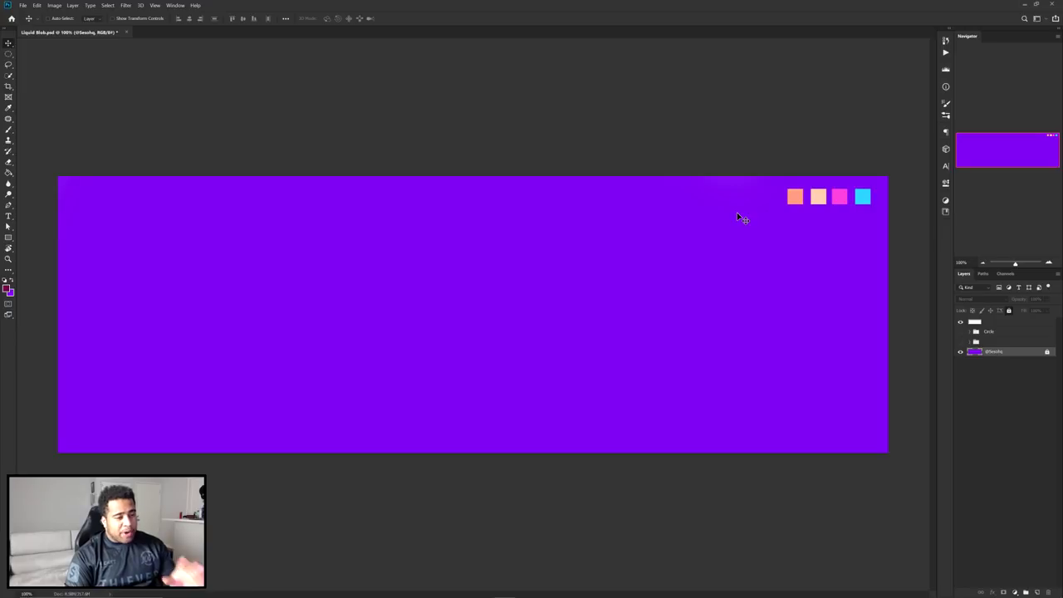
click(23, 5)
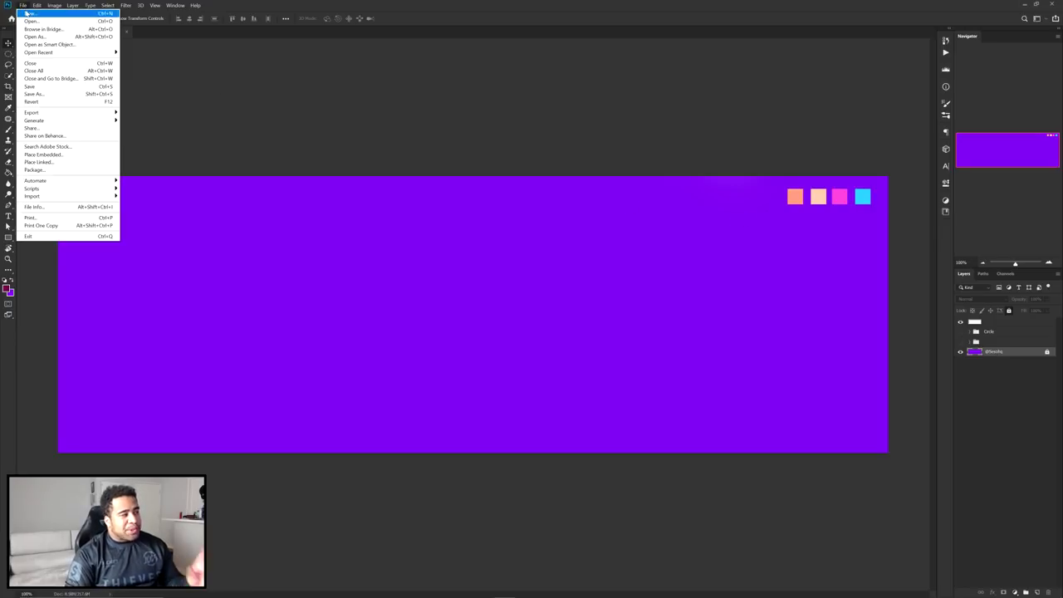
click(465, 108)
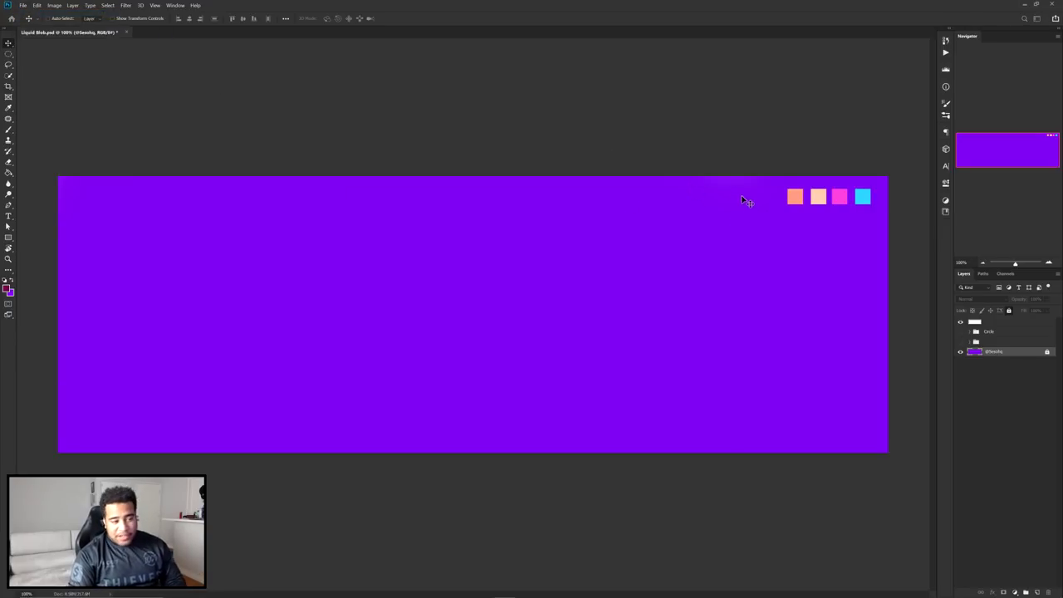
key(ctrl+n)
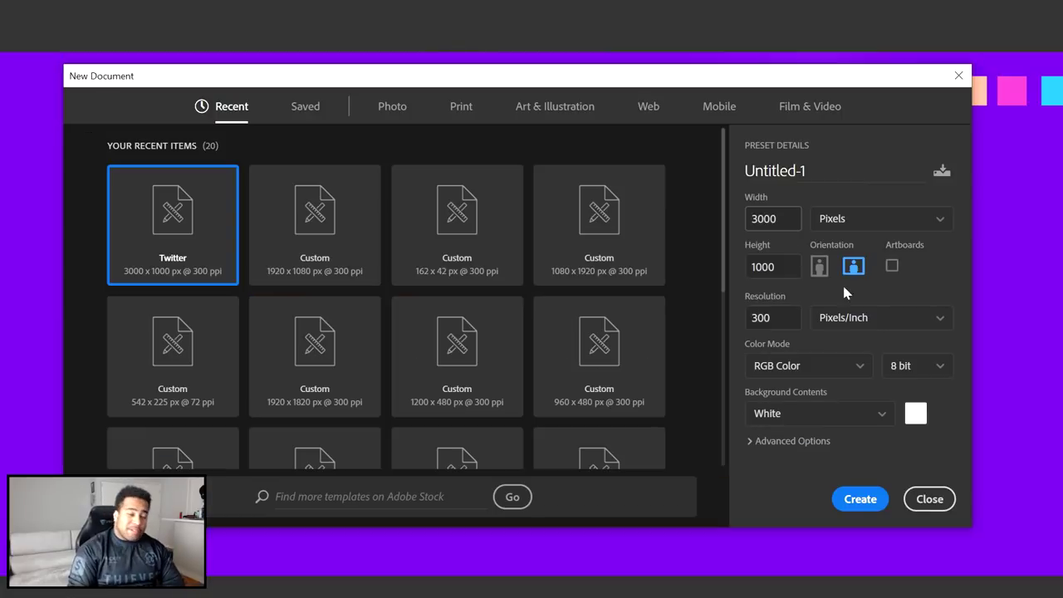
click(930, 499)
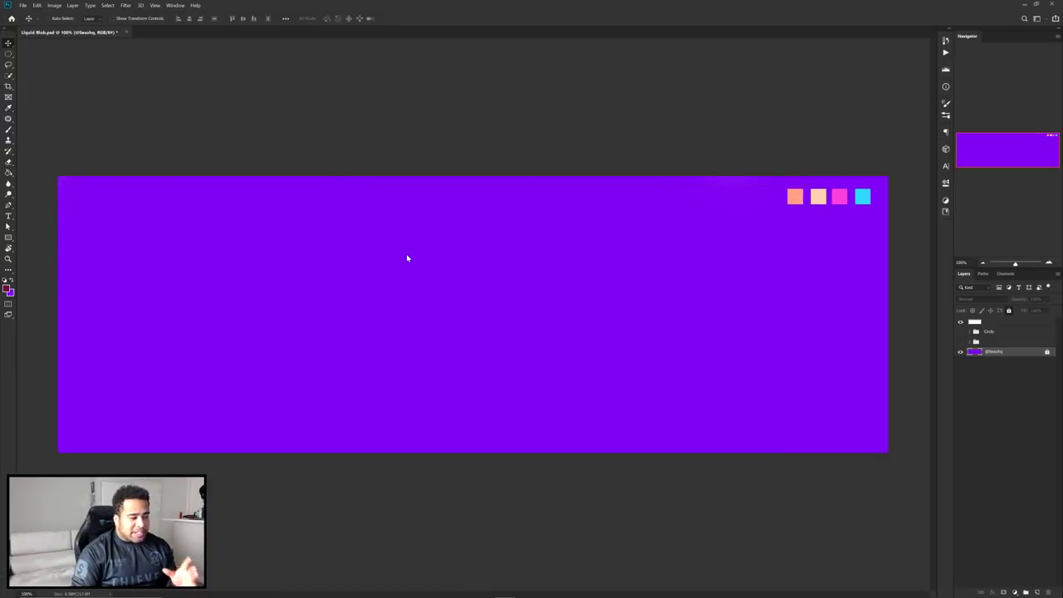
- Sample the background purple #7701e3 as the foreground colour and add a new layer above the background
key(n)
click(437, 262)
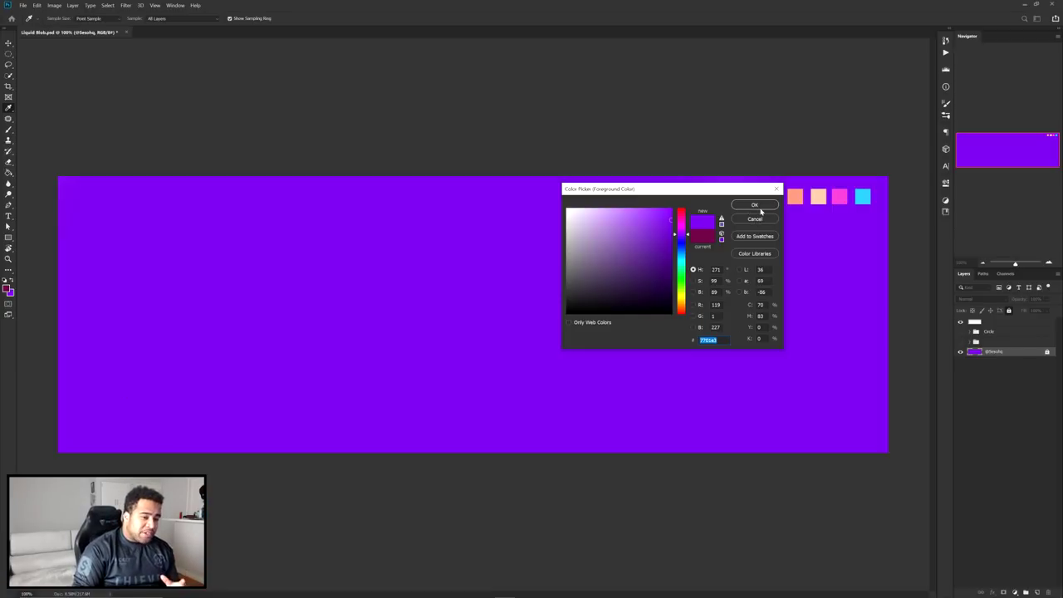
click(755, 206)
click(1038, 592)
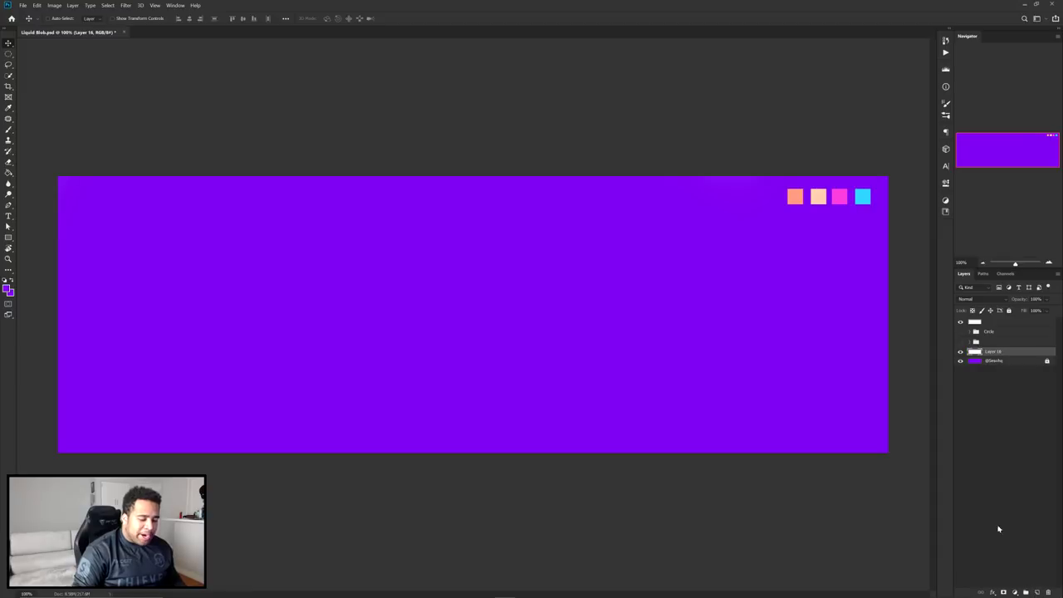
- Shift the foreground colour to a slightly redder purple, #8601e3, and paint it over the canvas's upper-right area with a very large soft brush
key(b)
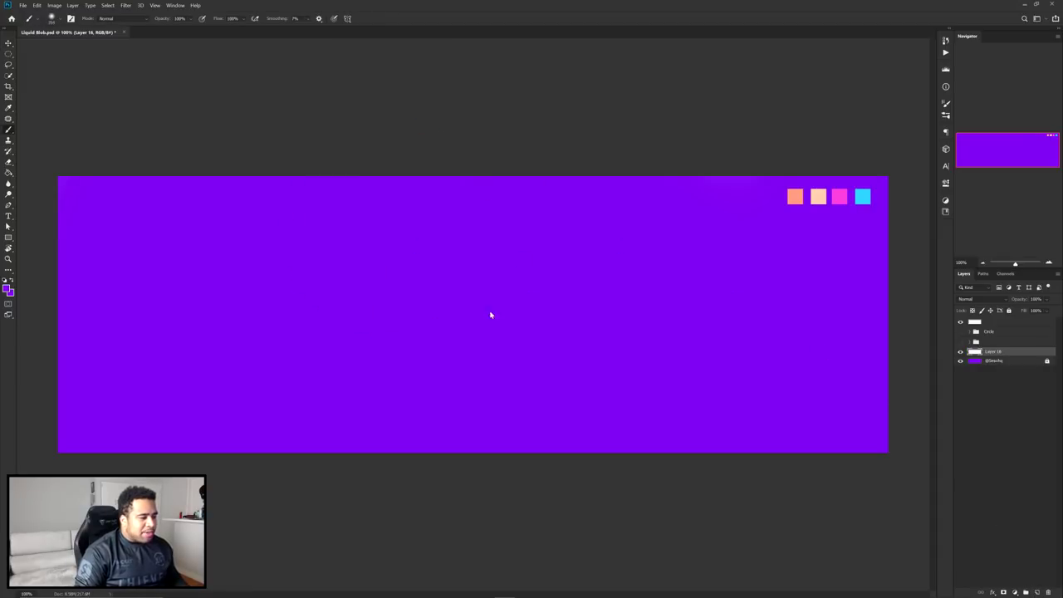
drag(450, 249, 500, 257)
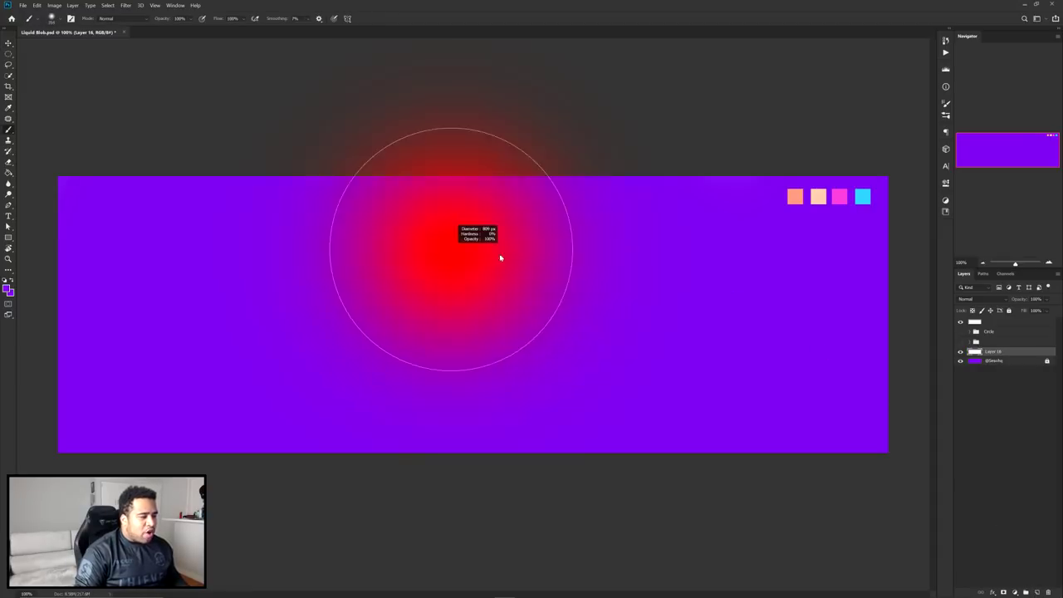
click(7, 286)
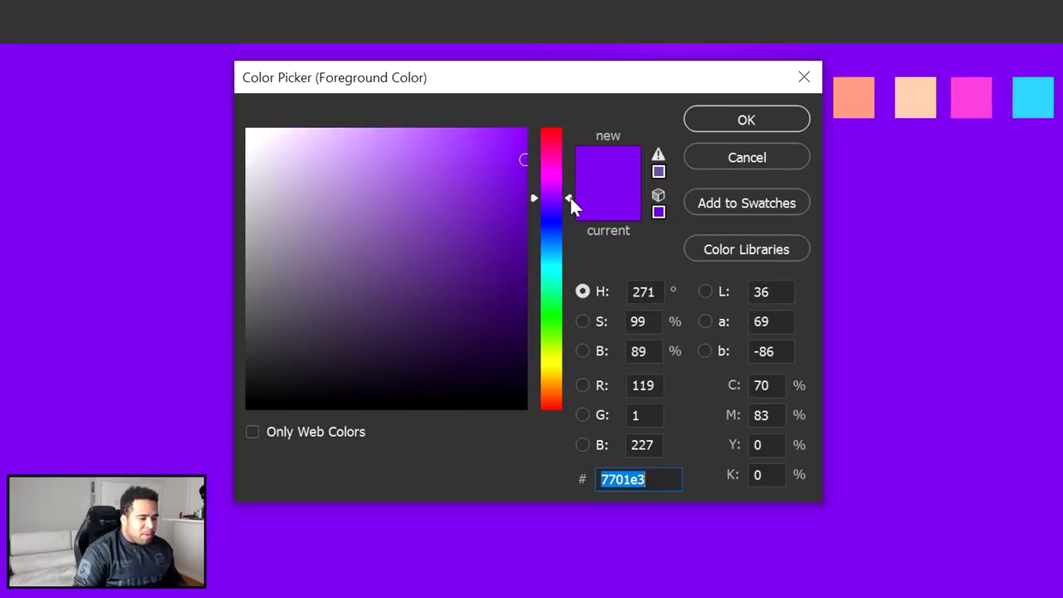
drag(570, 196, 572, 191)
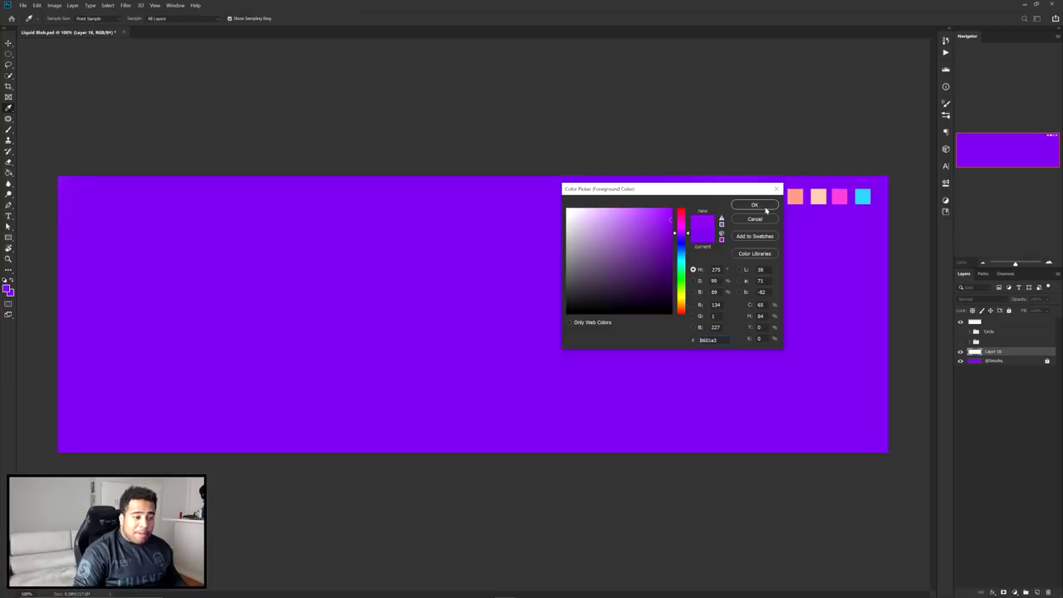
key(Return)
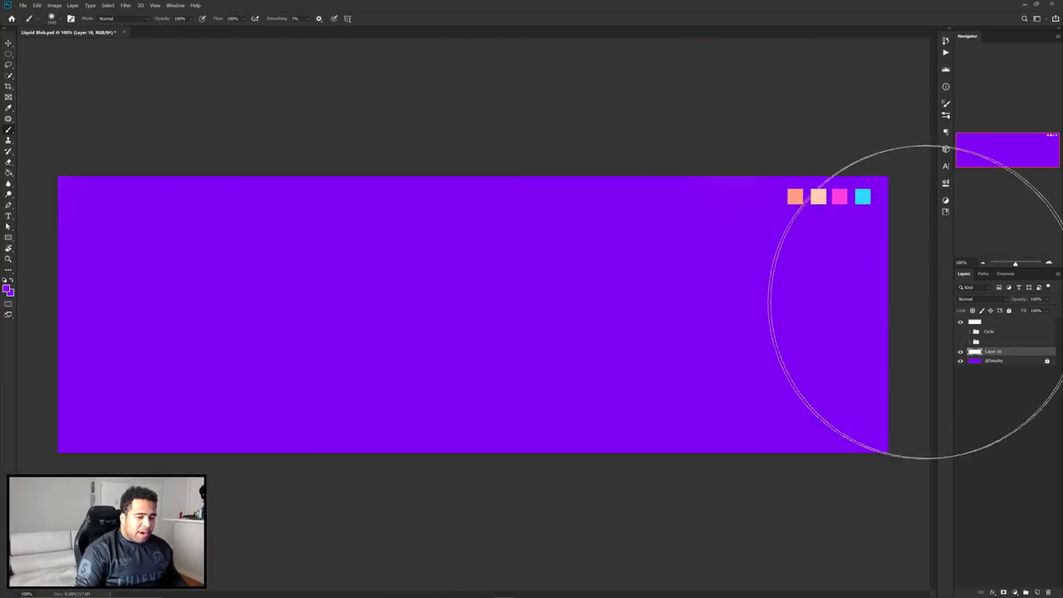
mouse_move(926, 301)
mouse_down()
mouse_move(919, 339)
mouse_move(895, 297)
mouse_move(752, 169)
mouse_move(499, 85)
mouse_move(321, 62)
mouse_move(531, 139)
mouse_move(755, 341)
mouse_move(809, 494)
mouse_move(780, 399)
mouse_move(449, 130)
mouse_move(686, 224)
mouse_move(835, 461)
mouse_move(881, 403)
mouse_up()
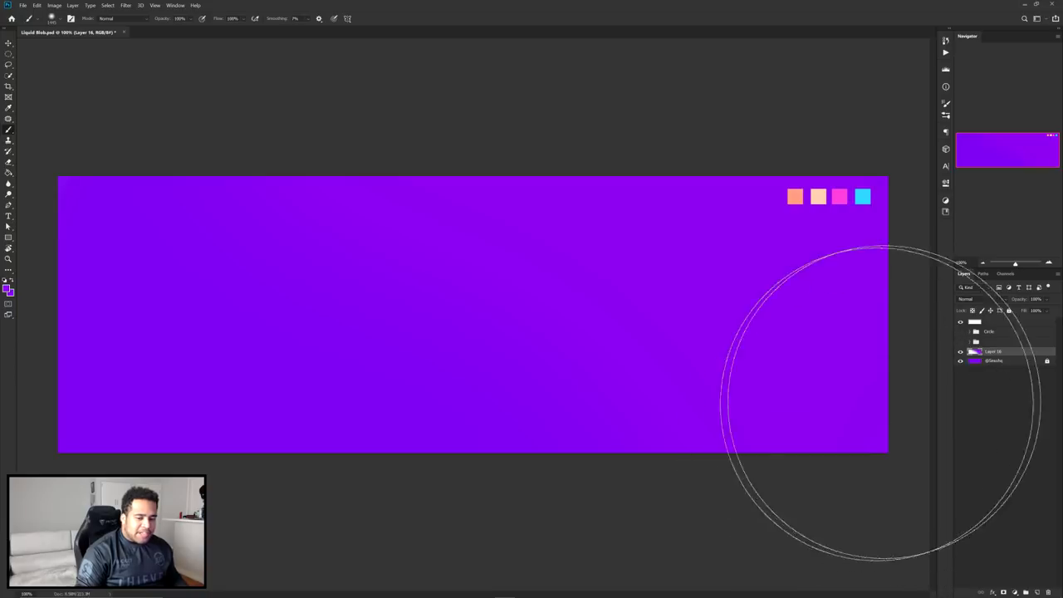
- Add a new layer and paint a slightly bluer purple along the canvas's lower-left and bottom edge with the large soft brush
click(1037, 593)
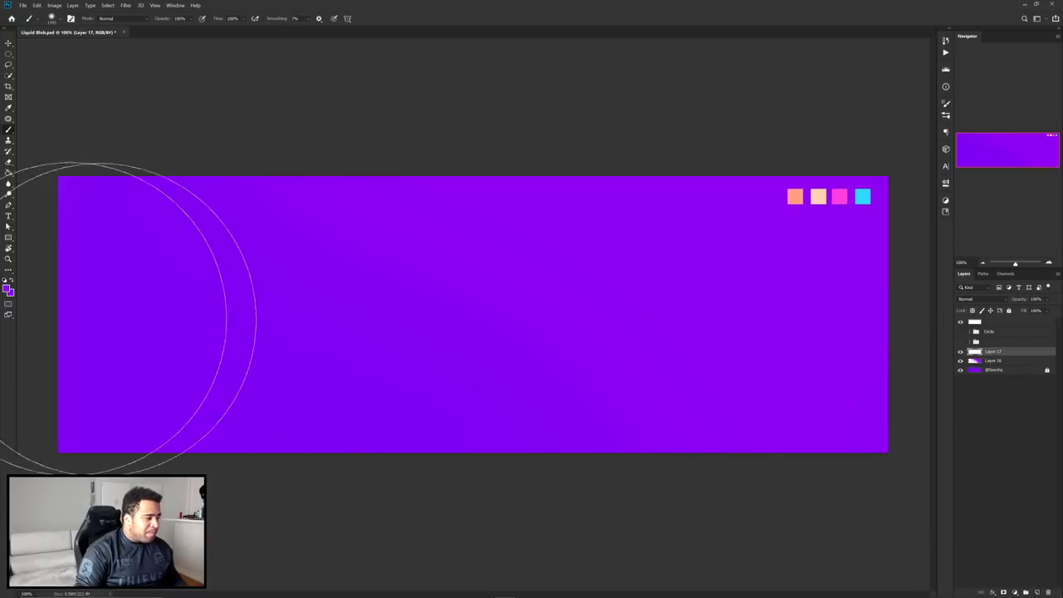
click(8, 288)
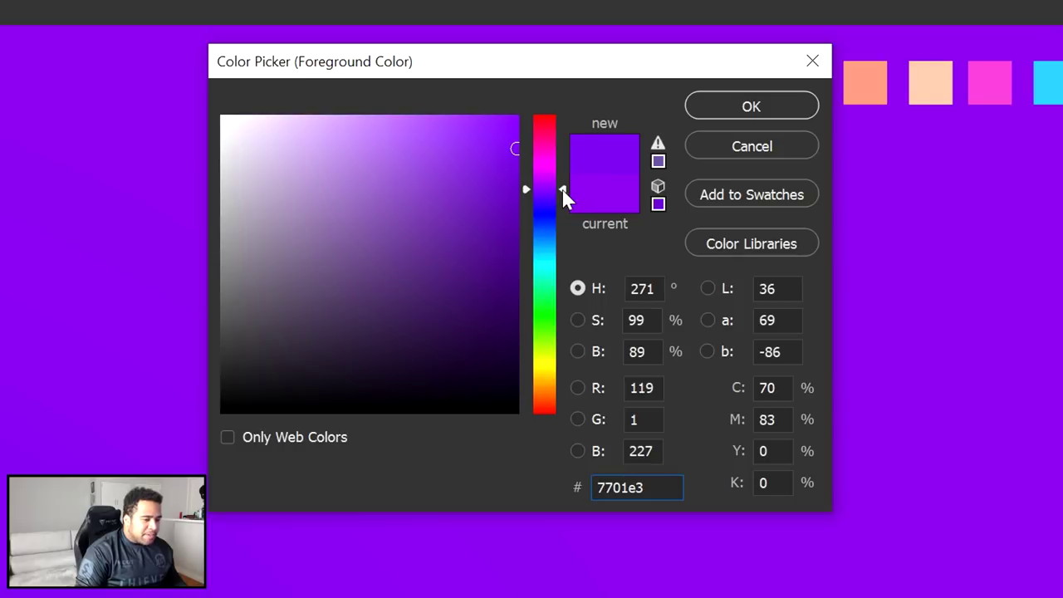
click(563, 190)
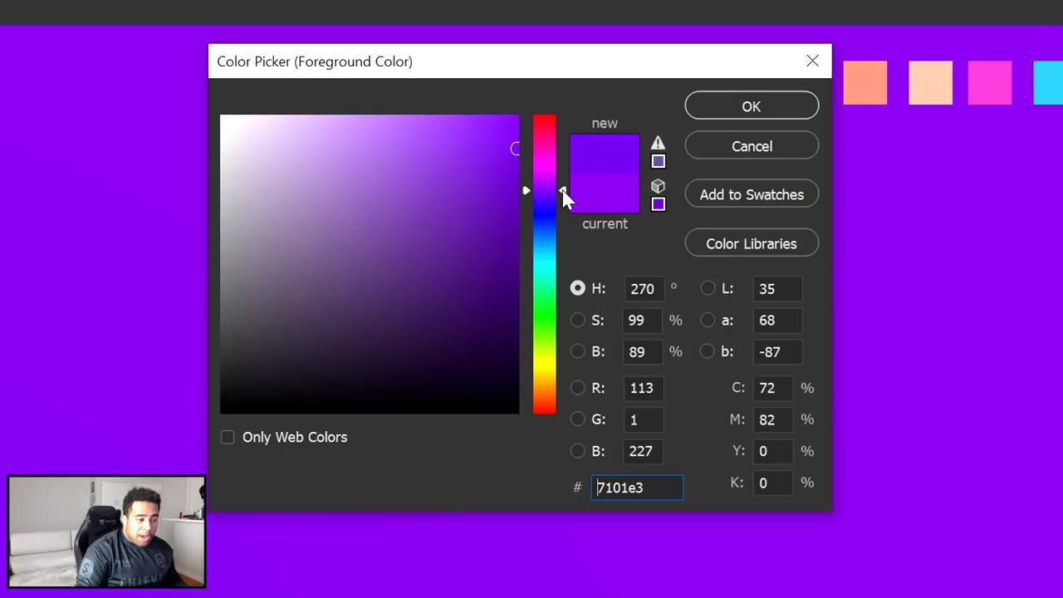
drag(564, 193, 564, 195)
key(Return)
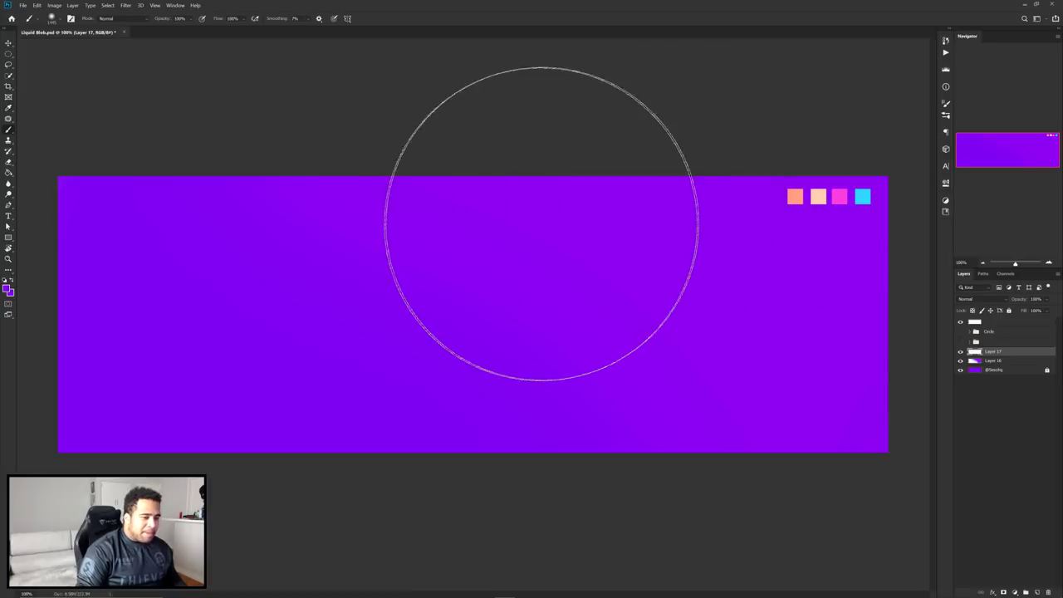
mouse_move(58, 410)
mouse_down()
mouse_move(296, 479)
mouse_move(350, 479)
mouse_move(64, 432)
mouse_move(628, 546)
mouse_move(380, 541)
mouse_move(535, 498)
mouse_up()
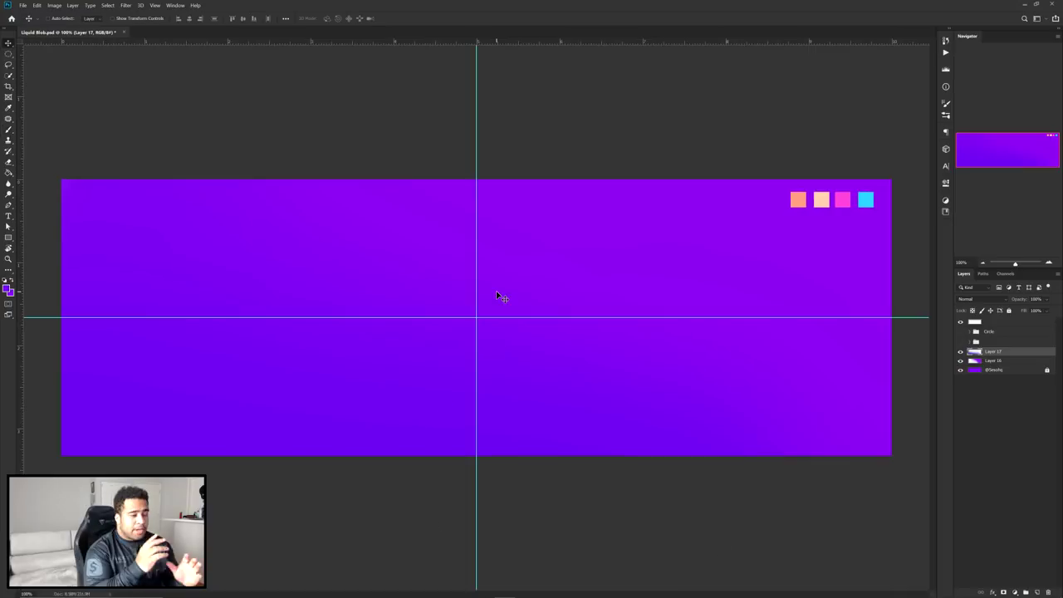
- Add a new layer and draw a circular selection centred on the intersection of the guides
click(1039, 592)
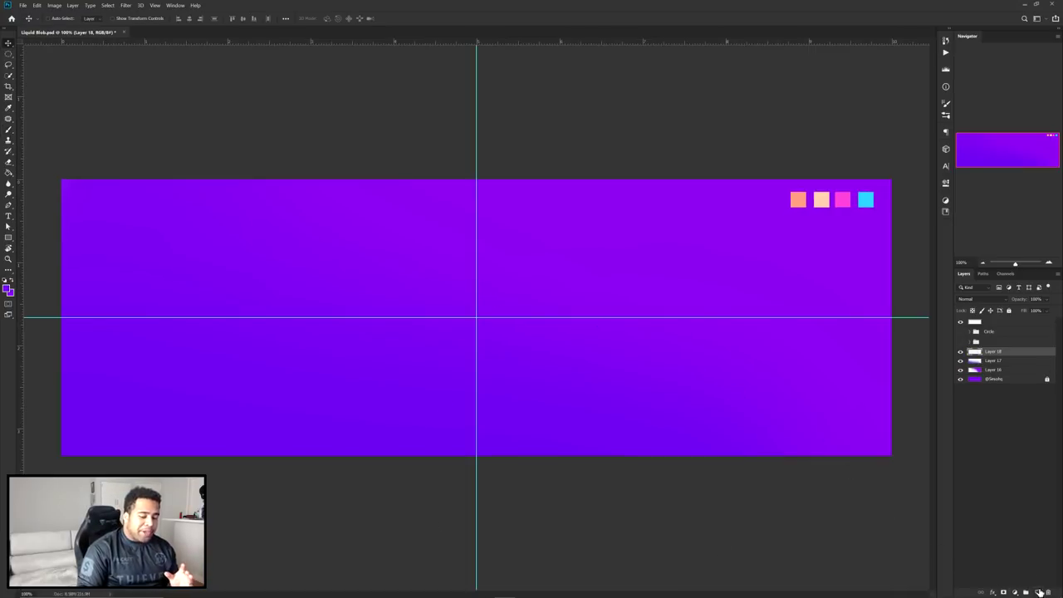
click(12, 53)
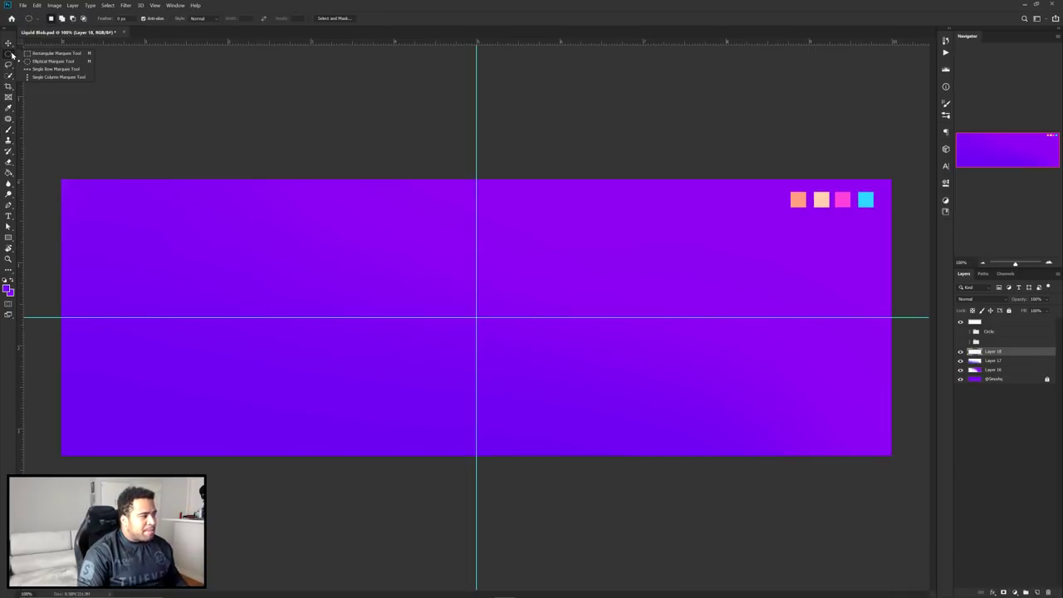
click(63, 60)
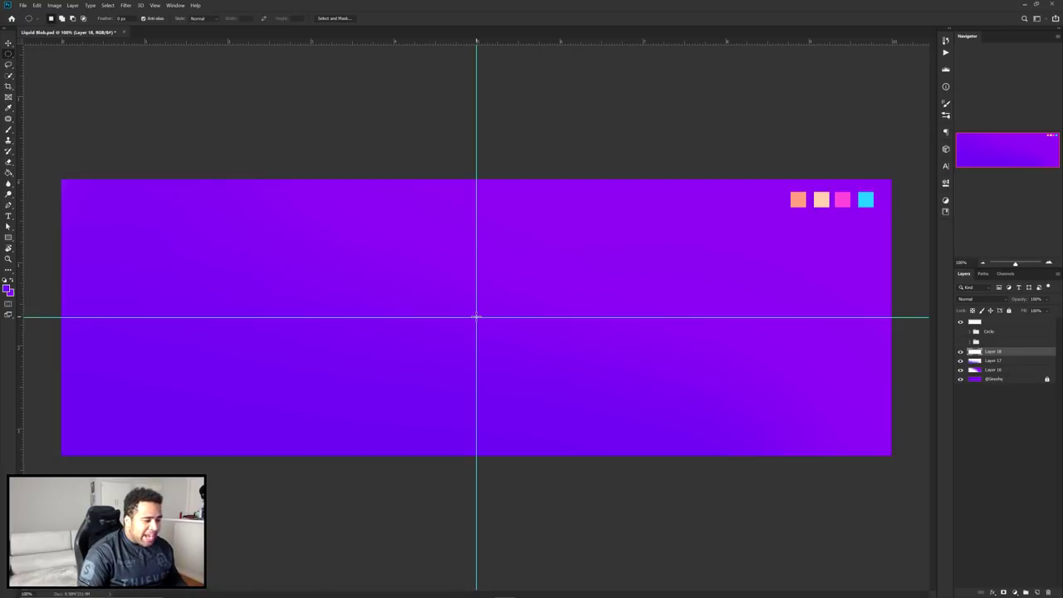
drag(480, 321, 600, 405)
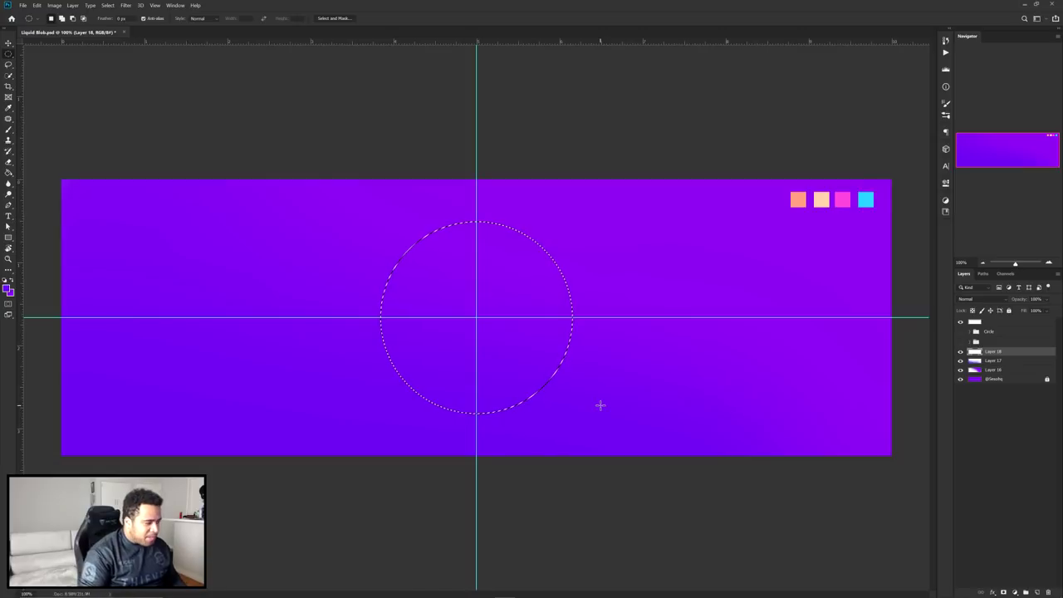
- Fill the circular selection with the default black, deselect it and hide the guides
key(d)
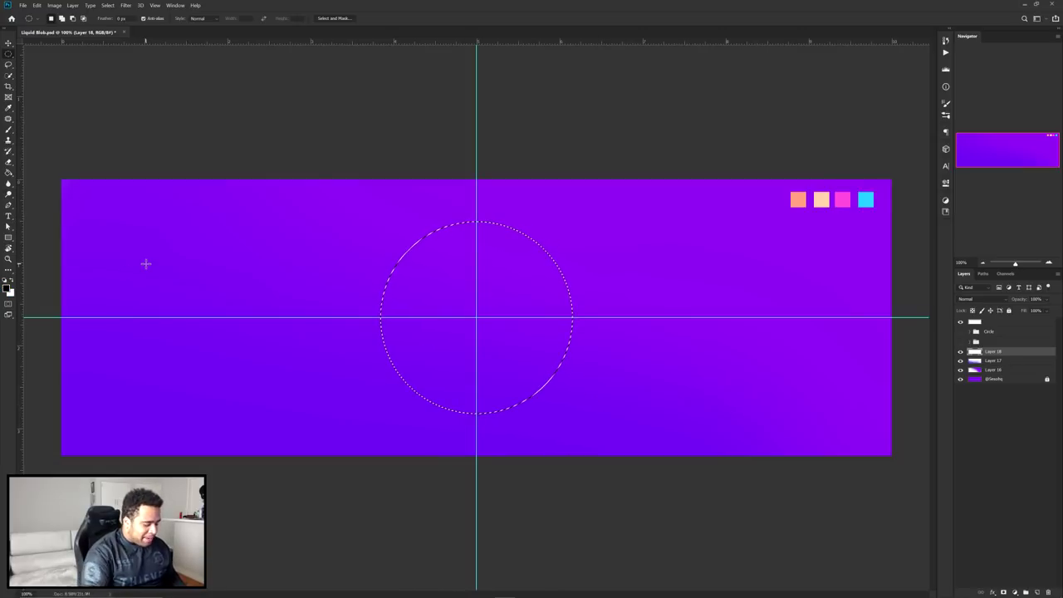
key(alt+BackSpace)
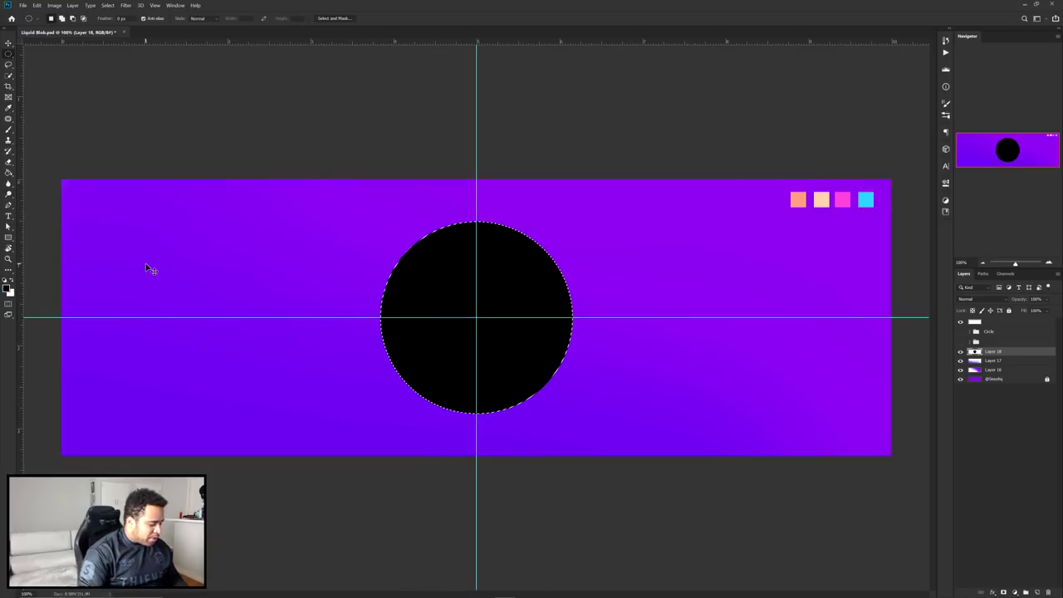
key(ctrl+d)
key(ctrl+h)
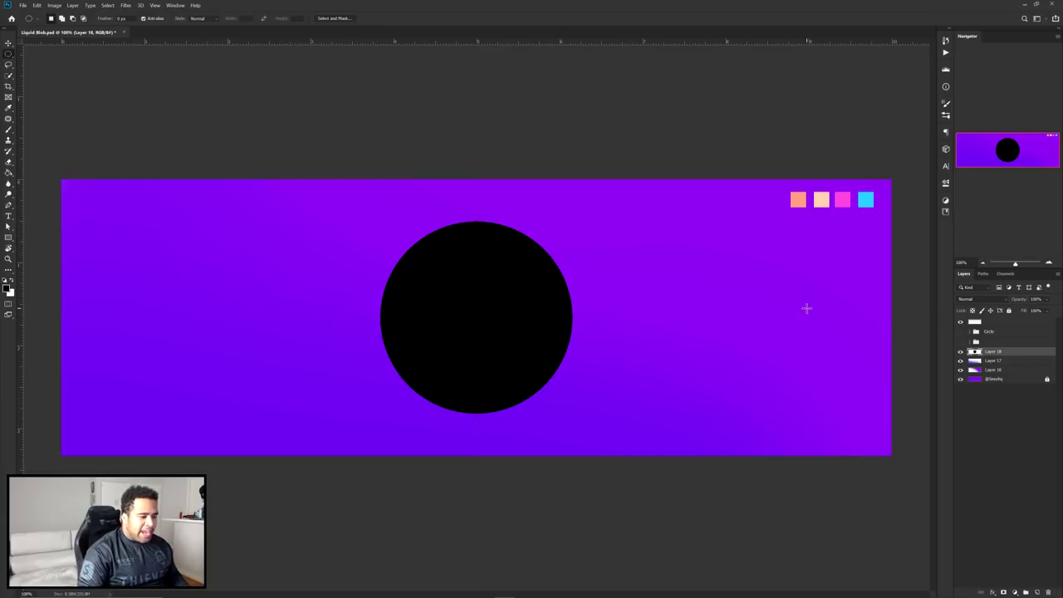
key(v)
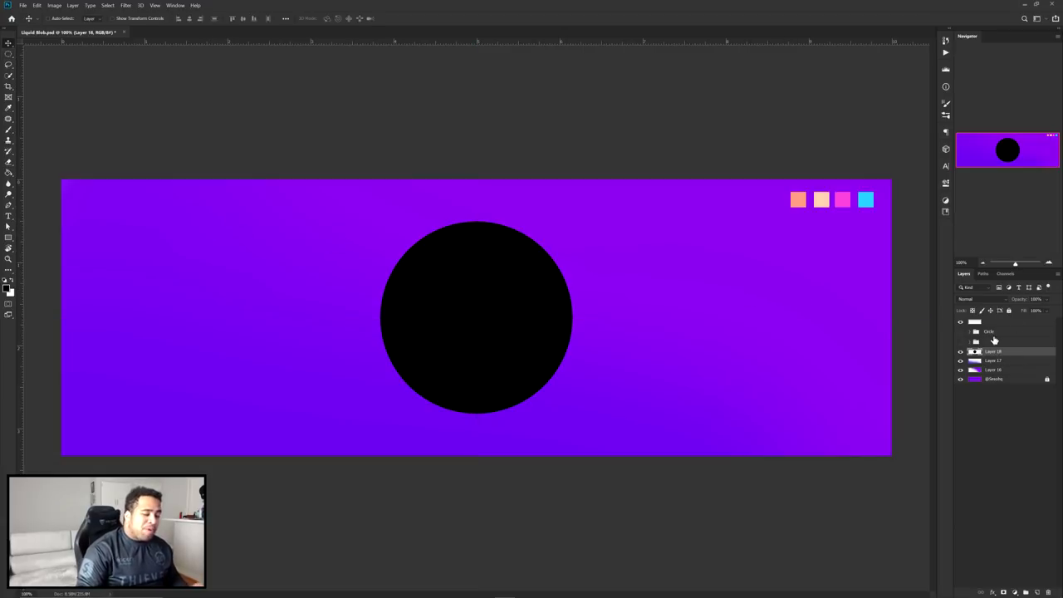
- Add a new layer clipped to the black circle and set the foreground colour to the cyan swatch's #2ac6ff
click(1037, 592)
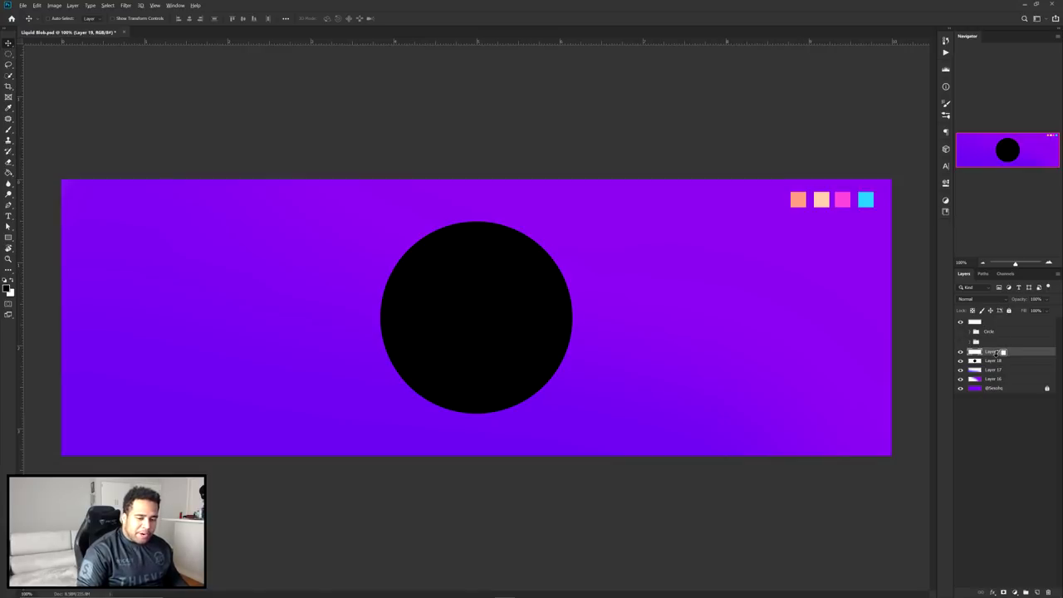
alt+click(1001, 355)
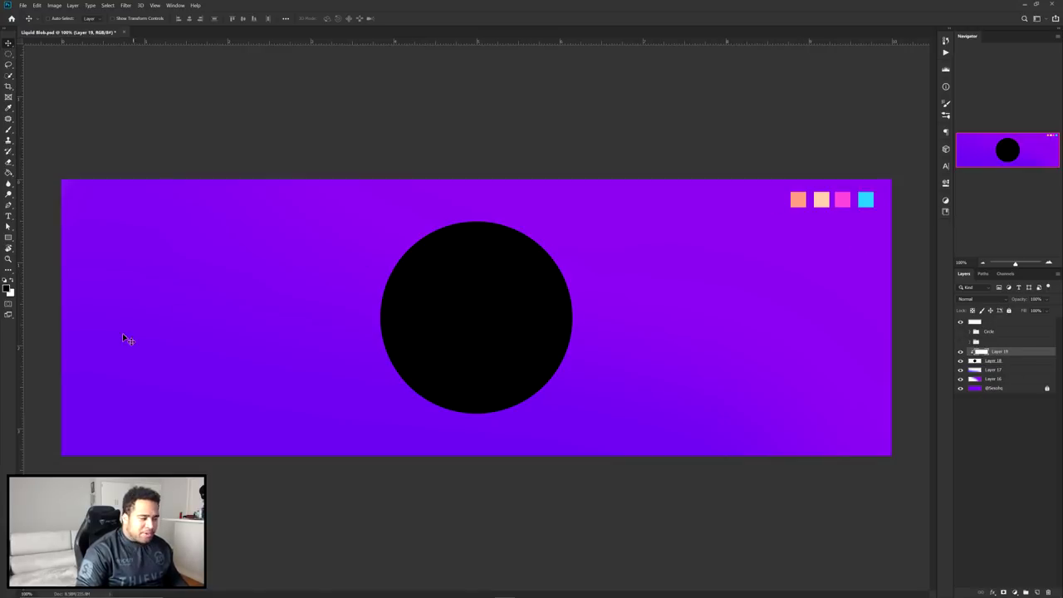
click(6, 289)
click(794, 195)
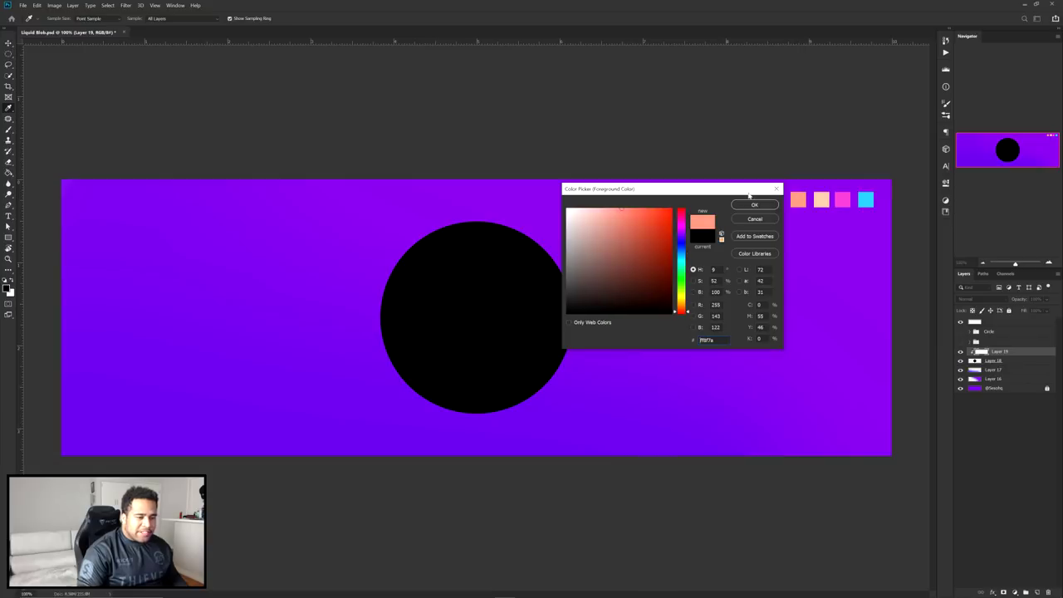
click(823, 197)
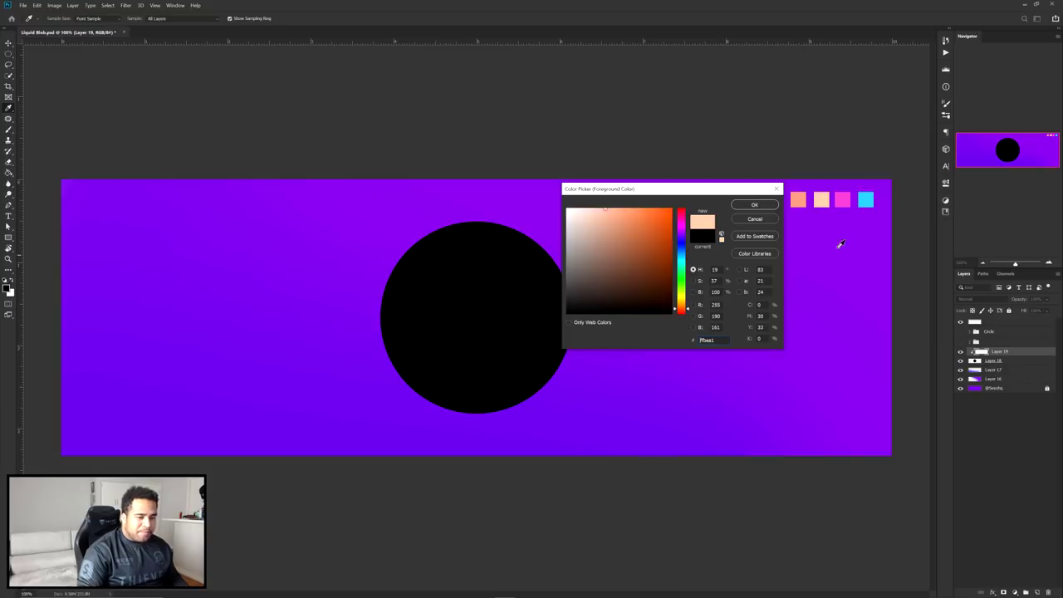
click(844, 199)
click(867, 198)
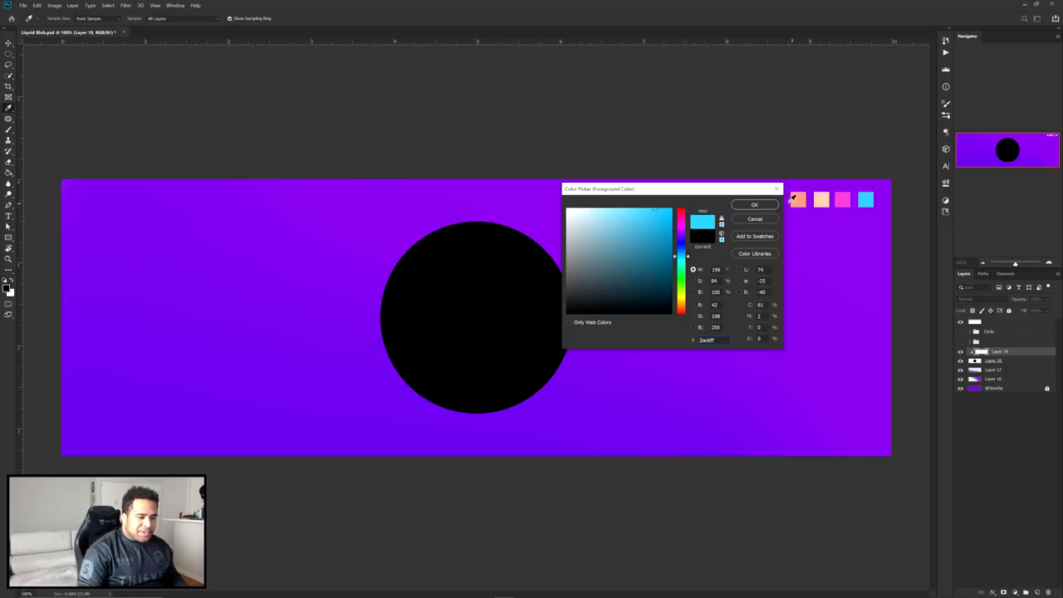
click(759, 208)
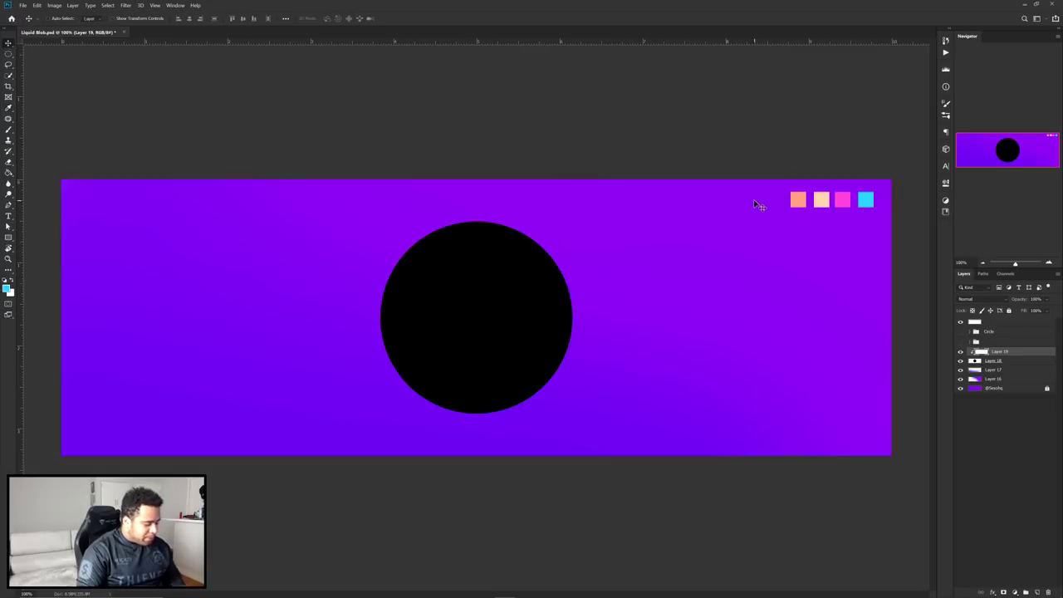
- Paint cyan over the circle's upper-left half with a large soft brush on the clipped layer
key(b)
drag(436, 248, 229, 236)
mouse_move(443, 196)
mouse_down()
mouse_move(324, 353)
mouse_move(486, 177)
mouse_move(368, 236)
mouse_move(312, 368)
mouse_move(503, 168)
mouse_up()
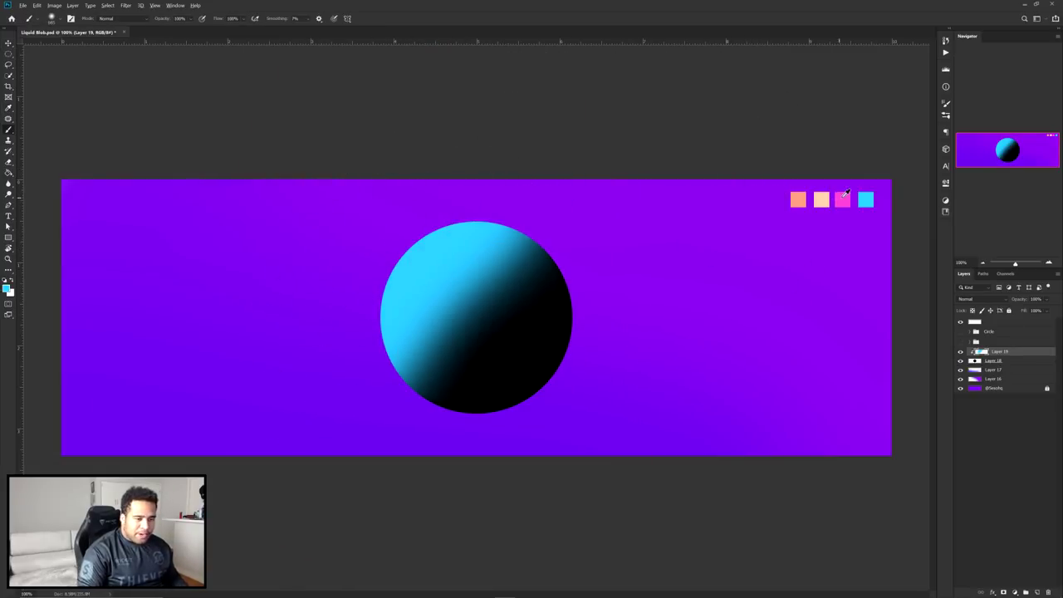
- Paint the pink swatch's colour over the circle's lower half and the light peach swatch's colour over its upper right
alt+click(842, 198)
drag(382, 387, 477, 444)
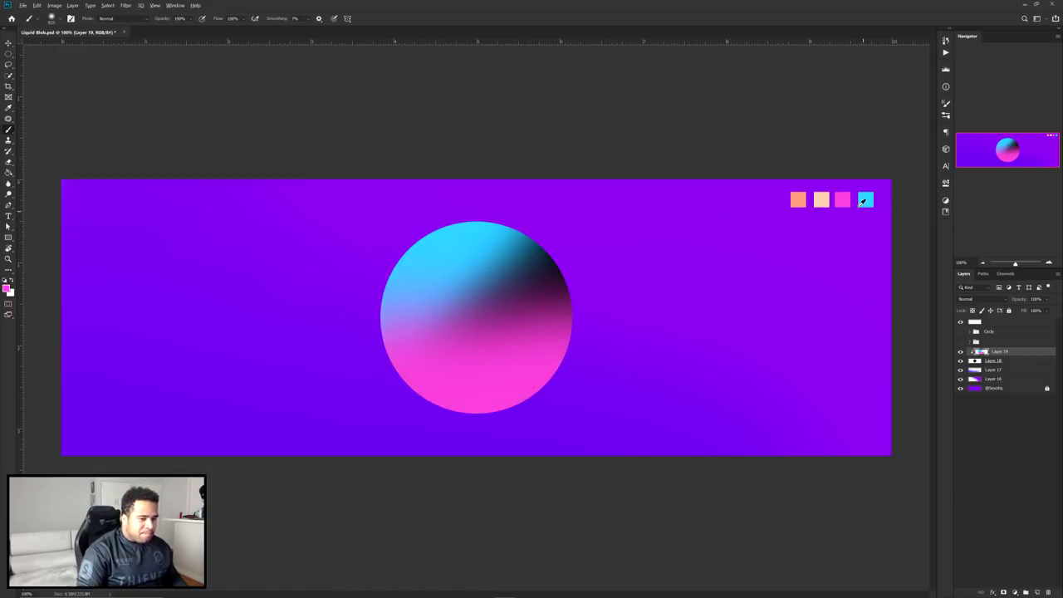
alt+click(822, 197)
mouse_move(545, 237)
mouse_down()
mouse_move(574, 241)
mouse_move(598, 173)
mouse_up()
- Sample the orange swatch and make the foreground colour a more saturated version of it
alt+click(797, 198)
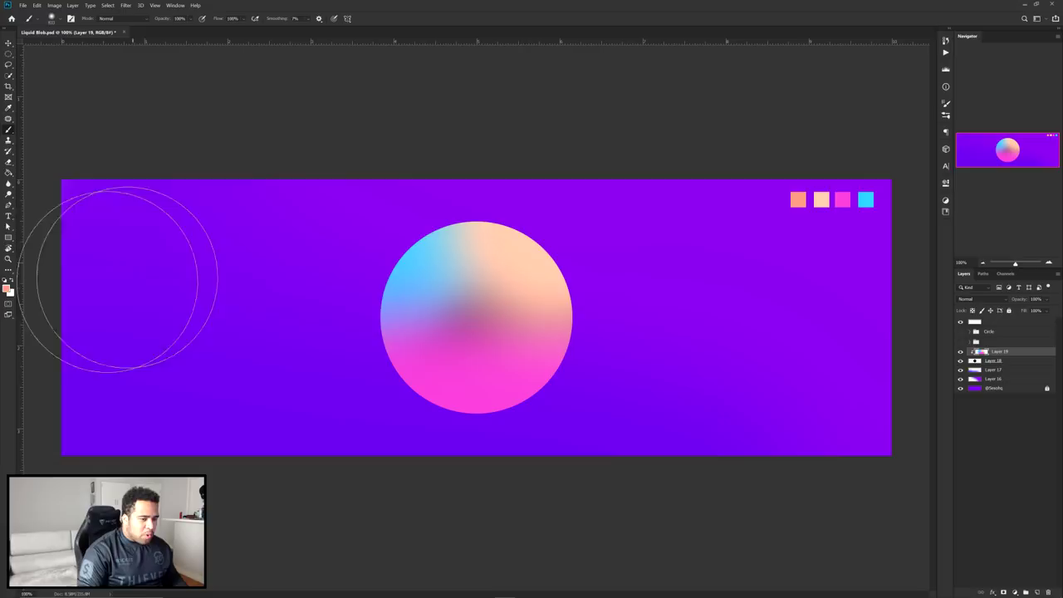
click(8, 288)
click(643, 208)
click(748, 206)
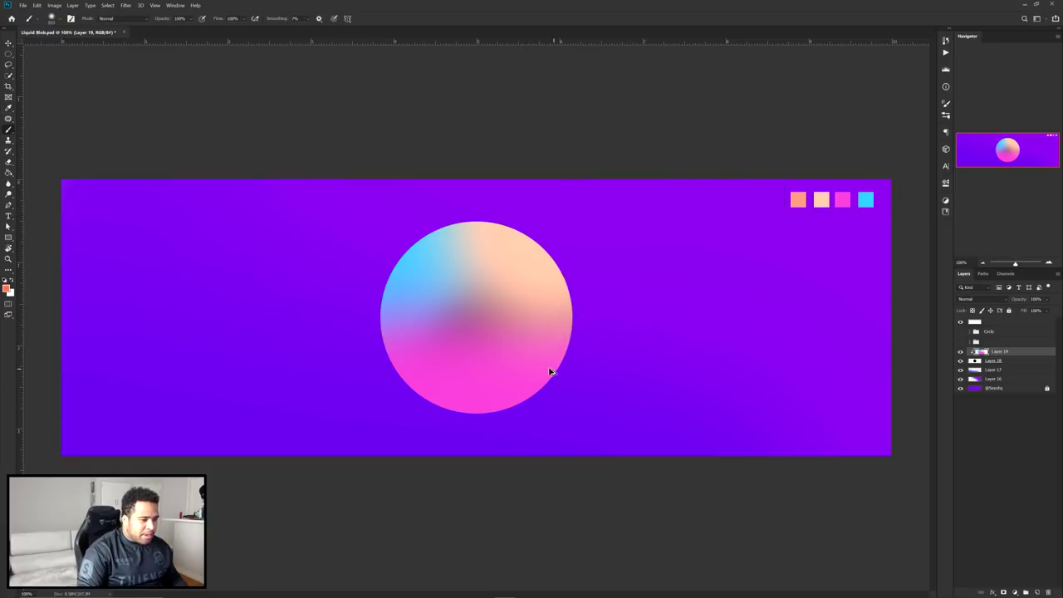
- Paint the saturated orange over the circle's lower-right side and group the circle with its clipped colour layer
drag(599, 386, 622, 327)
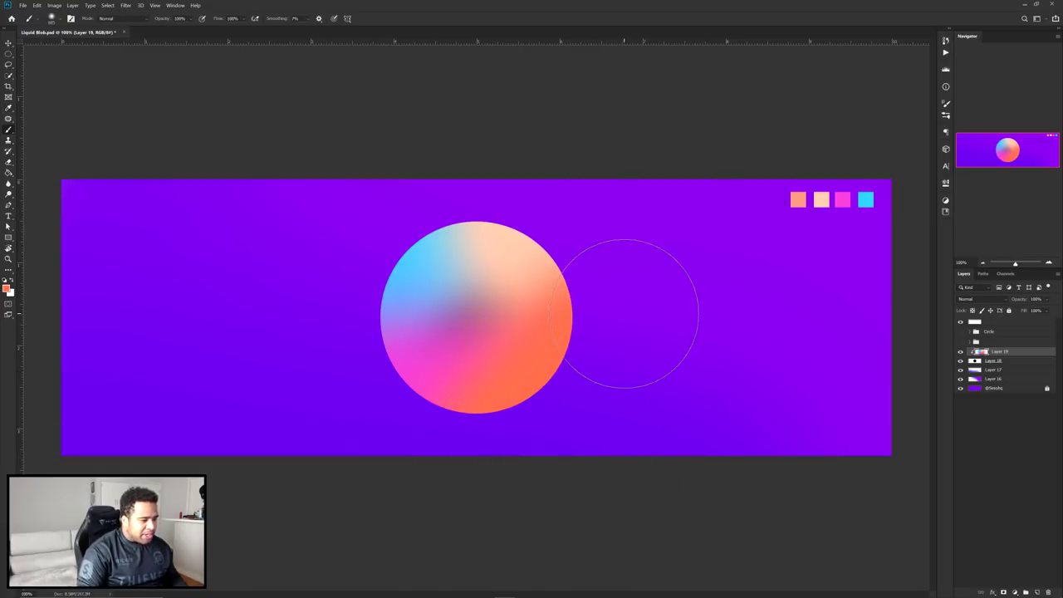
key(v)
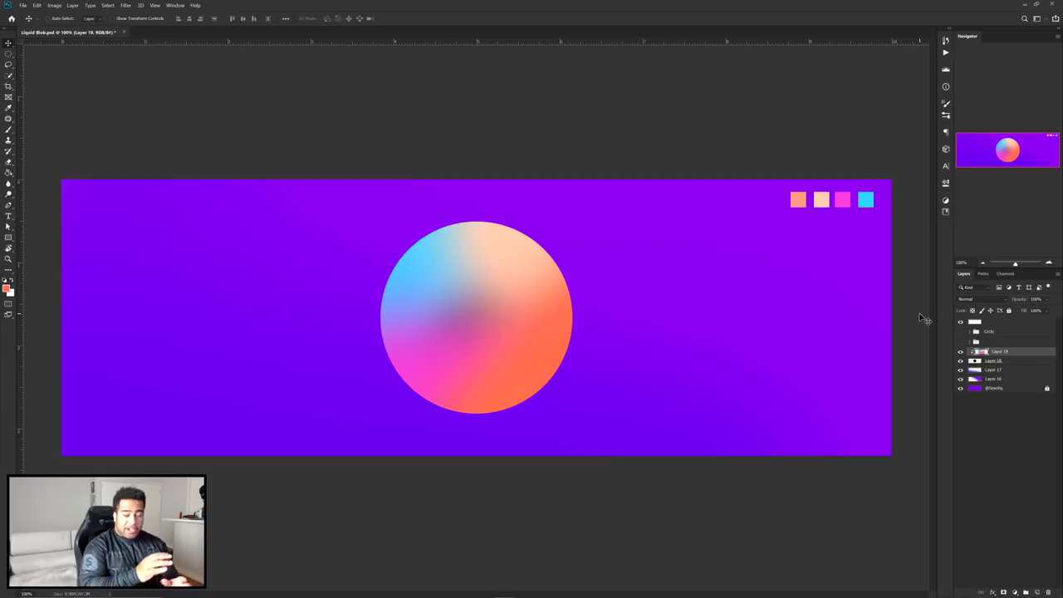
click(995, 361)
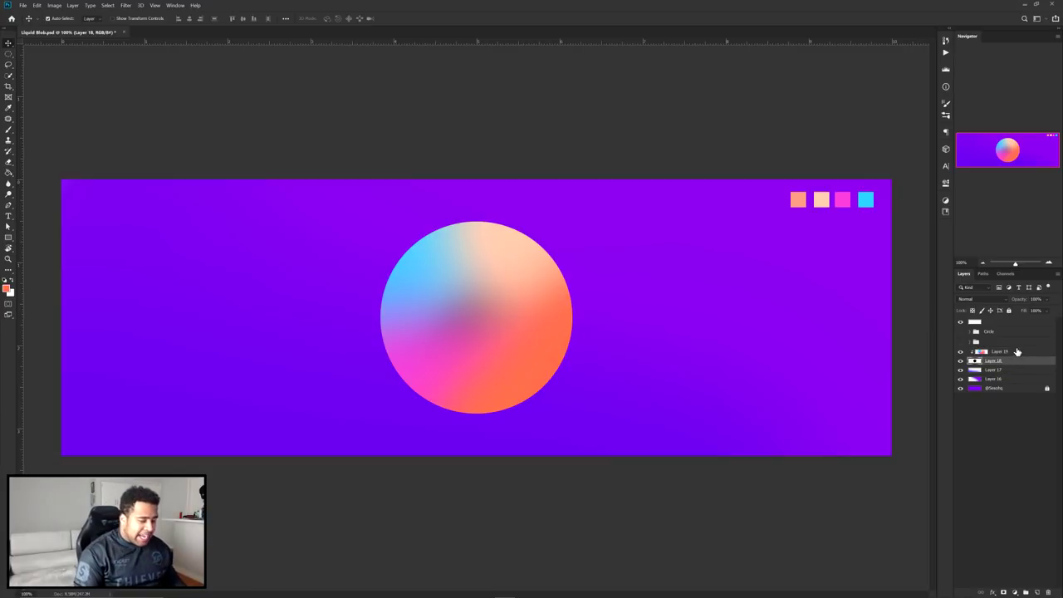
key(ctrl+g)
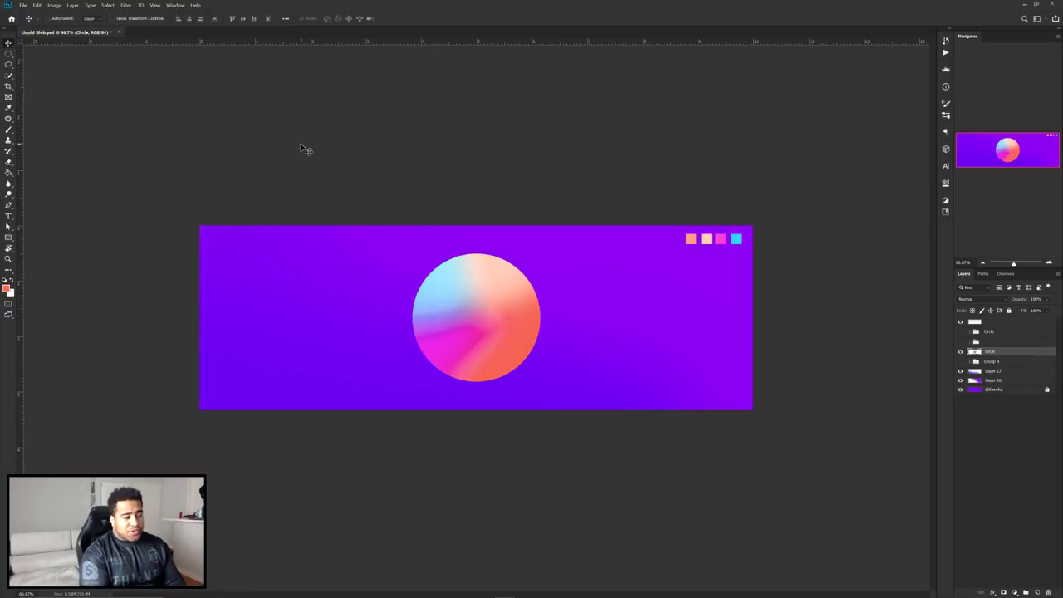
- Duplicate the merged Circle layer and open the copy in the Liquify filter
key(ctrl+j)
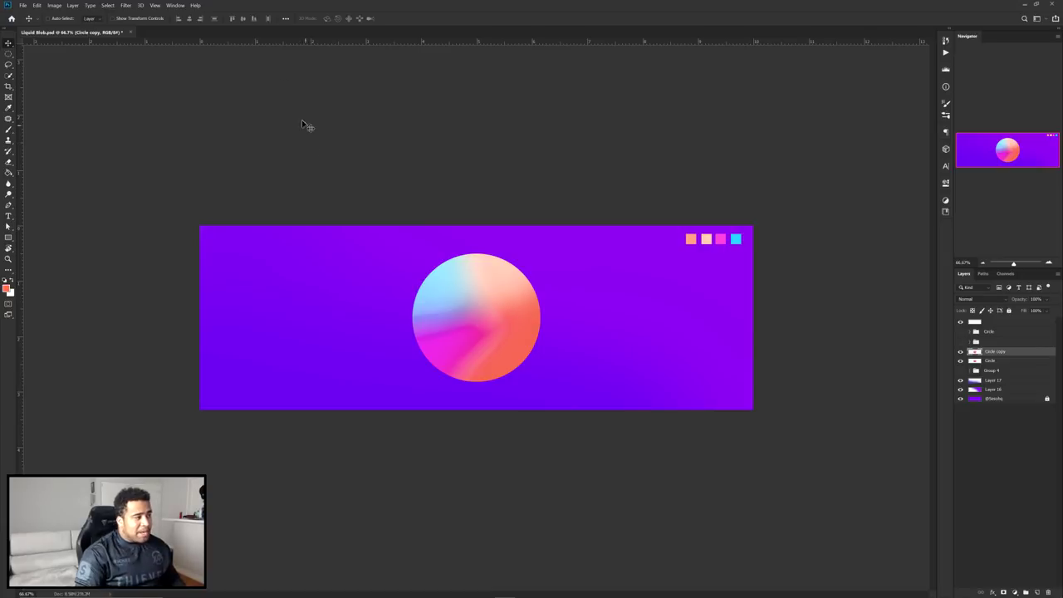
click(126, 5)
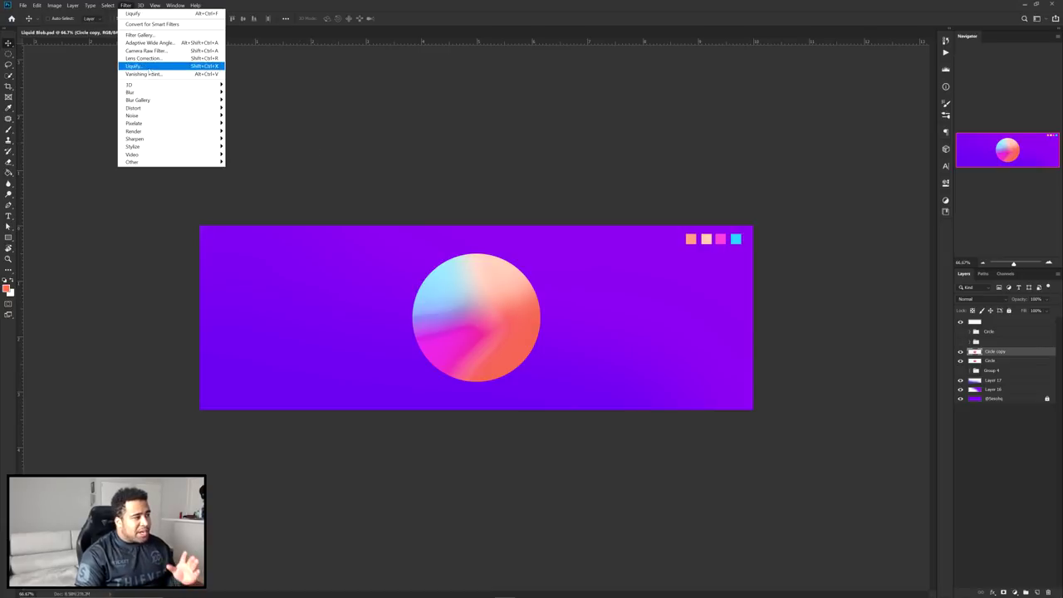
click(150, 69)
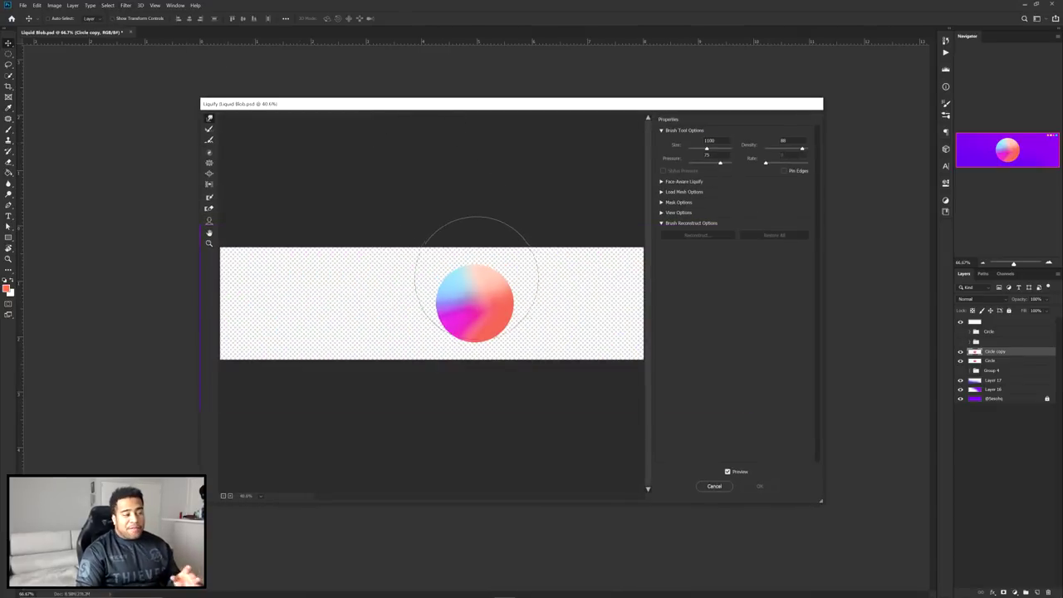
click(210, 152)
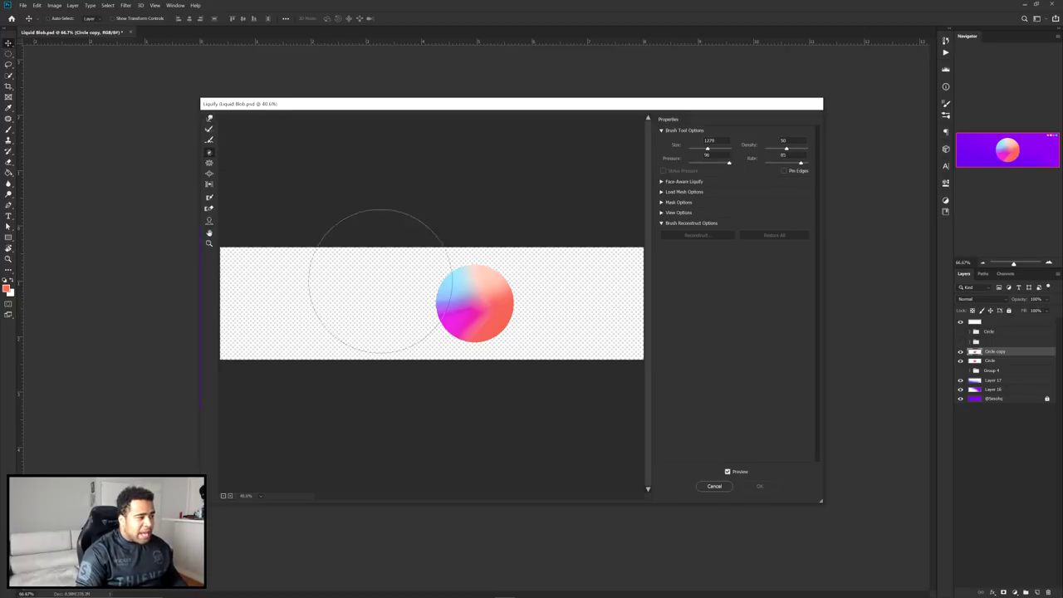
mouse_move(449, 303)
mouse_down()
mouse_move(486, 304)
mouse_move(518, 331)
mouse_move(499, 277)
mouse_move(451, 313)
mouse_move(486, 294)
mouse_move(454, 407)
mouse_up()
key(ctrl+z)
click(209, 119)
click(774, 235)
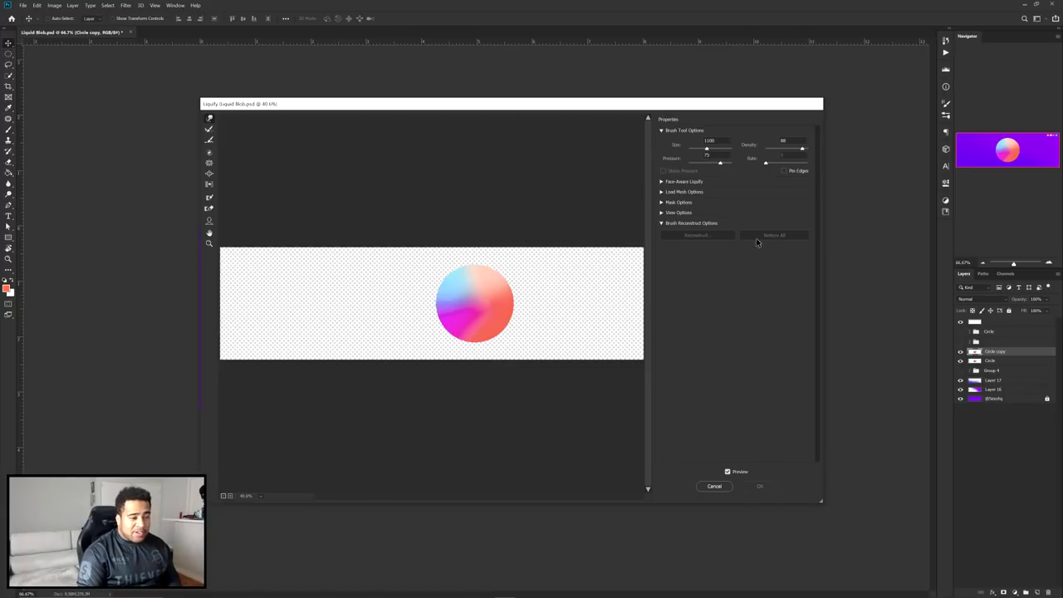
- Twirl the circle copy in Liquify, stretch its two ends outward with Forward Warp into a long wavy blob, and apply the filter
click(210, 152)
drag(488, 303, 486, 304)
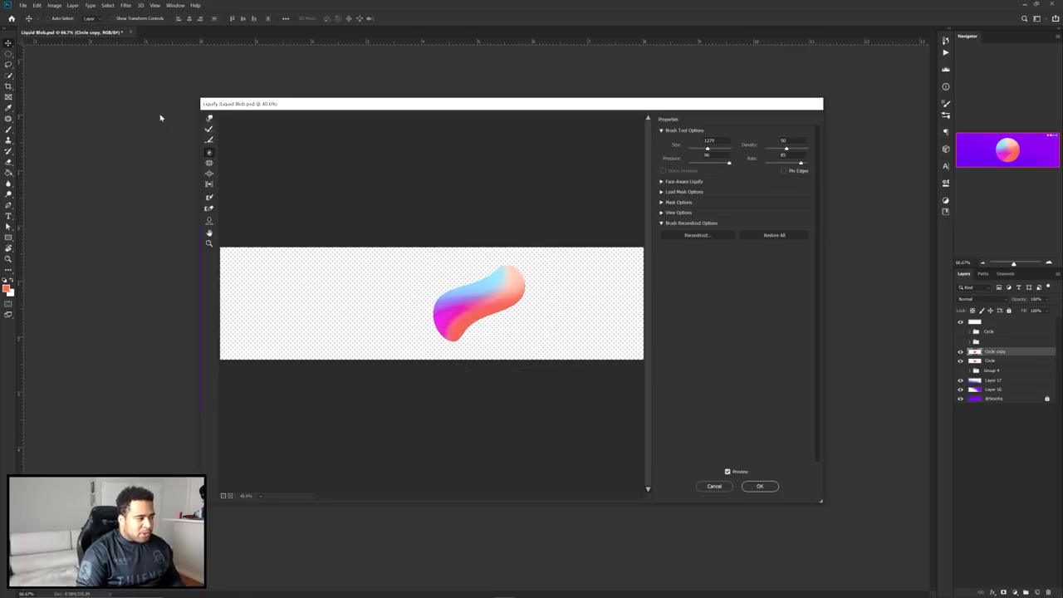
click(210, 119)
mouse_move(508, 290)
mouse_down()
mouse_move(581, 305)
mouse_move(604, 291)
mouse_up()
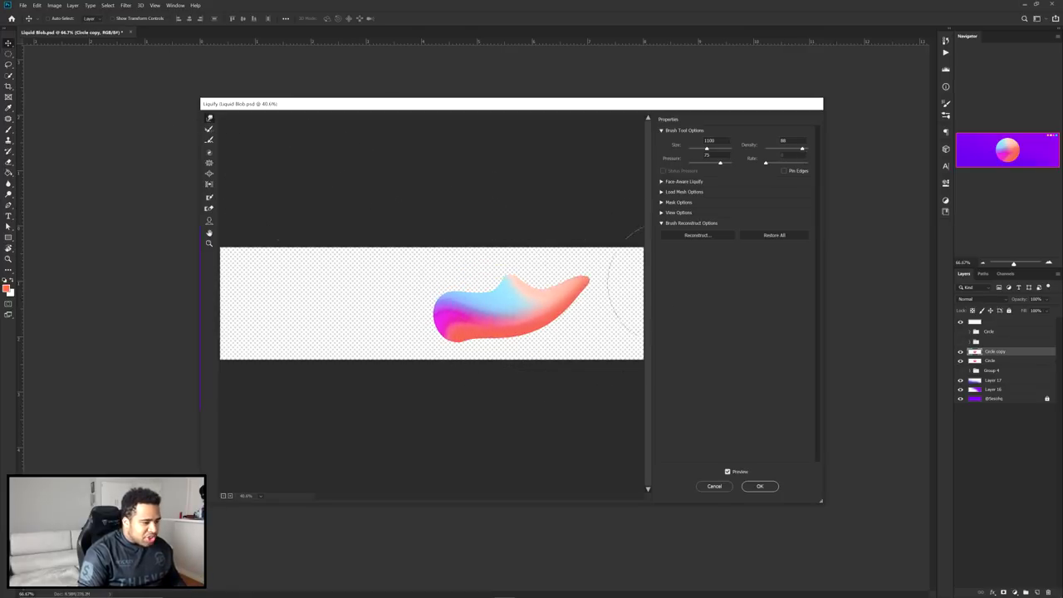
mouse_move(463, 327)
mouse_down()
mouse_move(361, 270)
mouse_move(335, 340)
mouse_up()
drag(406, 358, 432, 351)
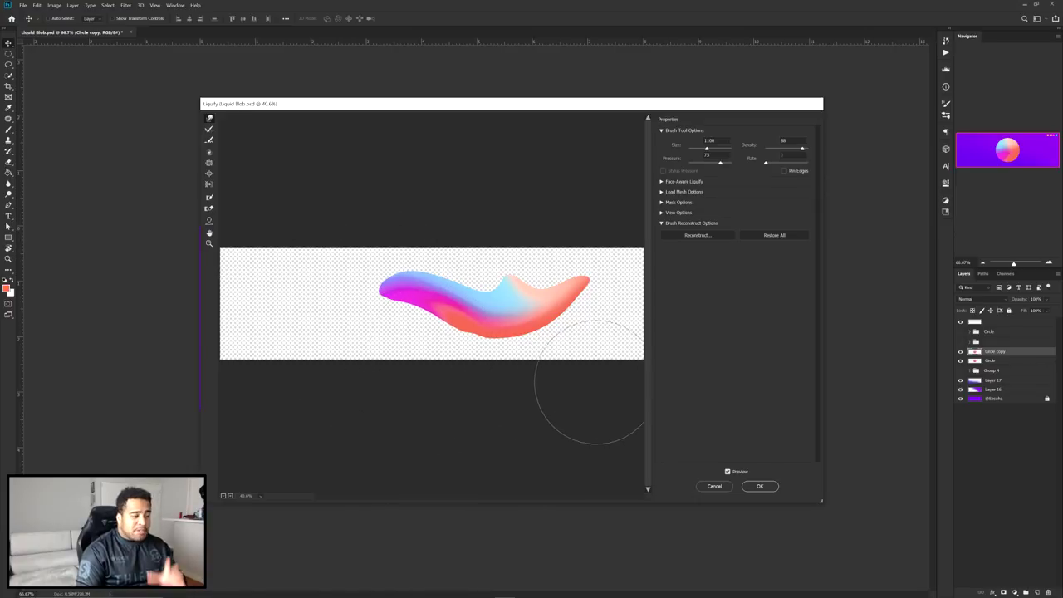
click(761, 486)
- Rotate the wavy blob clockwise and position it in the canvas's lower-left corner, nudging it slightly up and left
key(ctrl+t)
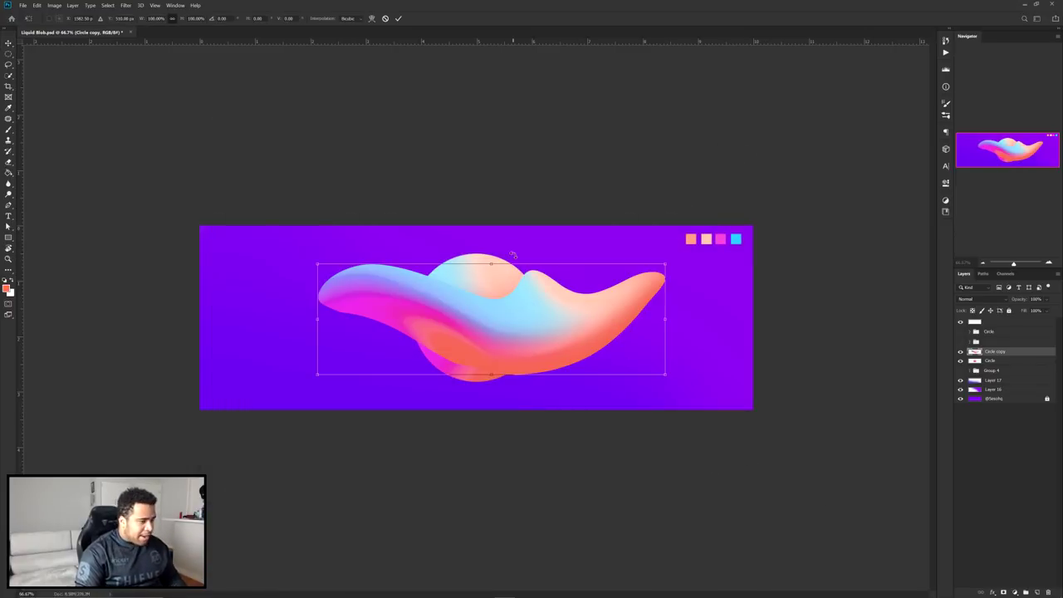
drag(512, 254, 535, 264)
drag(555, 305, 353, 403)
key(Return)
key(shift+Up)
key(shift+Up)
key(shift+Up)
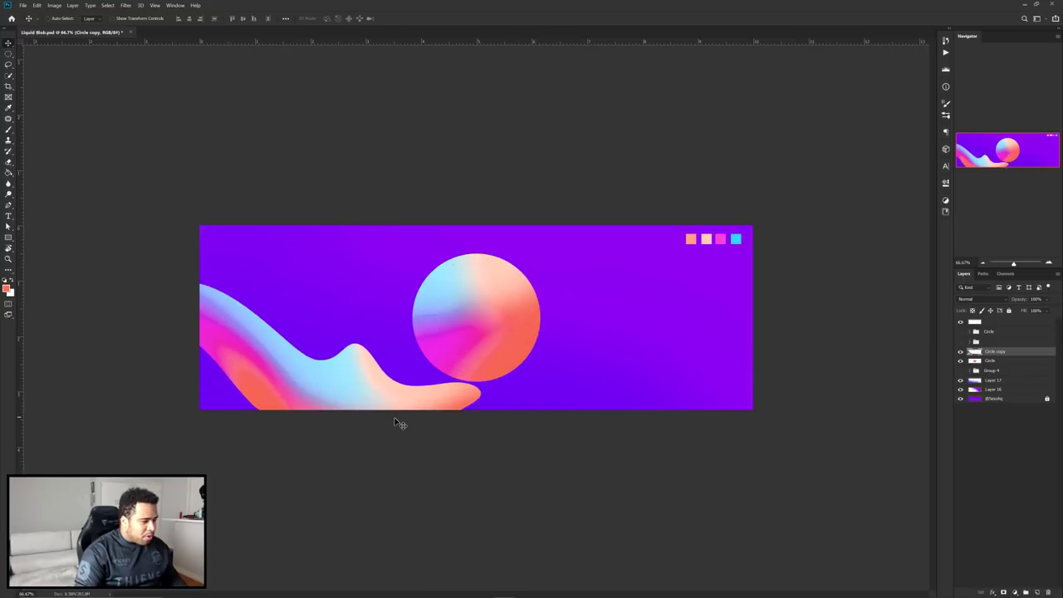
key(shift+Left)
- Duplicate the central circle again and warp the copy into a second stretched, wavy blob with Liquify
ctrl+click(478, 328)
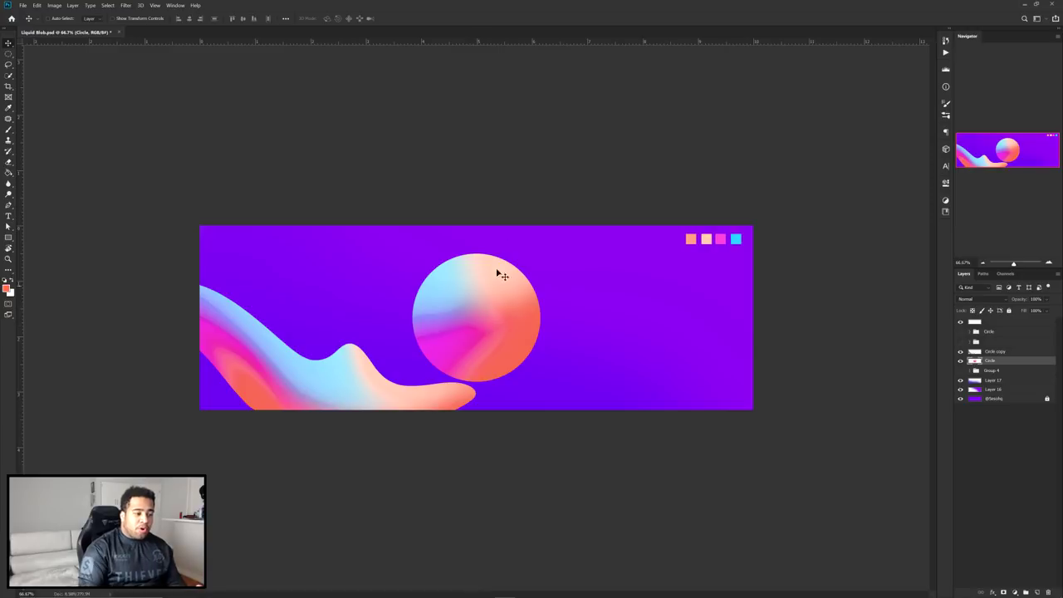
key(ctrl+j)
click(125, 5)
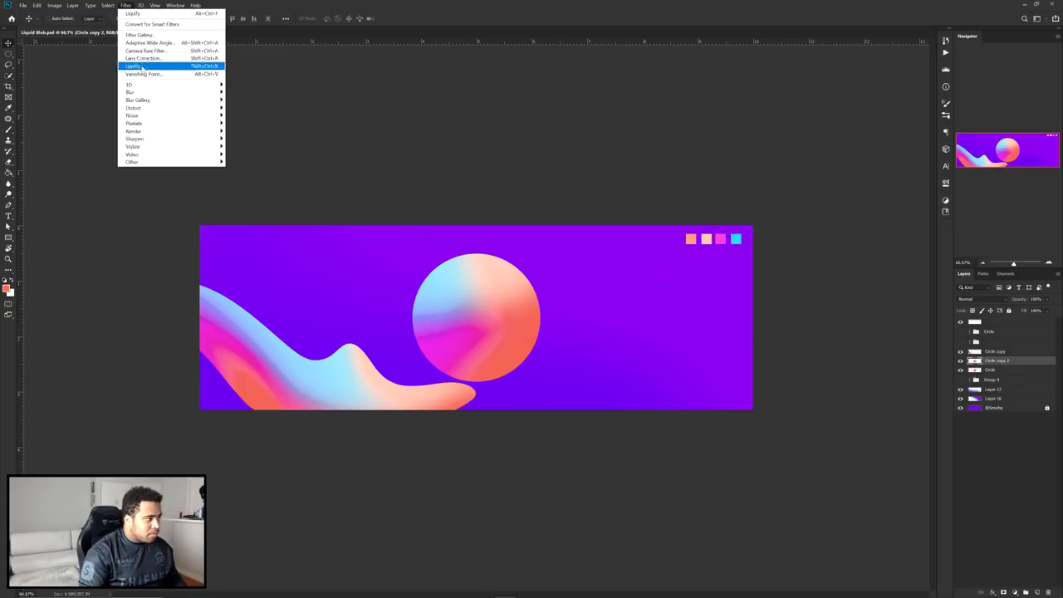
click(150, 67)
mouse_move(408, 301)
mouse_down()
mouse_move(474, 324)
mouse_move(562, 378)
mouse_move(529, 352)
mouse_up()
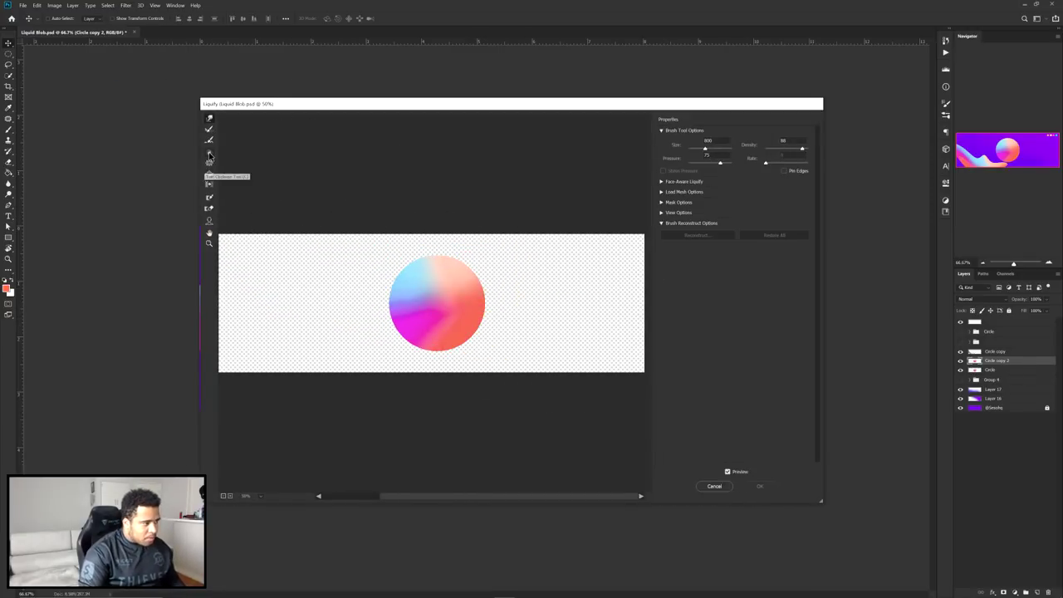
mouse_move(498, 349)
mouse_down()
mouse_move(449, 289)
mouse_move(549, 249)
mouse_up()
drag(550, 299, 581, 270)
mouse_move(440, 308)
mouse_down()
mouse_move(407, 346)
mouse_move(446, 322)
mouse_up()
click(759, 486)
- Move and transform the second blob to fill the canvas's upper-right corner, and place its layer beneath the central circle's layer
drag(574, 312, 674, 249)
key(ctrl+t)
drag(697, 332, 666, 349)
drag(606, 298, 640, 328)
drag(832, 336, 776, 284)
drag(747, 274, 767, 326)
drag(681, 307, 678, 289)
key(Return)
drag(998, 360, 998, 374)
- Duplicate the central circle's layer once more and open the new copy in the Liquify filter
ctrl+click(503, 325)
drag(569, 332, 553, 306)
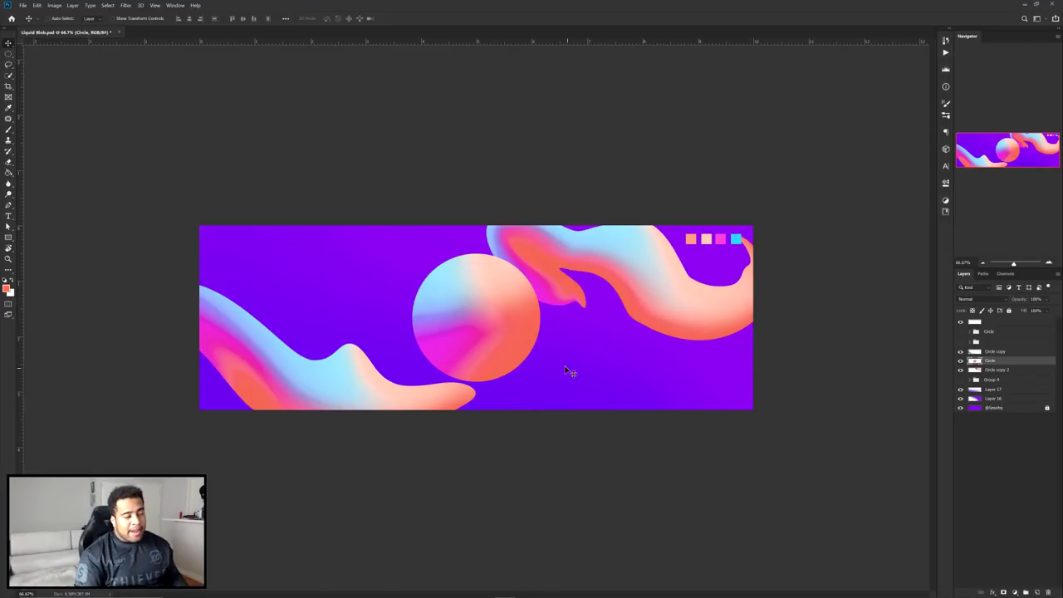
drag(495, 322, 501, 344)
key(ctrl+z)
key(ctrl+j)
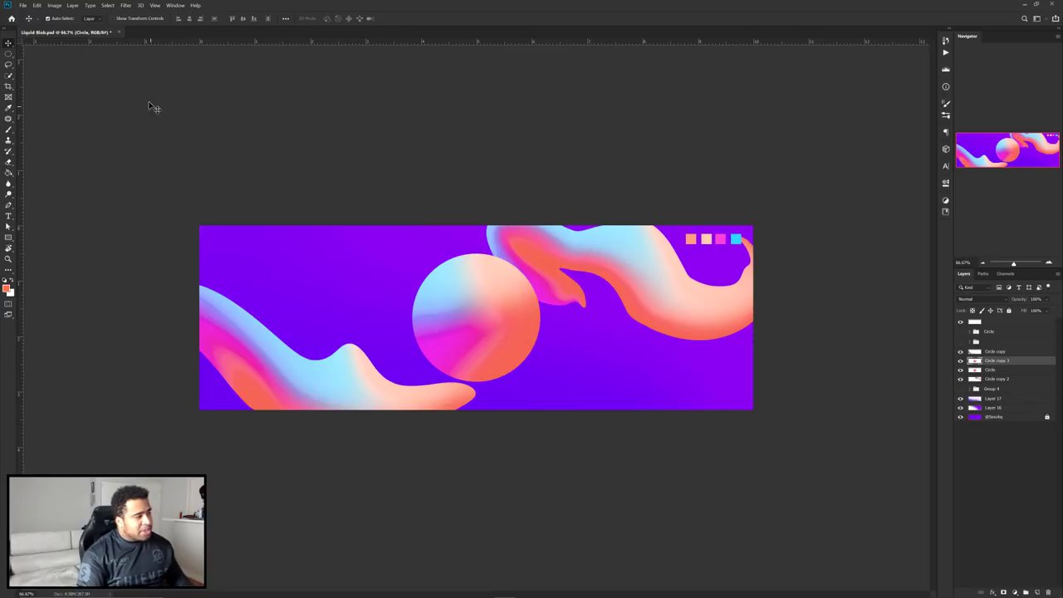
click(125, 5)
click(140, 65)
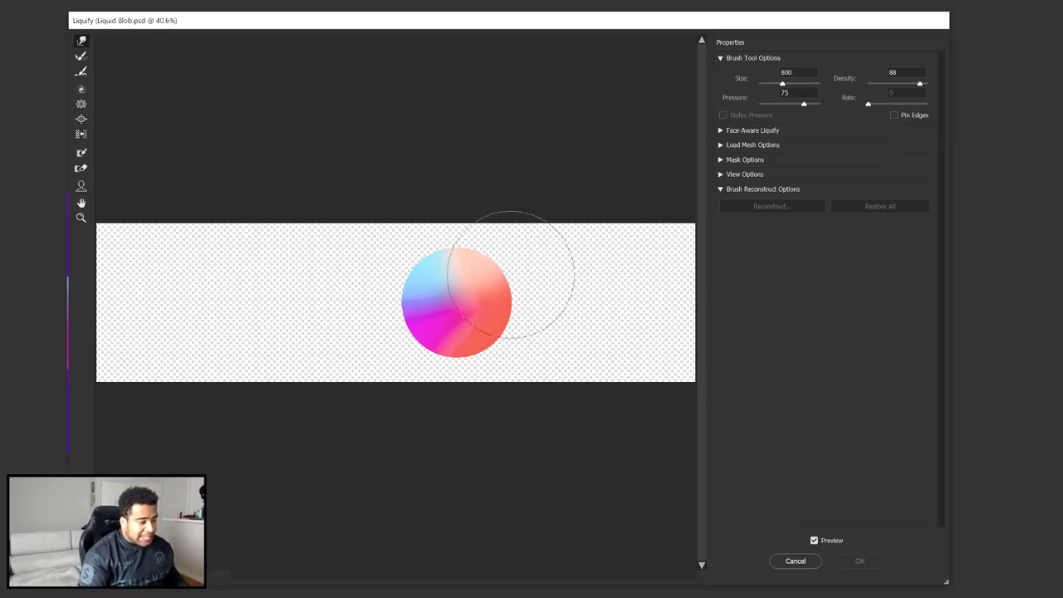
- Smear the circle copy with a size 800 Forward Warp brush into long curved streaks spanning the canvas, and apply Liquify
mouse_move(463, 261)
mouse_down()
mouse_move(390, 275)
mouse_move(486, 348)
mouse_move(468, 259)
mouse_move(341, 307)
mouse_move(476, 352)
mouse_move(548, 279)
mouse_move(361, 288)
mouse_move(563, 338)
mouse_move(578, 239)
mouse_move(623, 82)
mouse_move(549, 240)
mouse_move(399, 352)
mouse_move(200, 413)
mouse_move(425, 365)
mouse_move(628, 186)
mouse_move(660, 111)
mouse_move(531, 263)
mouse_move(332, 397)
mouse_move(208, 424)
mouse_move(583, 238)
mouse_move(271, 403)
mouse_move(99, 422)
mouse_move(492, 317)
mouse_move(418, 343)
mouse_move(675, 86)
mouse_move(632, 174)
mouse_move(468, 339)
mouse_move(84, 378)
mouse_move(312, 363)
mouse_move(582, 286)
mouse_move(692, 125)
mouse_move(602, 234)
mouse_move(403, 360)
mouse_move(156, 383)
mouse_move(449, 357)
mouse_move(660, 184)
mouse_move(675, 132)
mouse_move(676, 159)
mouse_move(163, 399)
mouse_move(115, 371)
mouse_move(456, 347)
mouse_move(233, 328)
mouse_move(99, 370)
mouse_move(168, 432)
mouse_move(491, 325)
mouse_move(307, 382)
mouse_move(130, 392)
mouse_move(190, 356)
mouse_move(297, 420)
mouse_up()
mouse_move(621, 239)
mouse_down()
mouse_move(527, 302)
mouse_move(404, 349)
mouse_move(313, 360)
mouse_move(206, 331)
mouse_move(84, 426)
mouse_up()
mouse_move(399, 351)
mouse_down()
mouse_move(374, 362)
mouse_move(671, 188)
mouse_move(556, 232)
mouse_move(436, 307)
mouse_move(645, 138)
mouse_up()
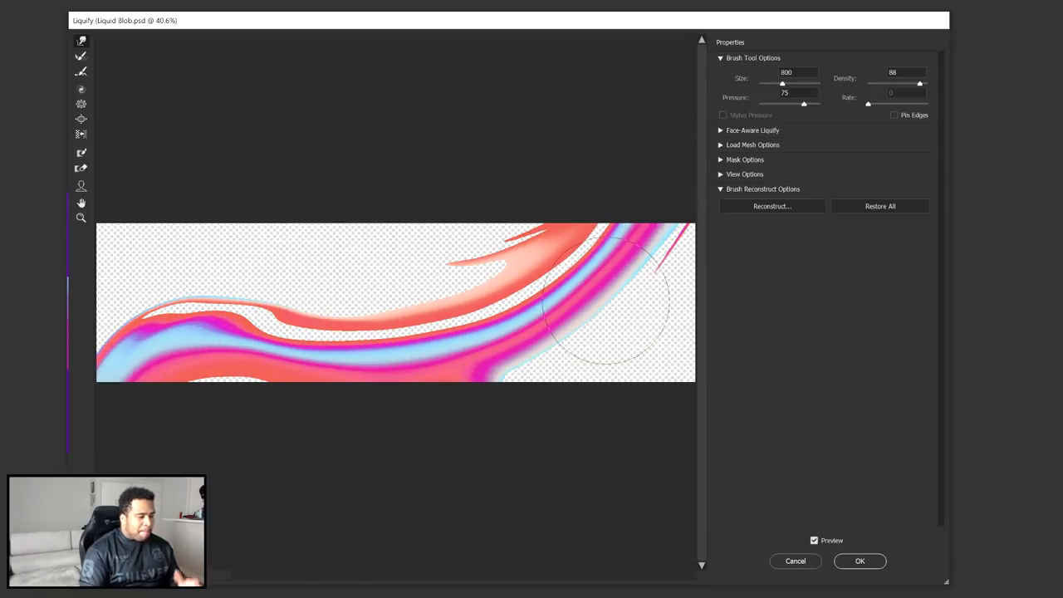
click(860, 562)
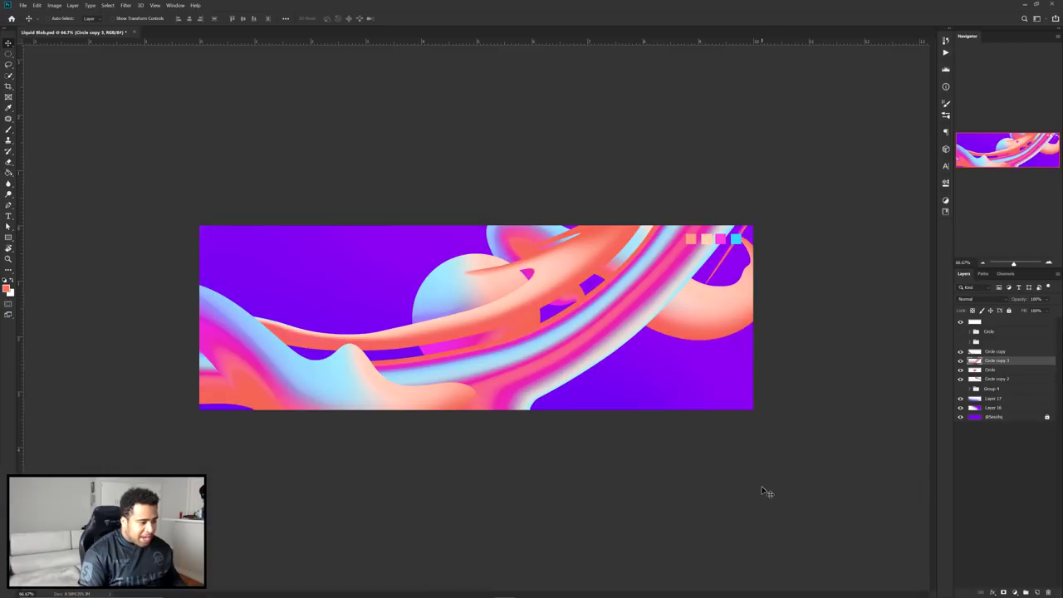
- Rotate and position the streaks to sweep from the canvas's upper left to its lower right, placing their layer beneath the central circle
mouse_move(765, 256)
mouse_down()
mouse_move(745, 403)
mouse_move(689, 507)
mouse_move(645, 448)
mouse_up()
drag(656, 324, 362, 345)
drag(502, 315, 483, 352)
key(Return)
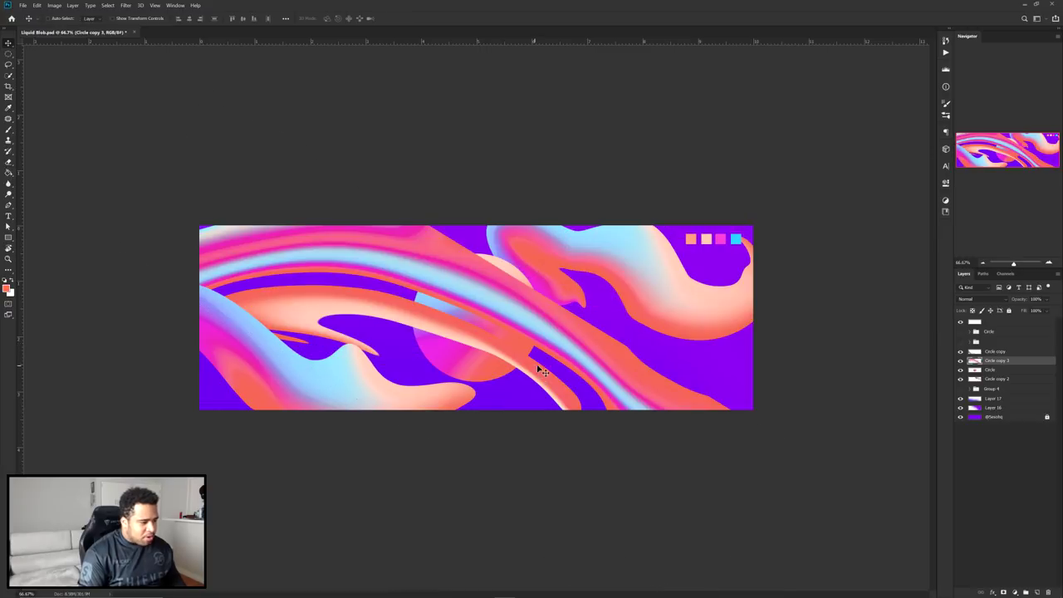
drag(570, 366, 616, 379)
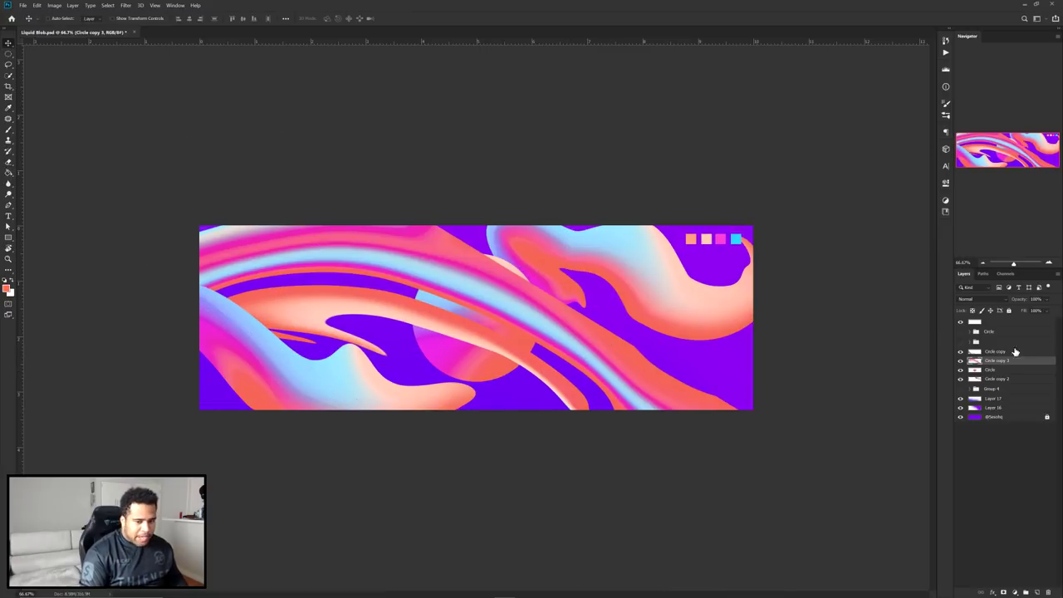
drag(1008, 361, 1008, 373)
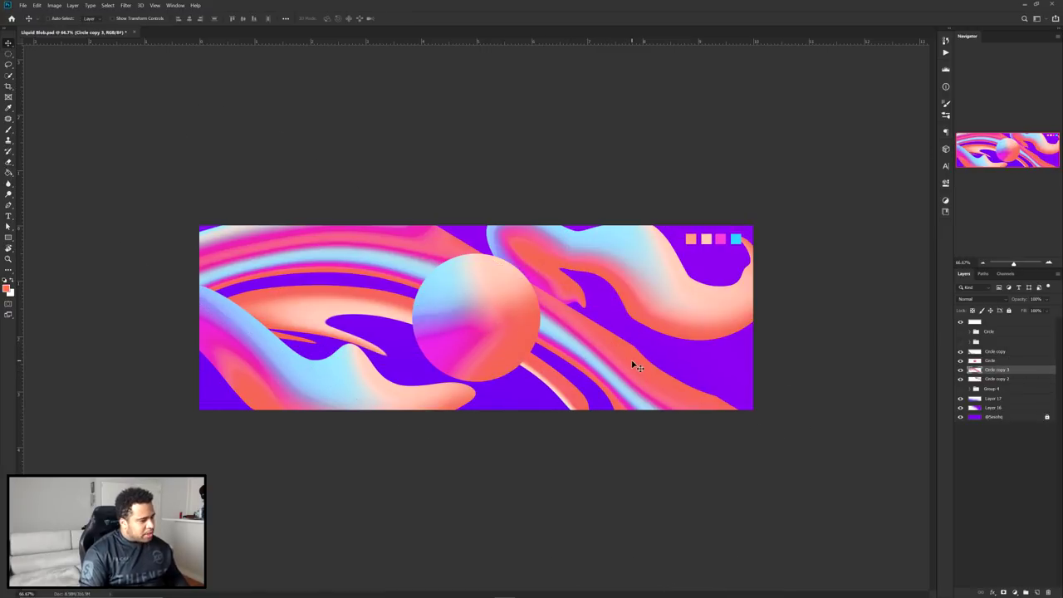
- Preview the composition in full-screen view and hide the colour swatches layer
key(f)
key(f)
drag(647, 335, 761, 261)
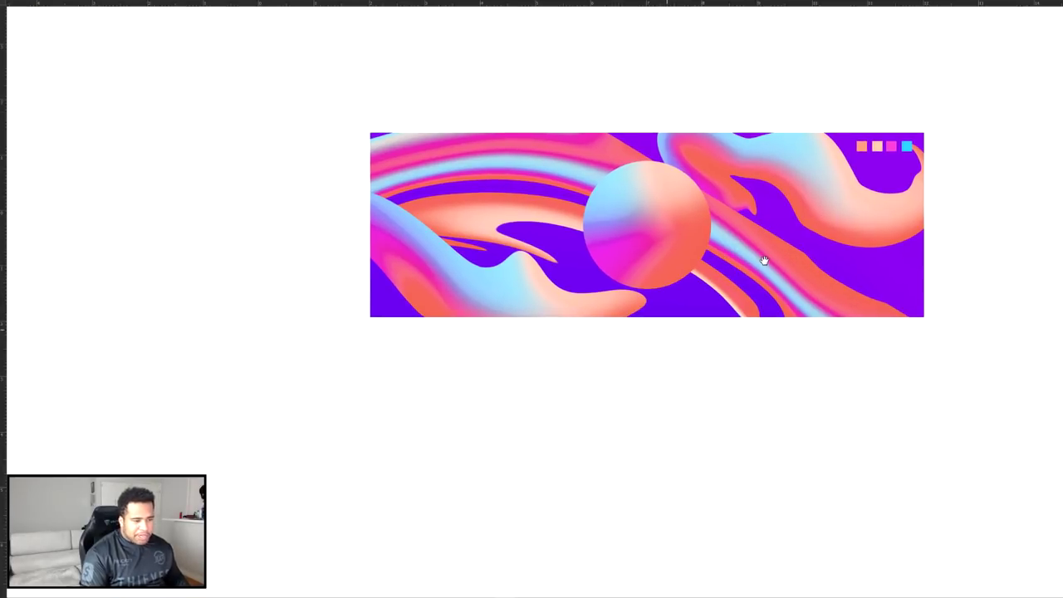
key(f)
click(961, 321)
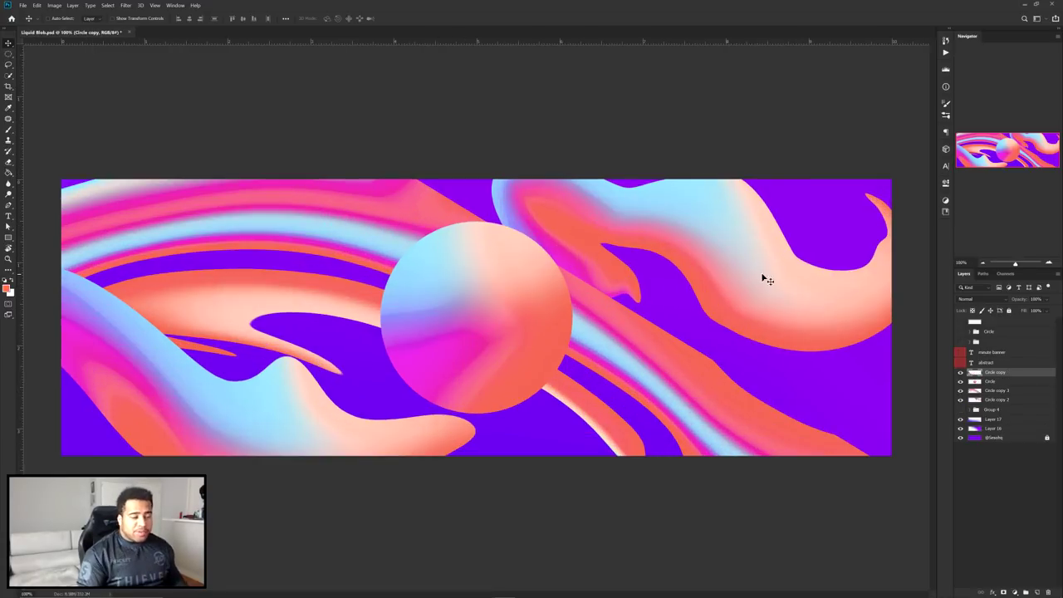
- Stamp all visible layers into a new merged layer above the blobs and convert it to a smart object
click(960, 373)
click(961, 372)
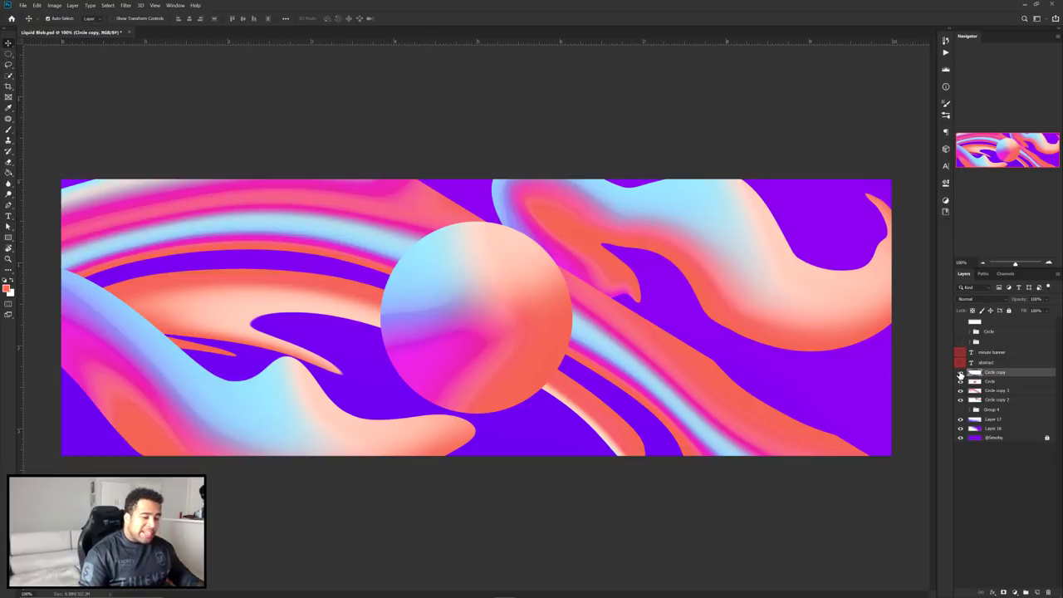
key(ctrl+shift+alt+e)
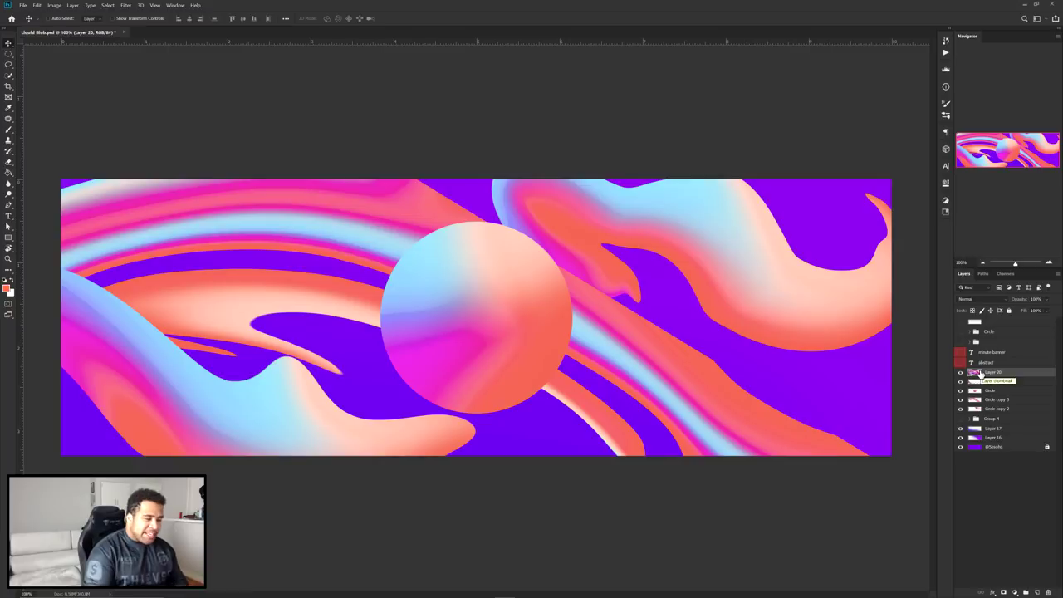
drag(487, 288, 532, 338)
right_click(979, 373)
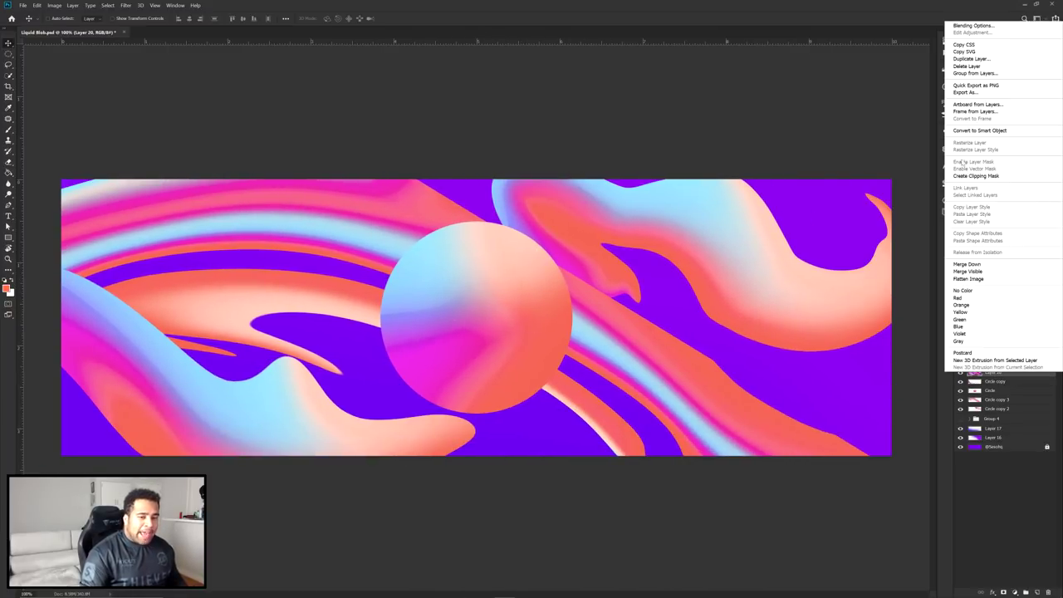
click(981, 130)
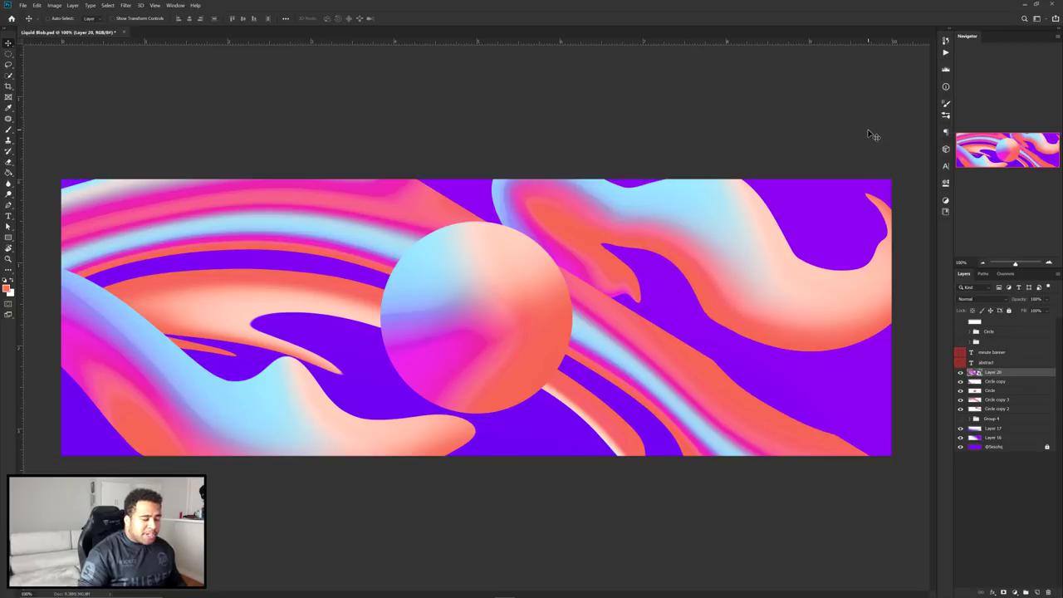
- Apply the Plastic Wrap filter from the Filter Gallery to the merged smart object with a highlight strength of 13
click(126, 5)
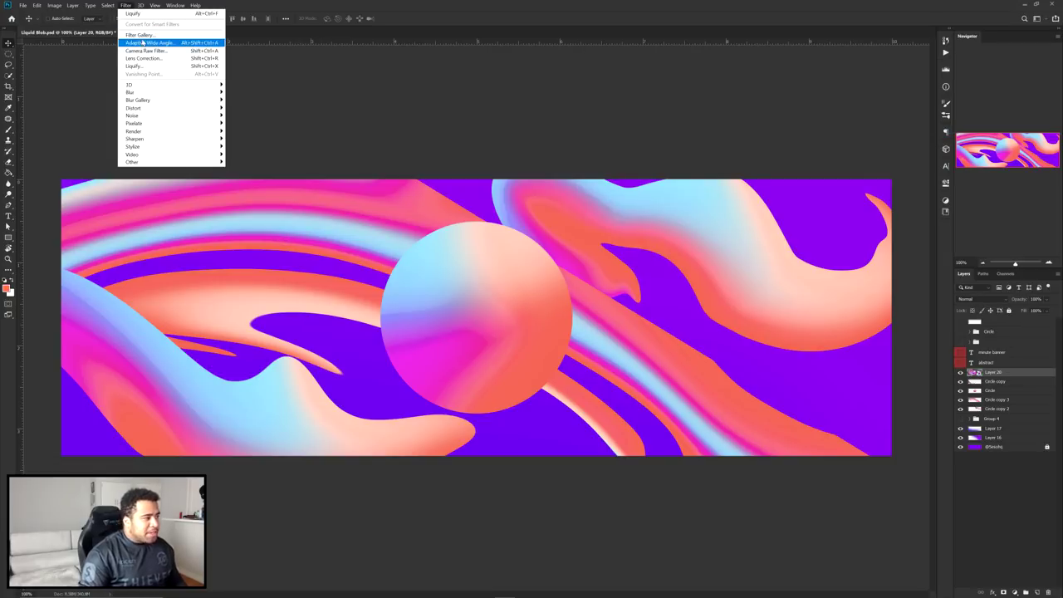
click(157, 38)
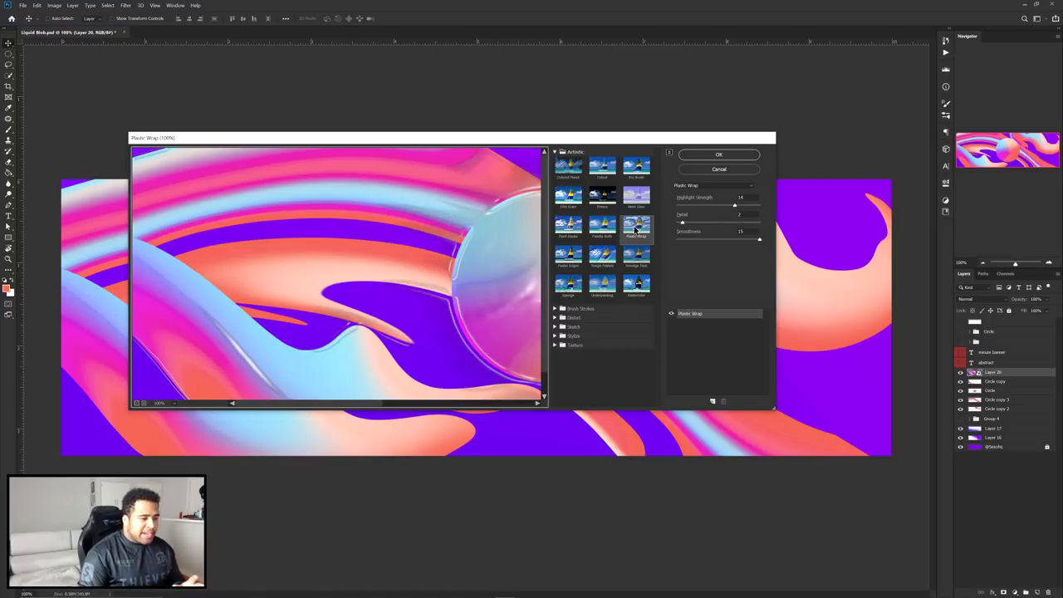
drag(487, 232, 382, 247)
alt+click(397, 225)
click(749, 198)
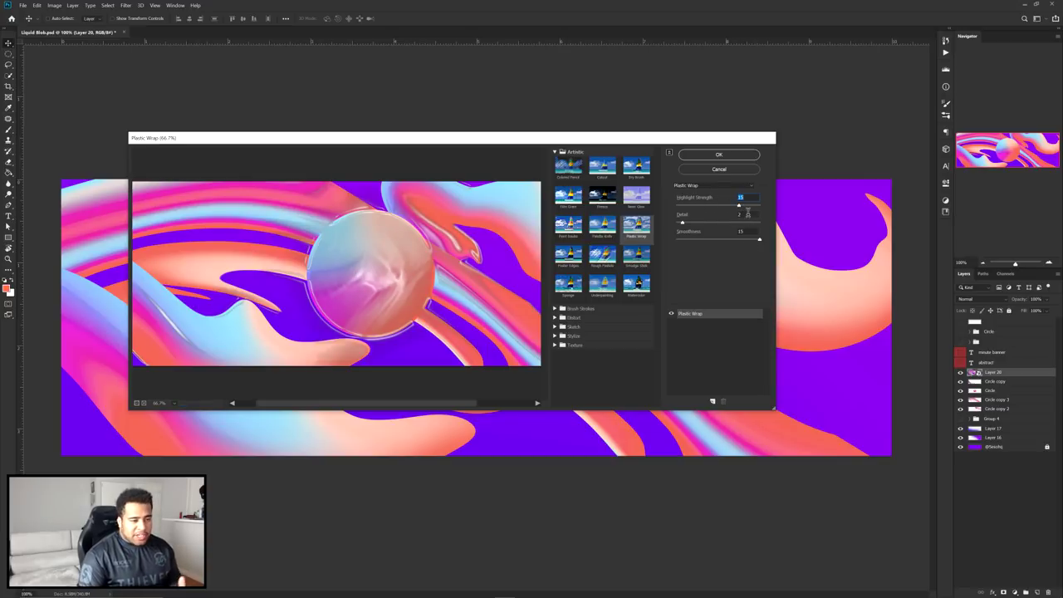
text(13)
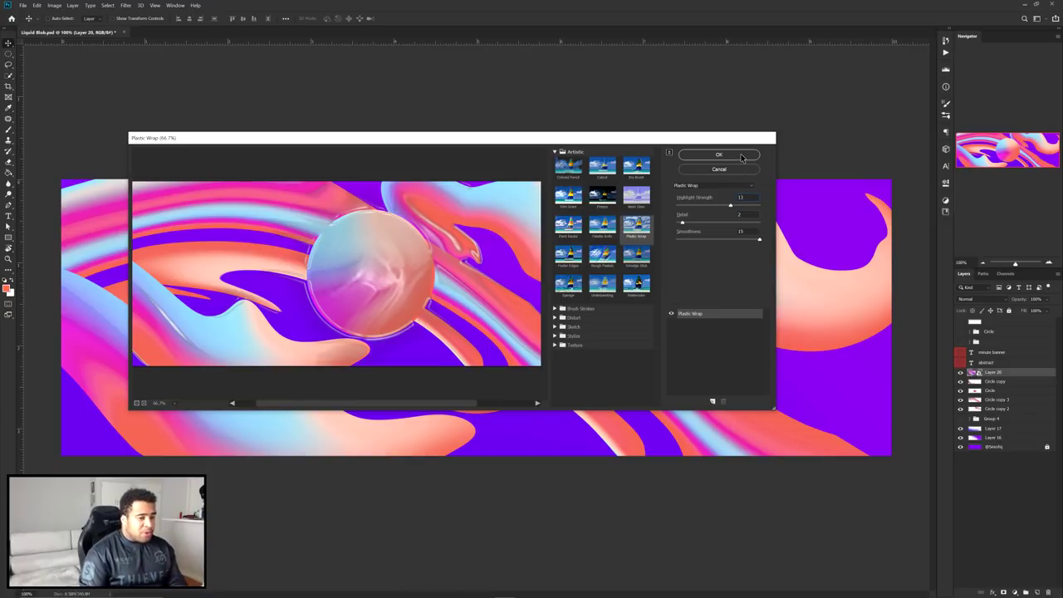
click(741, 157)
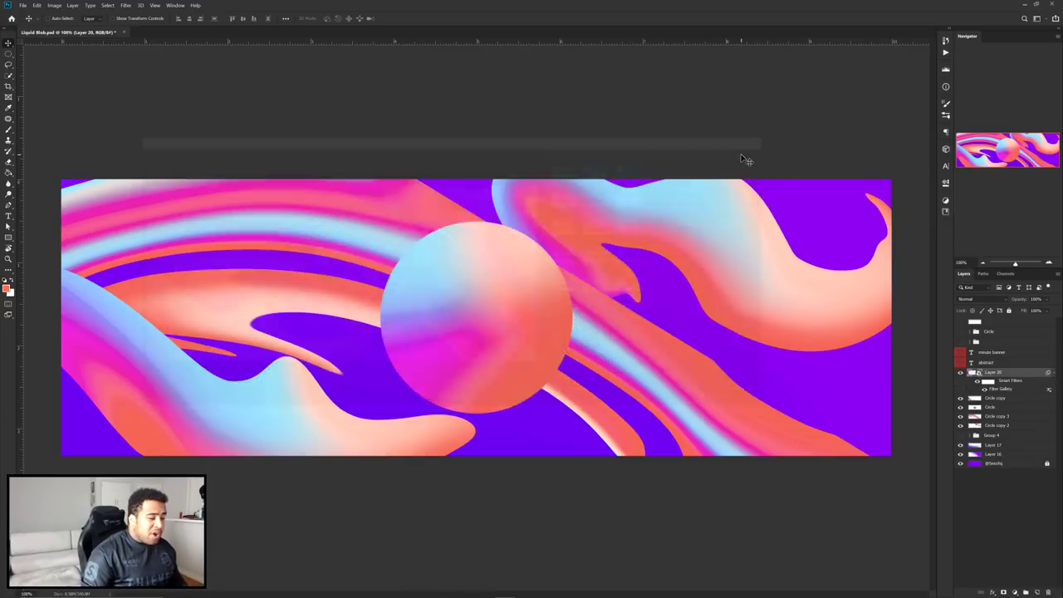
- Add a mask to the filtered layer and paint out the plastic effect over the central circle with a large soft black brush
click(1004, 591)
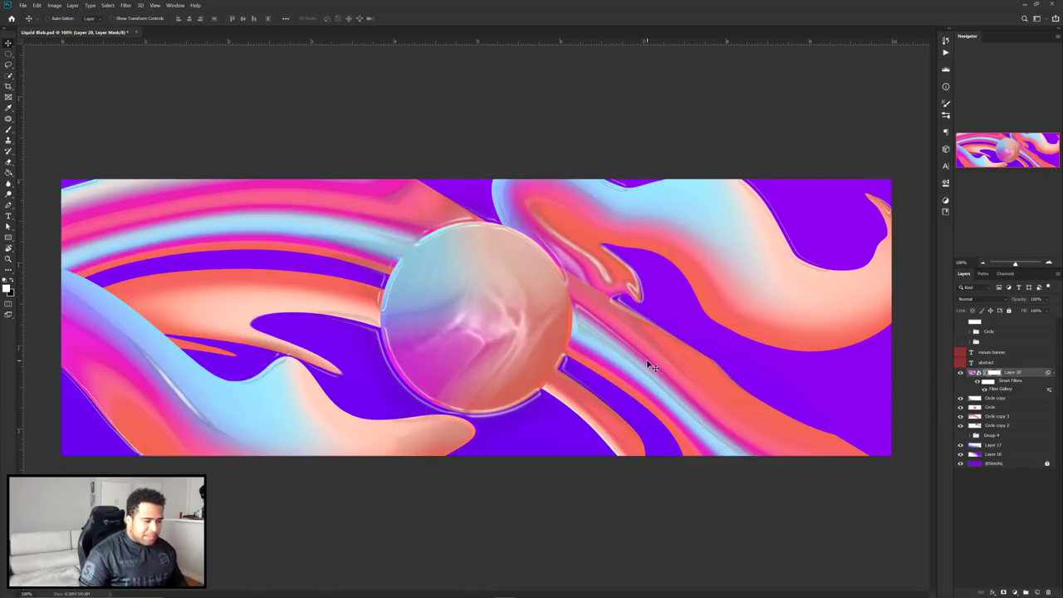
key(b)
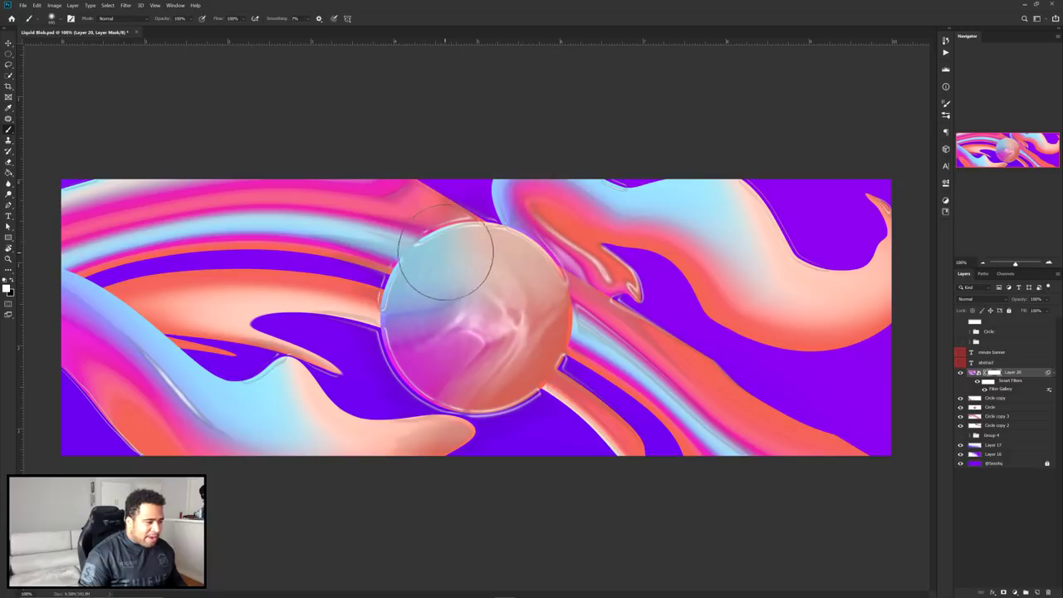
alt+right_click(457, 243)
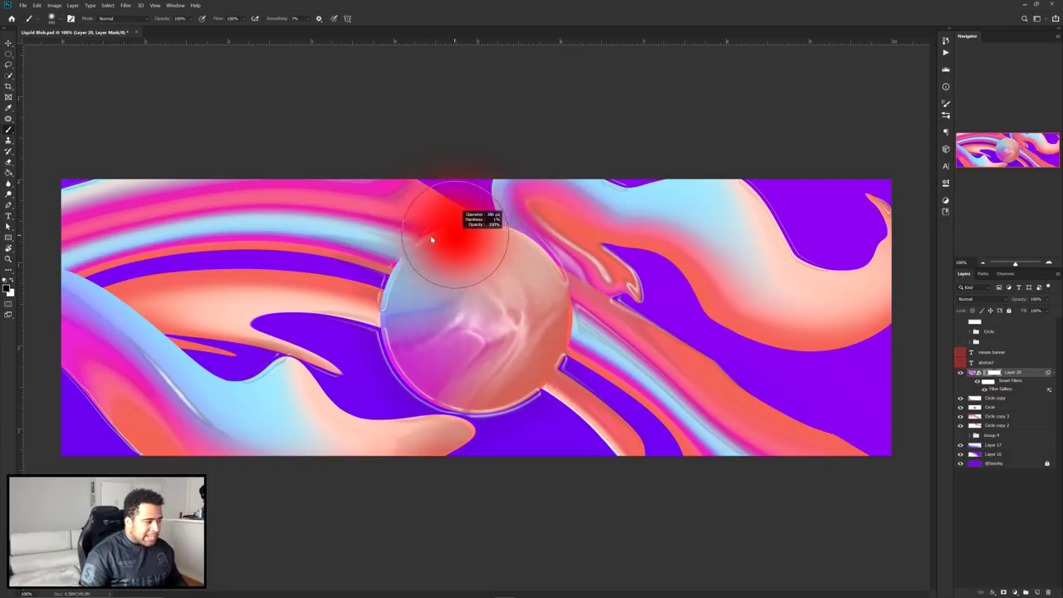
mouse_move(461, 243)
mouse_down()
mouse_move(432, 245)
mouse_move(499, 293)
mouse_move(489, 340)
mouse_move(535, 314)
mouse_up()
drag(436, 354, 465, 283)
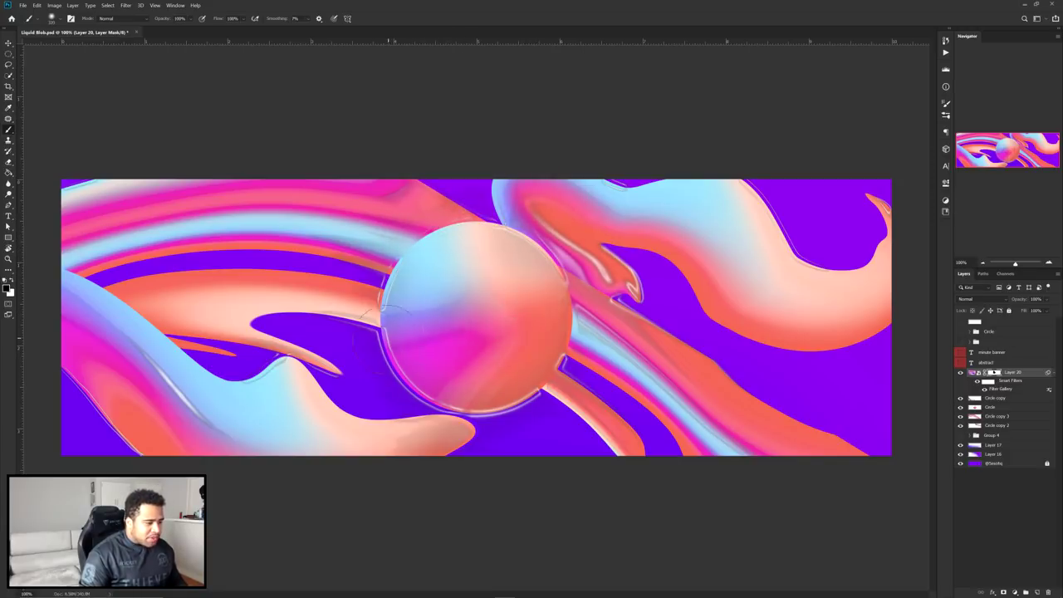
alt+right_click(401, 356)
drag(424, 395, 496, 381)
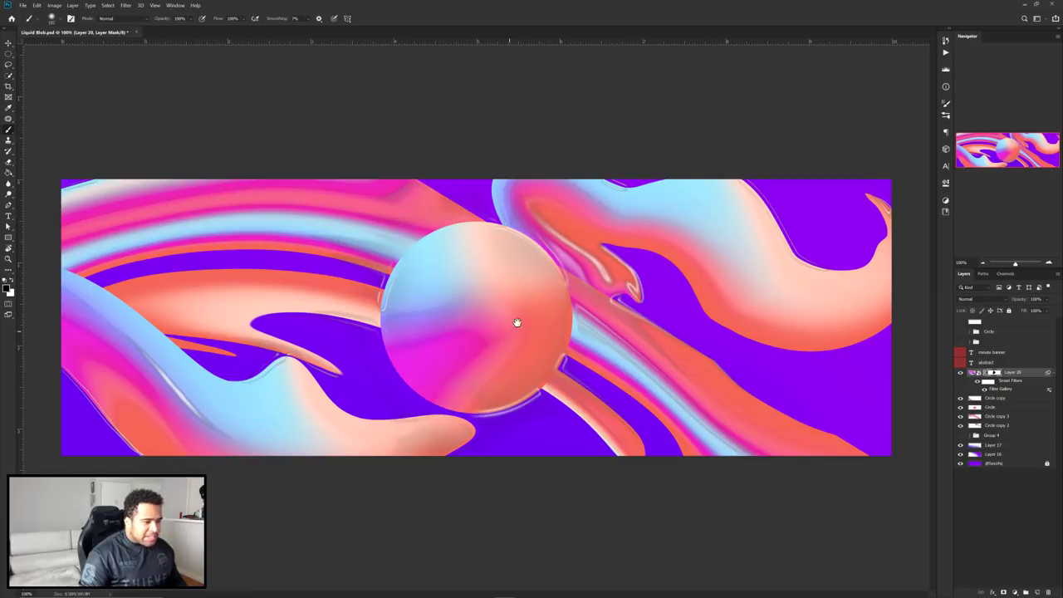
- Mask out the plastic highlights along the circle's upper edge and the outer curve of the upper-right blob
ctrl+click(572, 217)
ctrl+click(572, 217)
mouse_move(333, 233)
mouse_down()
mouse_move(434, 302)
mouse_move(532, 431)
mouse_up()
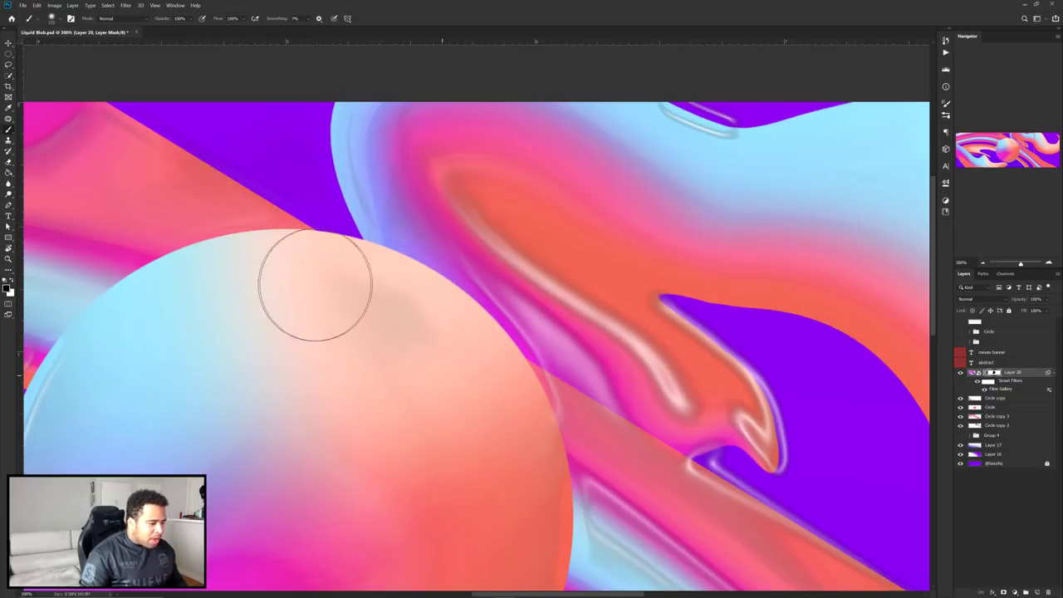
scroll(459, 310, down, 1)
drag(606, 340, 438, 324)
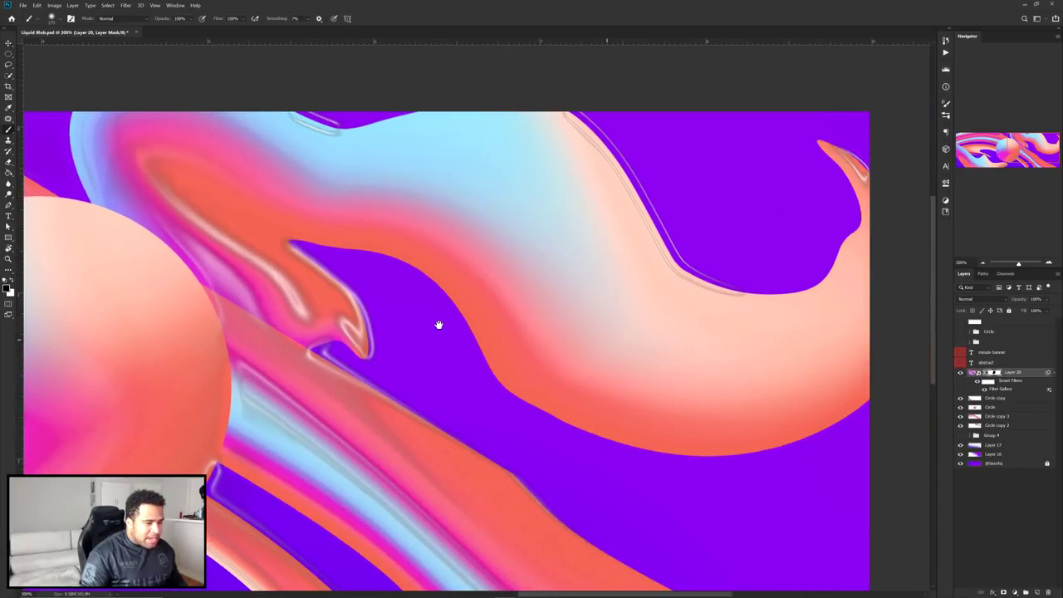
mouse_move(741, 259)
mouse_down()
mouse_move(686, 260)
mouse_move(606, 139)
mouse_up()
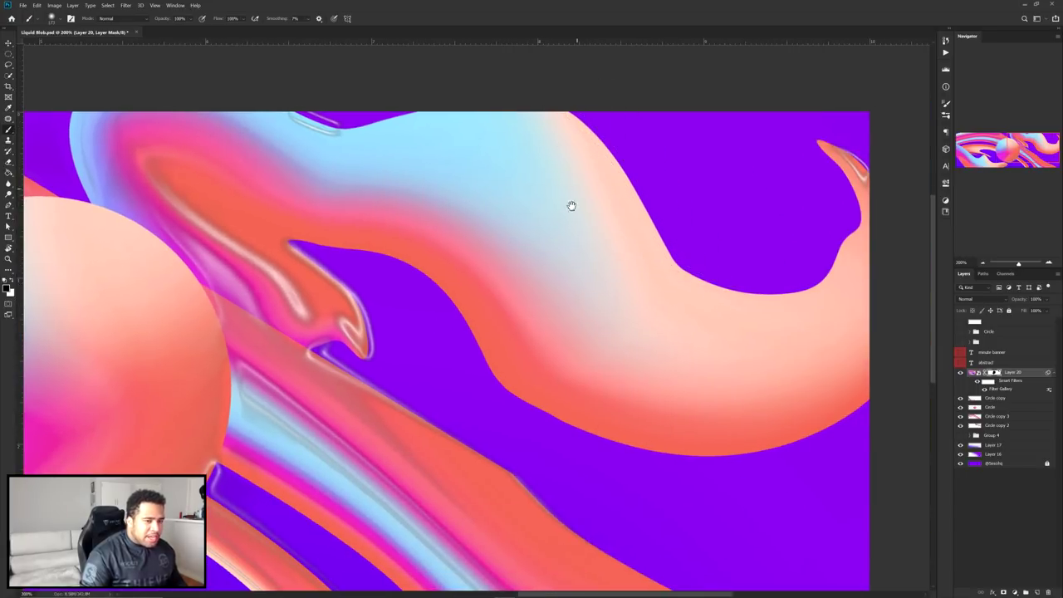
- Mask out the stray highlight lines where the upper-right blob meets the canvas's top edge, using a smaller soft brush
scroll(769, 287, up, 3)
scroll(719, 295, left, 4)
alt+right_click(541, 252)
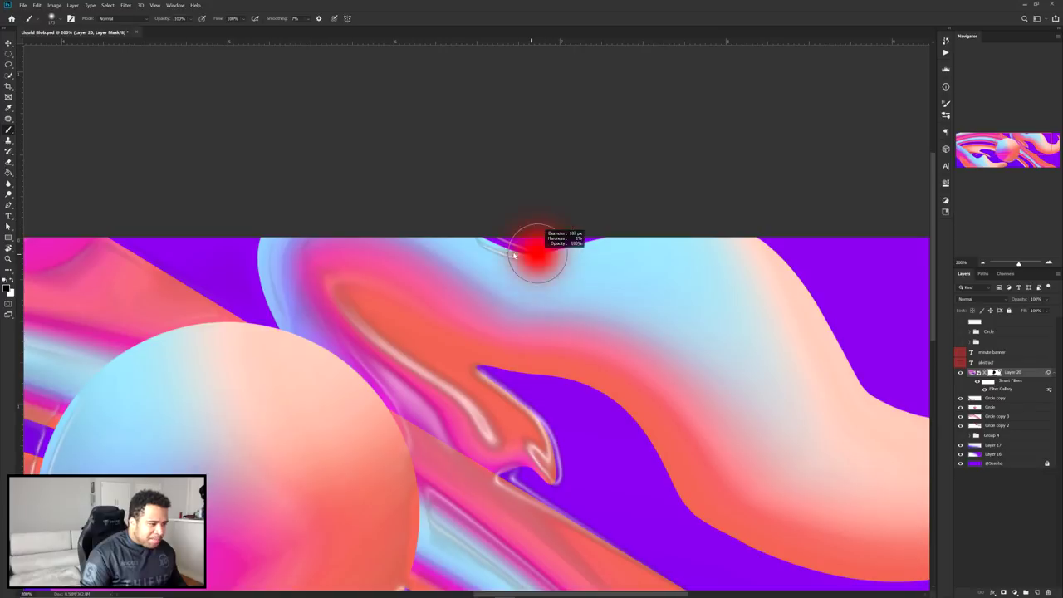
drag(516, 247, 486, 247)
drag(375, 309, 746, 222)
scroll(490, 248, down, 1)
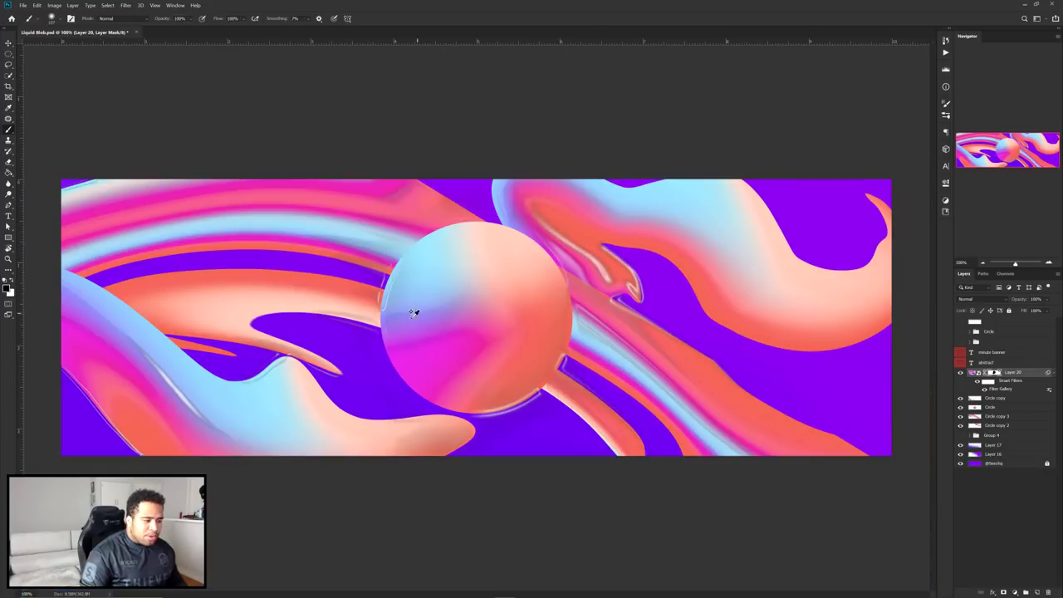
- Mask out the plastic outlines along the circle's left edge and the adjoining peach streak
scroll(345, 320, up, 2)
drag(456, 185, 442, 281)
click(441, 283)
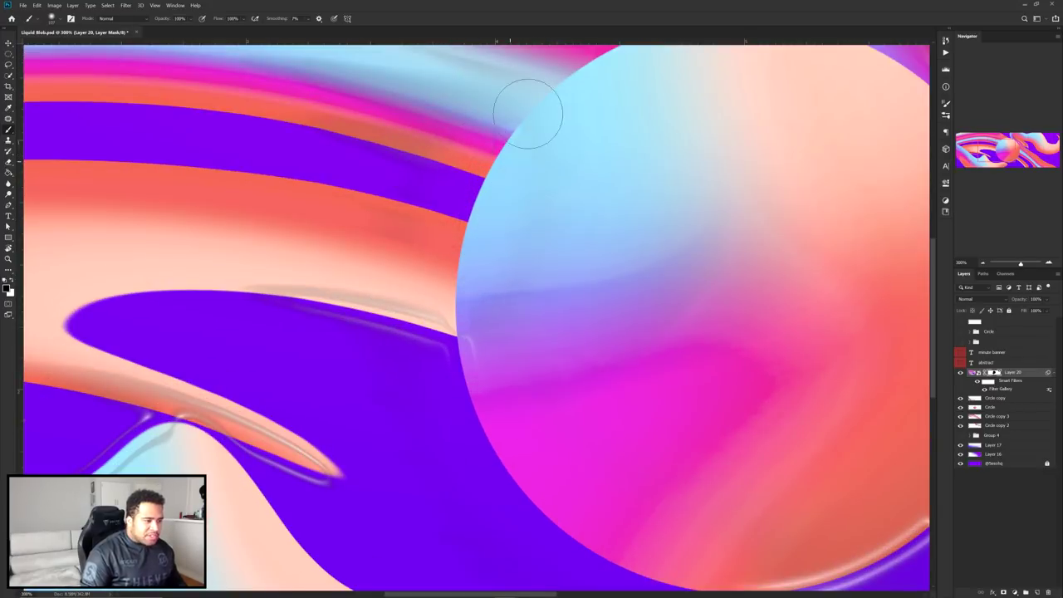
scroll(477, 350, left, 3)
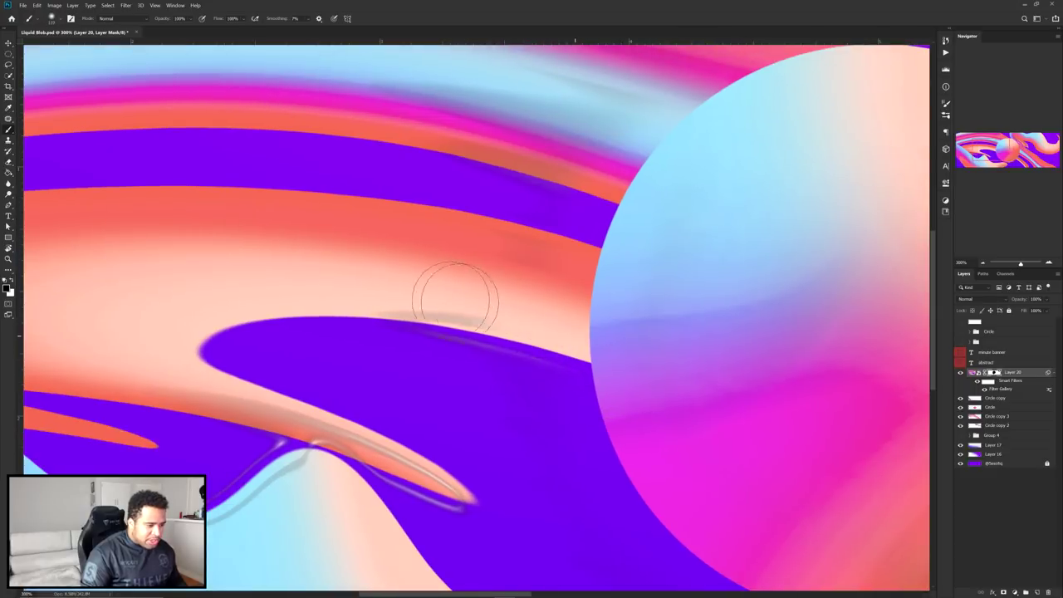
scroll(332, 286, left, 2)
scroll(332, 287, down, 1)
- Mask out the outline artefacts around the peach streak's tip and the edges of the lower-left blob, keeping the blob's inner highlight
drag(271, 304, 352, 273)
drag(399, 398, 657, 440)
drag(499, 415, 867, 256)
drag(245, 262, 387, 391)
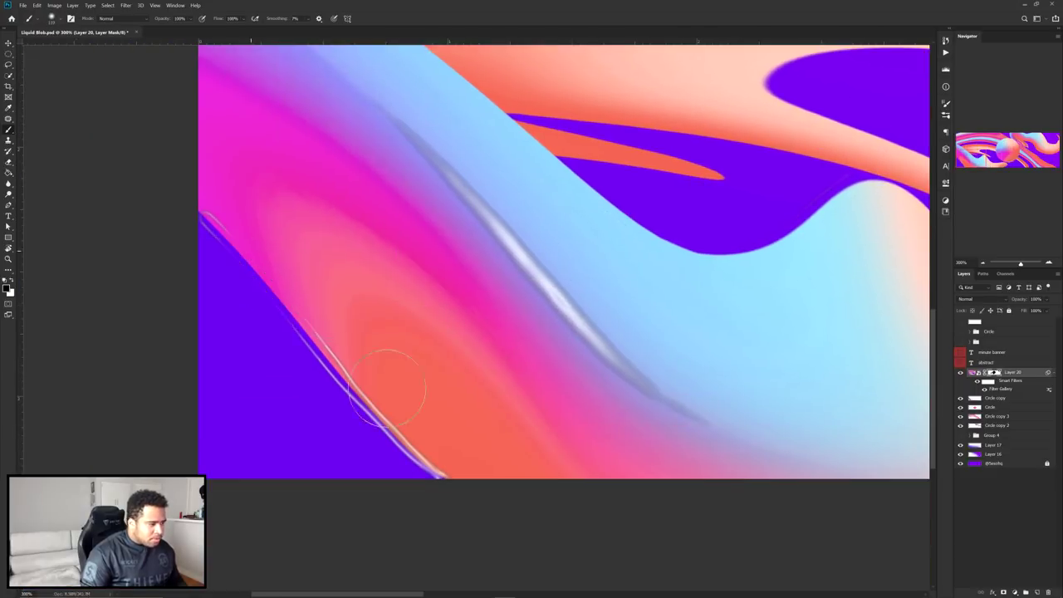
scroll(387, 391, down, 1)
drag(922, 312, 374, 352)
scroll(374, 352, down, 1)
key(v)
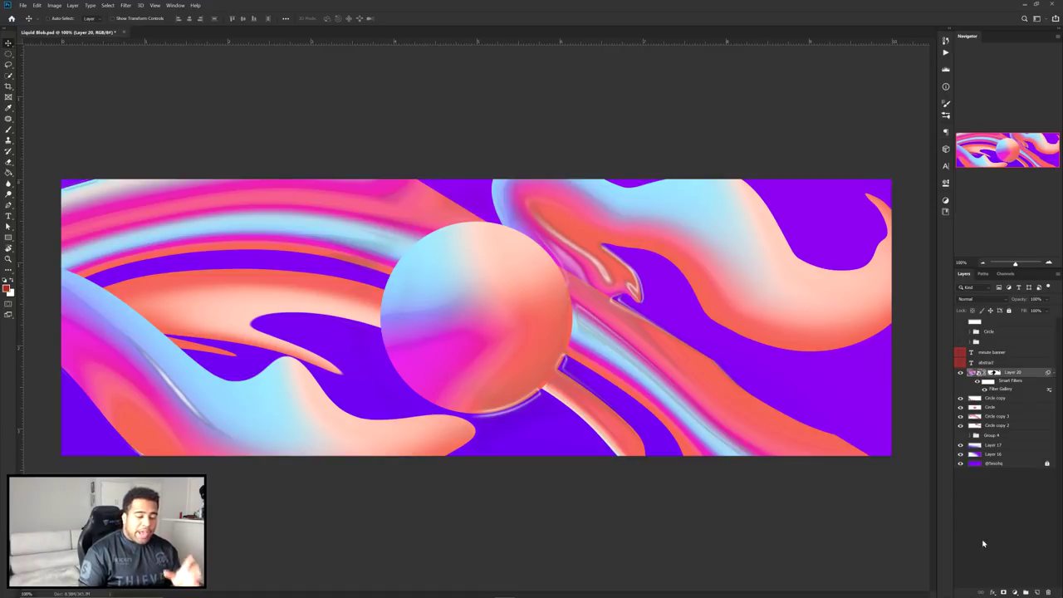
- Add a Vibrance adjustment layer above the filtered layer and slightly raise its vibrance and saturation
click(1016, 592)
click(963, 504)
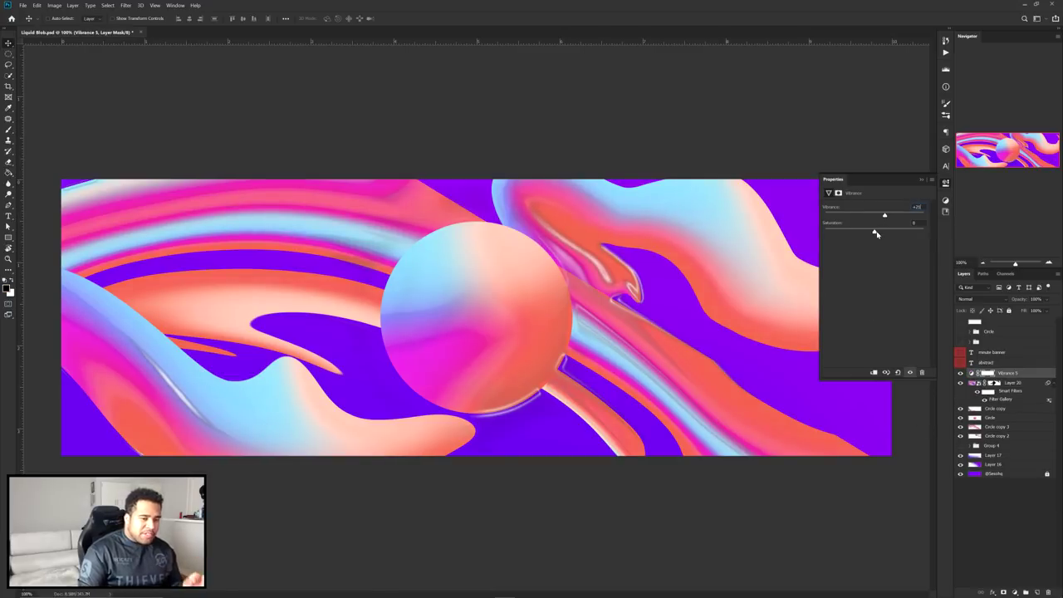
drag(875, 234, 882, 233)
click(945, 185)
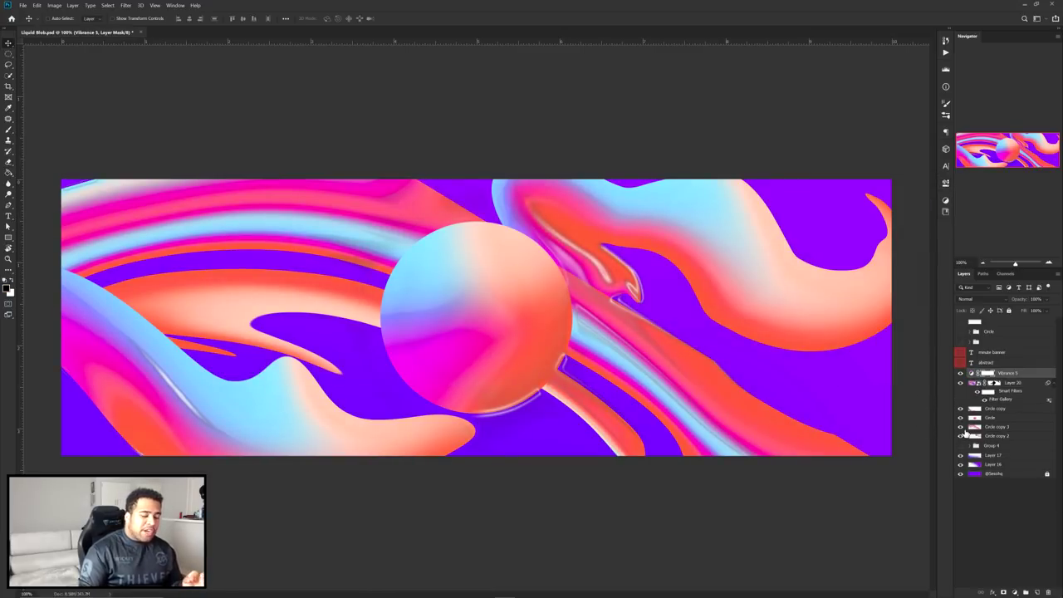
- Create a new layer above the Vibrance adjustment and set the brush to a dark red based on the orange streak's colour
click(1035, 590)
key(b)
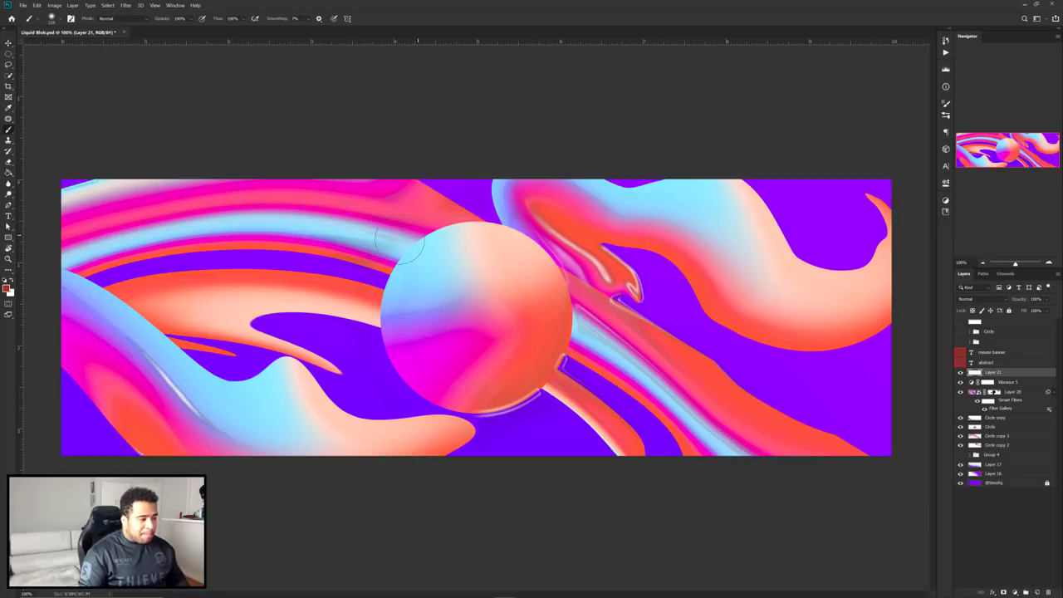
alt+right_click(229, 272)
mouse_move(220, 272)
alt+mouse_down()
mouse_move(152, 294)
mouse_move(178, 271)
mouse_move(170, 283)
alt+mouse_up()
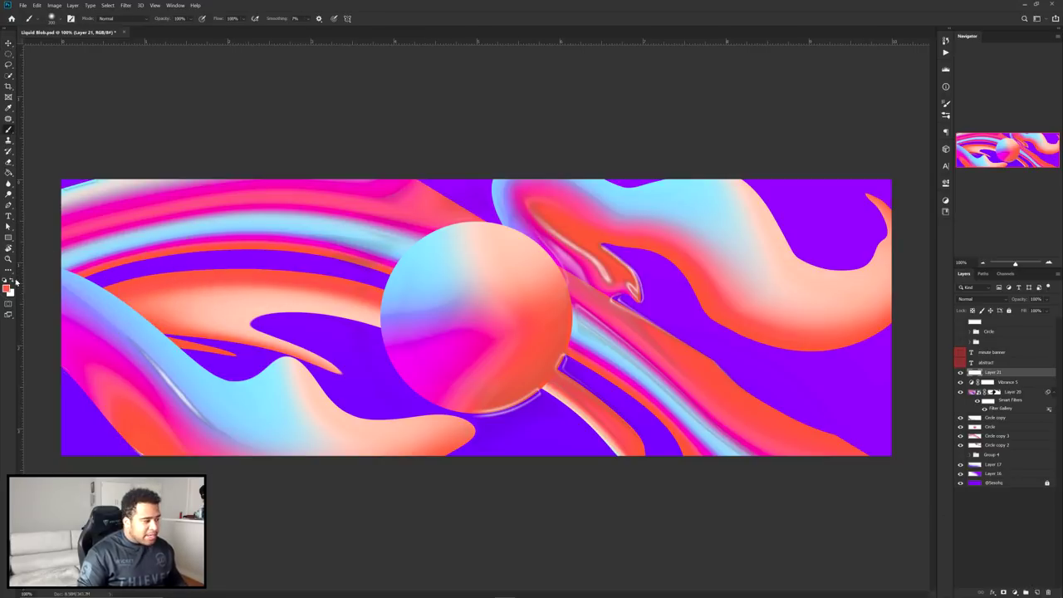
click(6, 287)
drag(650, 218, 646, 236)
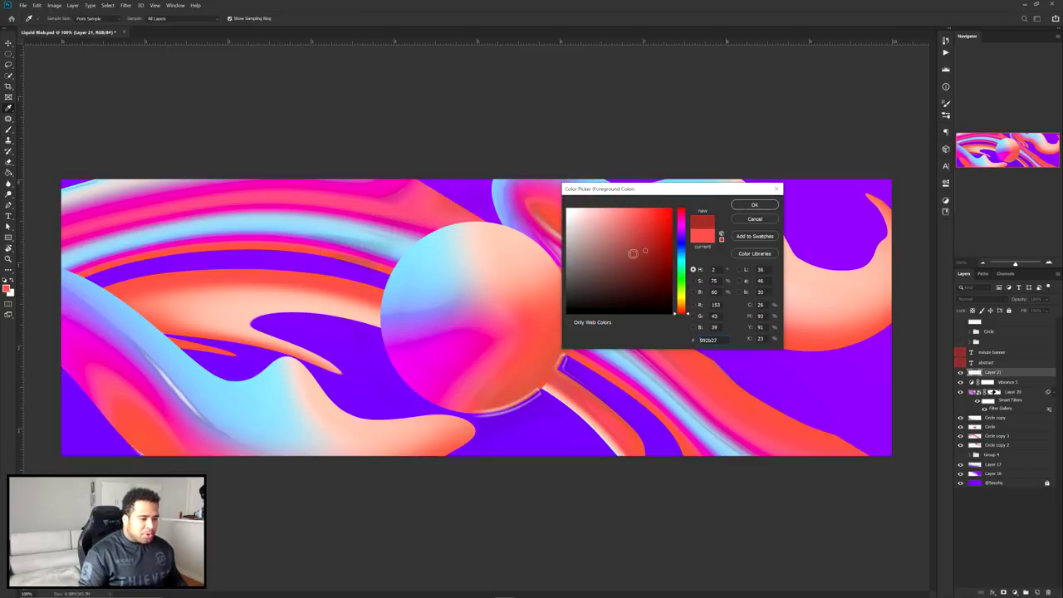
click(752, 205)
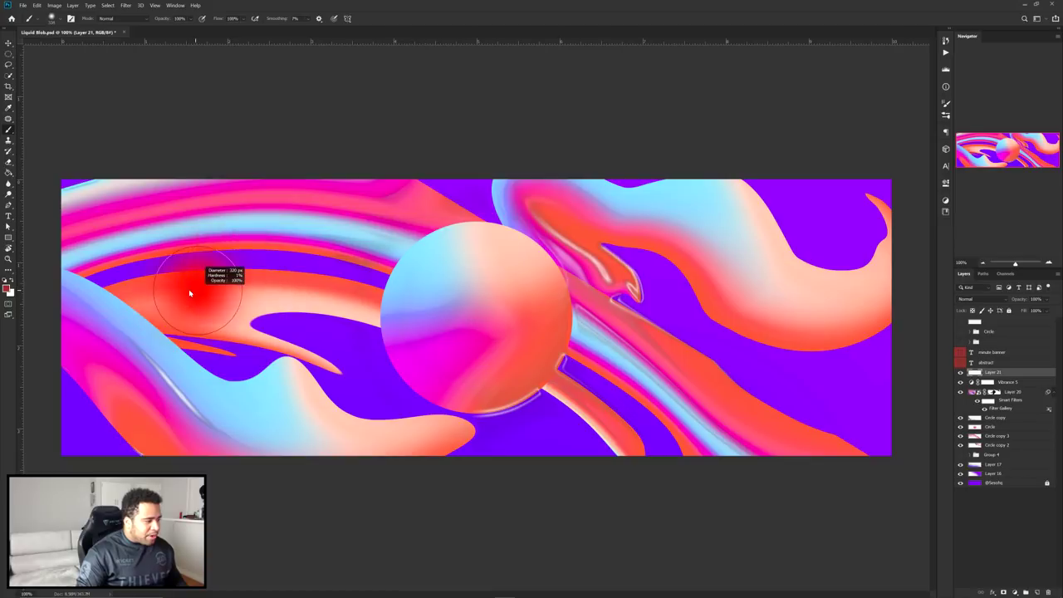
- Paint a soft dark red stroke along the left peach-orange streak and set the layer's blend mode to Linear Dodge (Add)
drag(147, 292, 342, 292)
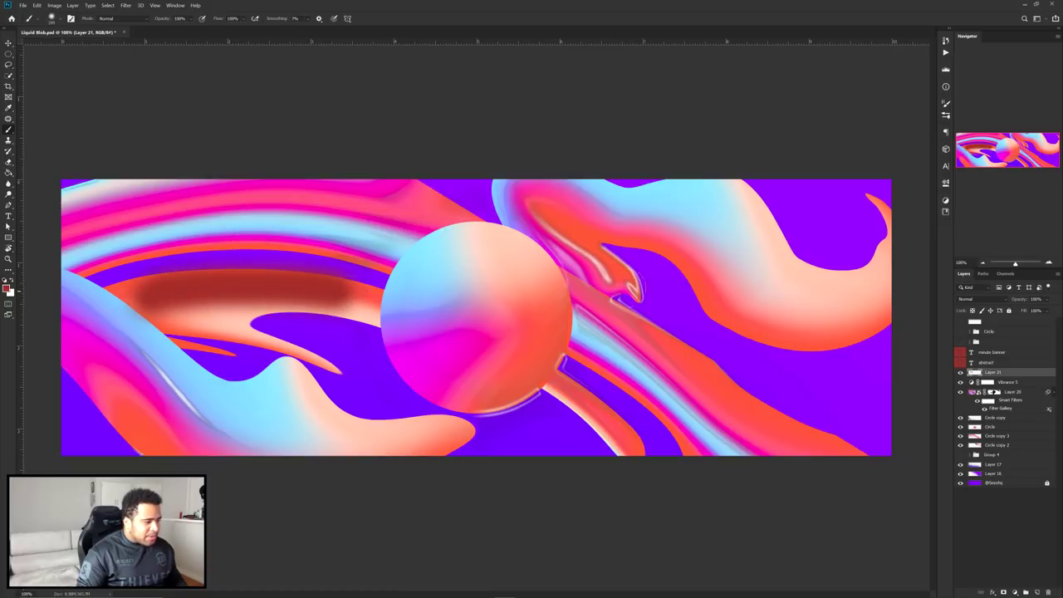
click(970, 299)
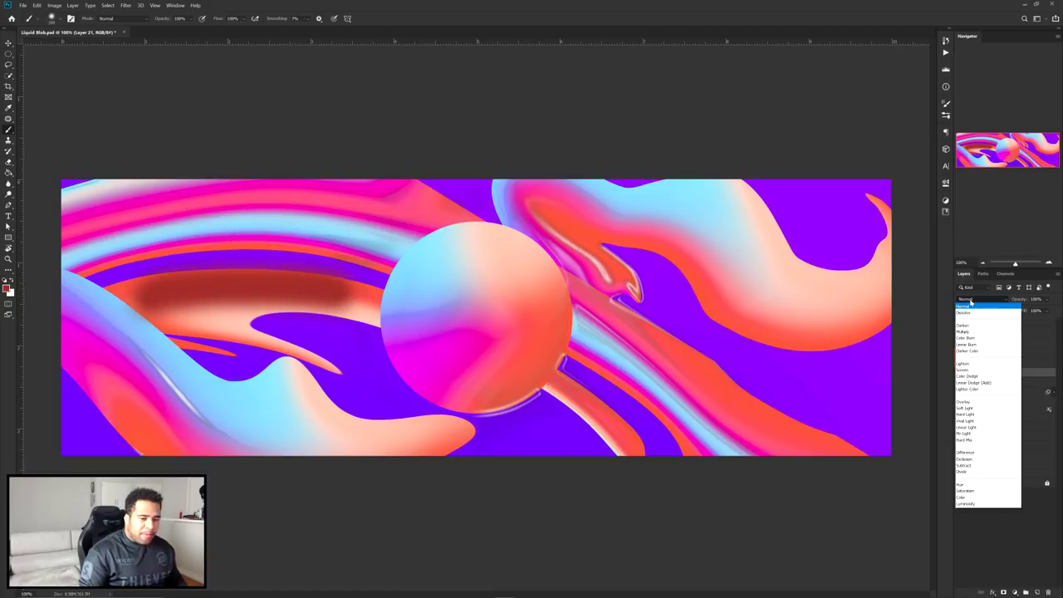
click(973, 382)
key(e)
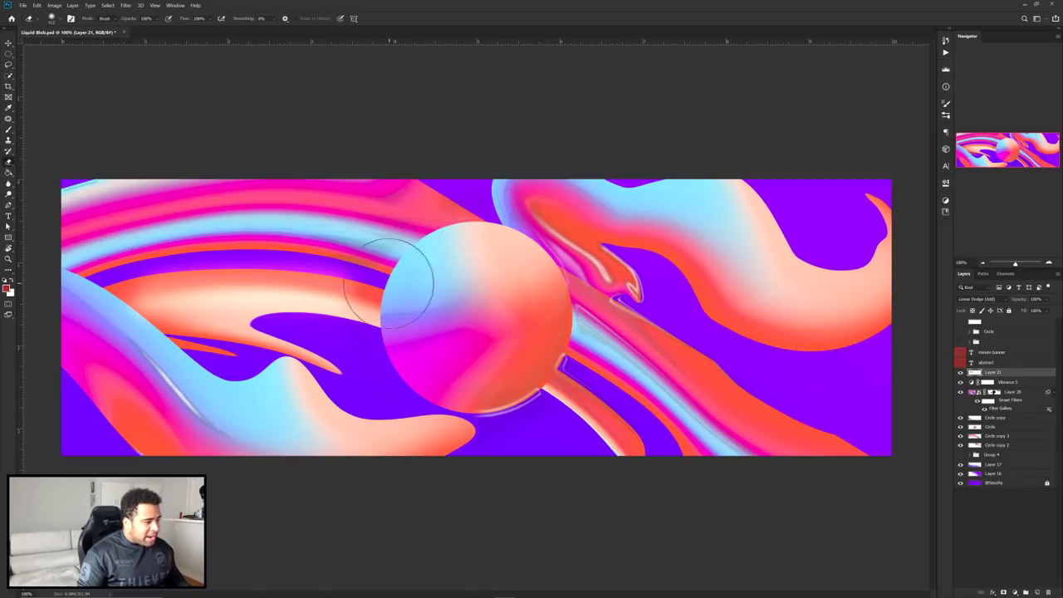
- Paint a soft red glow across the upper-right blob and erase the excess around it
key(b)
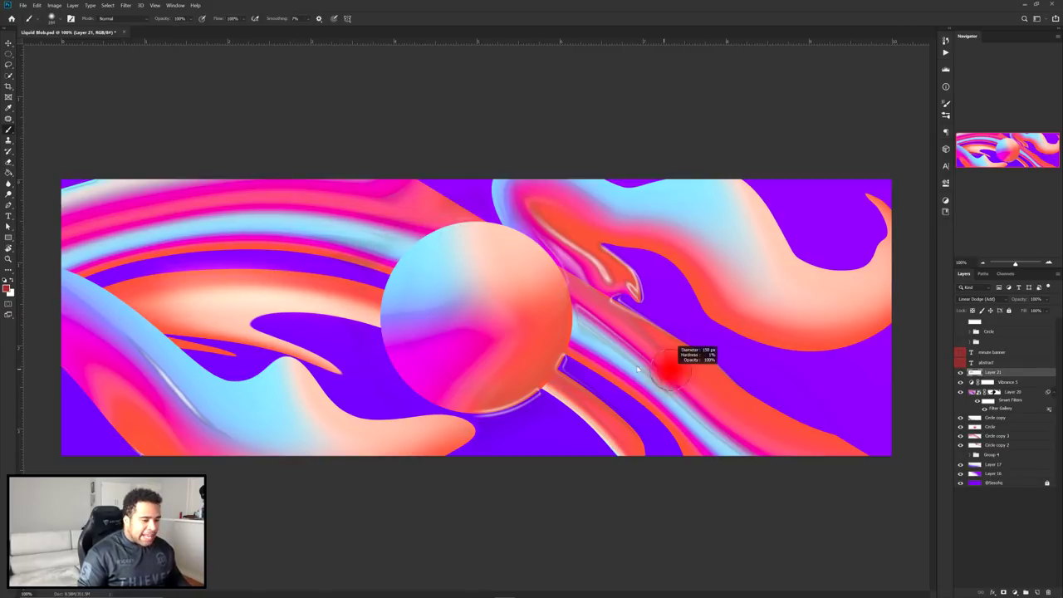
mouse_move(554, 213)
mouse_down()
mouse_move(585, 241)
mouse_move(646, 232)
mouse_move(778, 308)
mouse_up()
key(e)
click(569, 191)
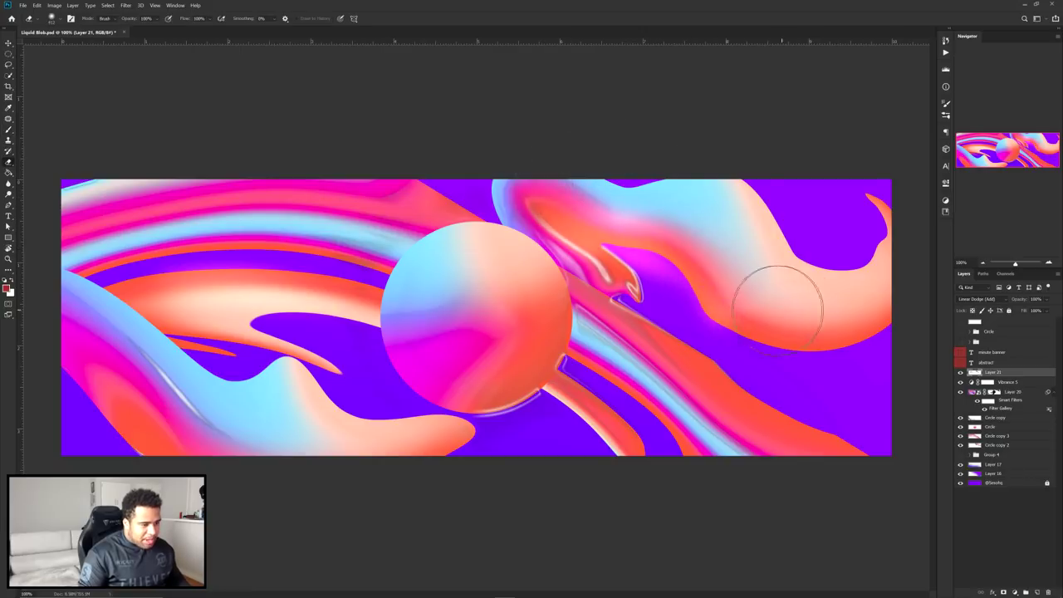
- Try red glow strokes on the lower-right streaks, undo the last stroke, and erase the spill along their upper edge
key(b)
drag(647, 374, 664, 368)
drag(719, 397, 810, 449)
key(ctrl+z)
key(e)
drag(716, 345, 745, 359)
key(v)
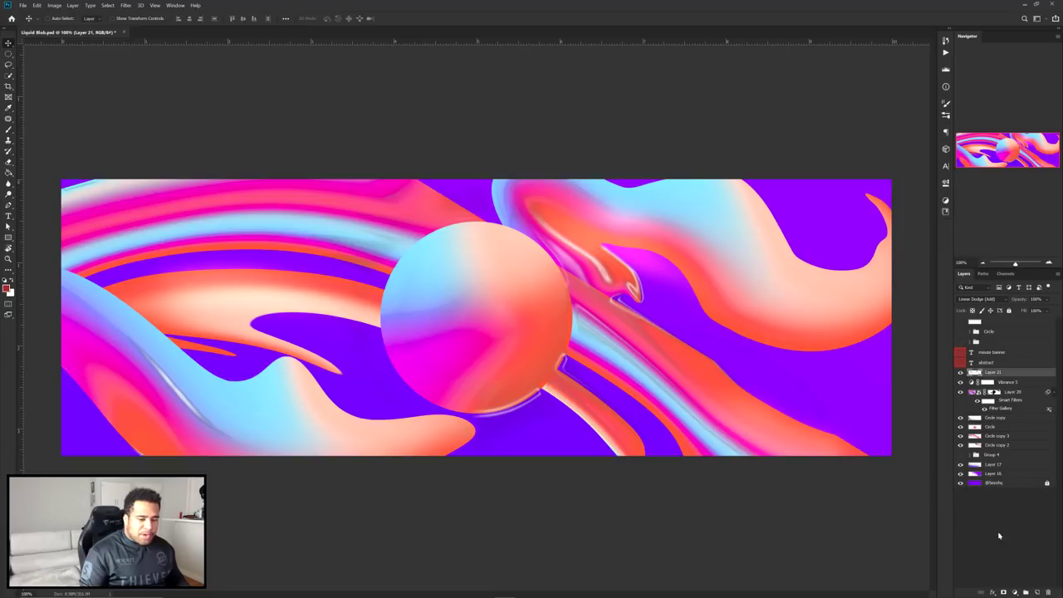
- Create another new layer and paint a soft dark blue stroke along the light blue streak left of the circle
click(1038, 592)
key(b)
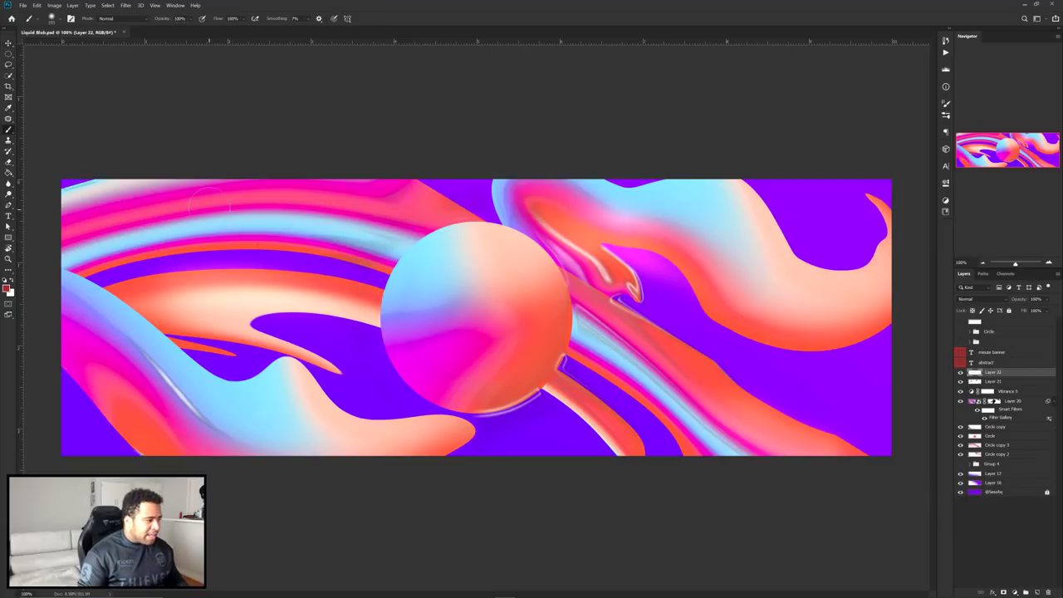
alt+click(339, 222)
alt+right_click(329, 225)
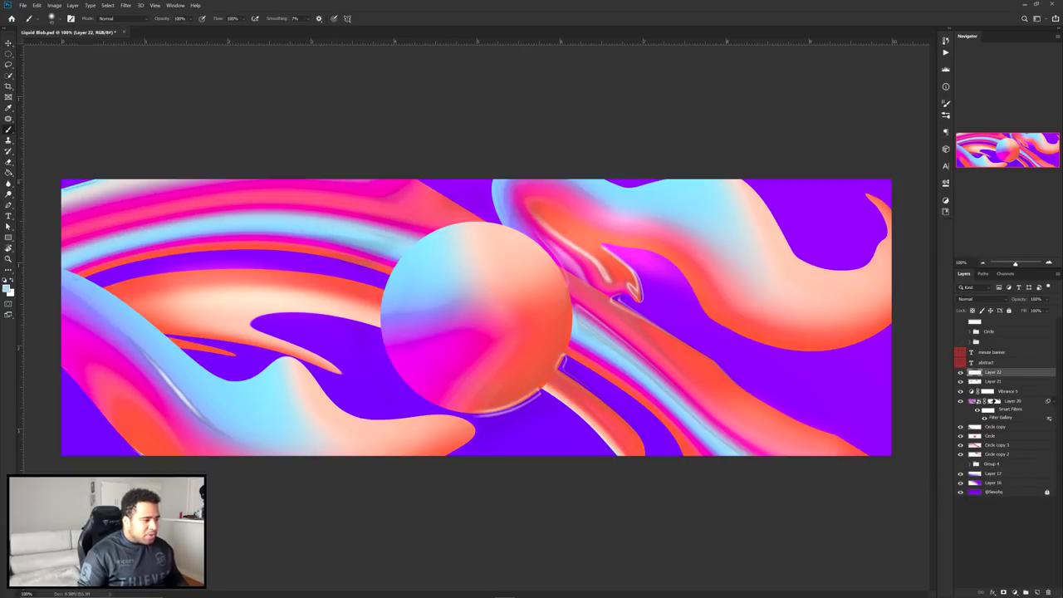
click(8, 287)
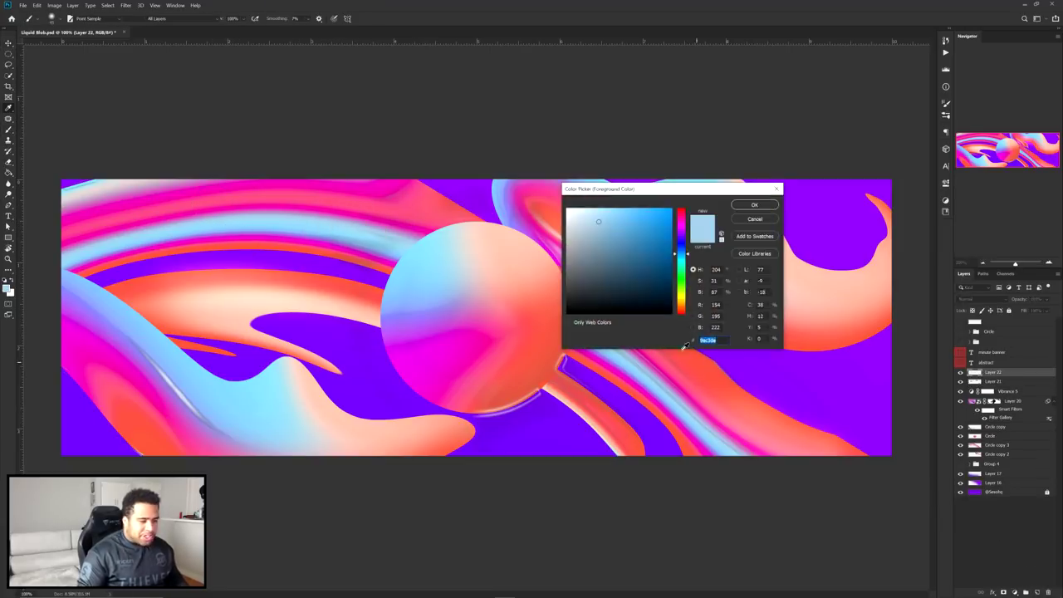
click(754, 206)
drag(254, 224, 402, 250)
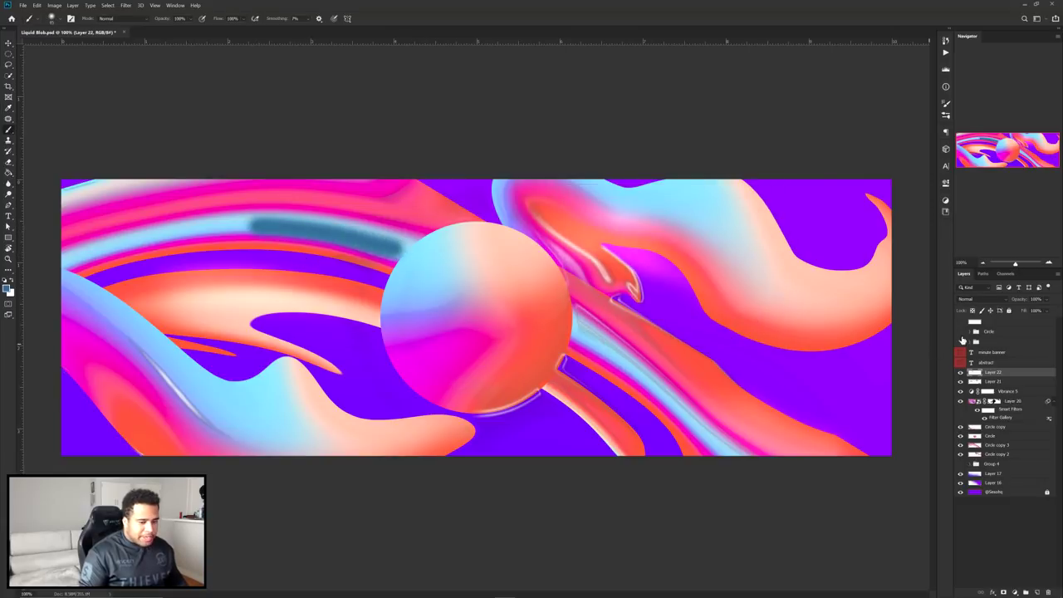
- Set the blue stroke layer's blend mode to Linear Dodge (Add) and paint a blue glow on the lower-left blob
click(978, 299)
click(985, 384)
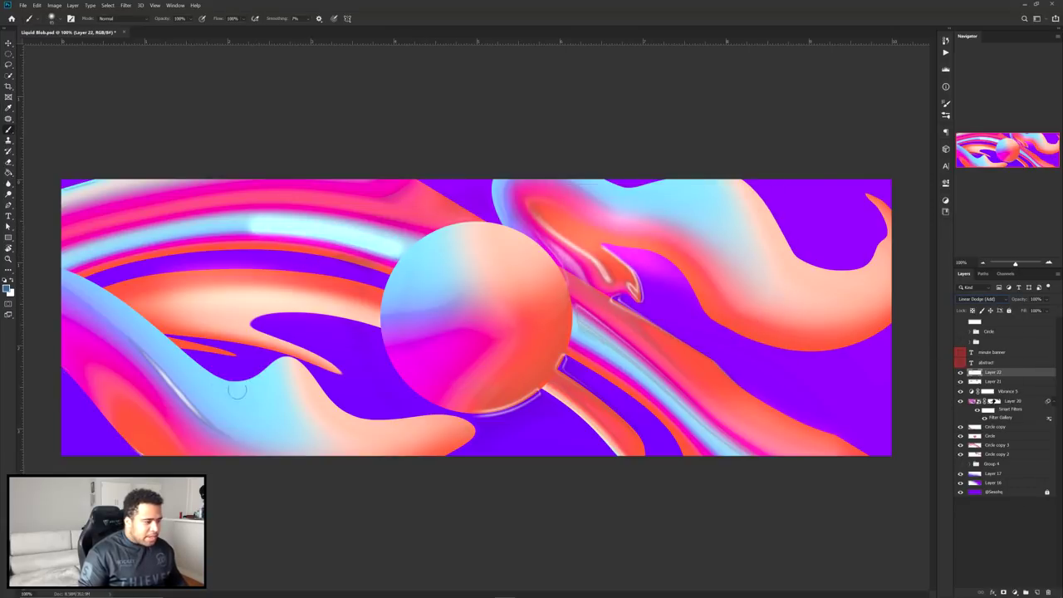
mouse_move(173, 375)
mouse_down()
mouse_move(256, 443)
mouse_move(222, 425)
mouse_move(196, 395)
mouse_move(287, 445)
mouse_move(208, 415)
mouse_up()
key(e)
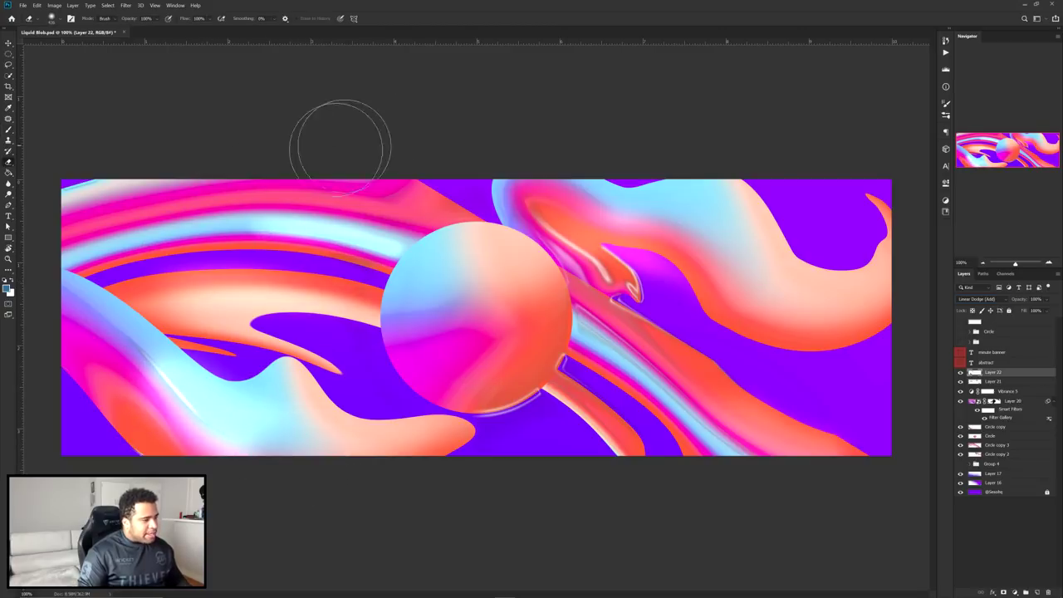
- Paint a soft blue glow across the light blue part of the upper-right blob and erase its excess
key(b)
drag(615, 206, 747, 229)
key(e)
drag(656, 214, 607, 208)
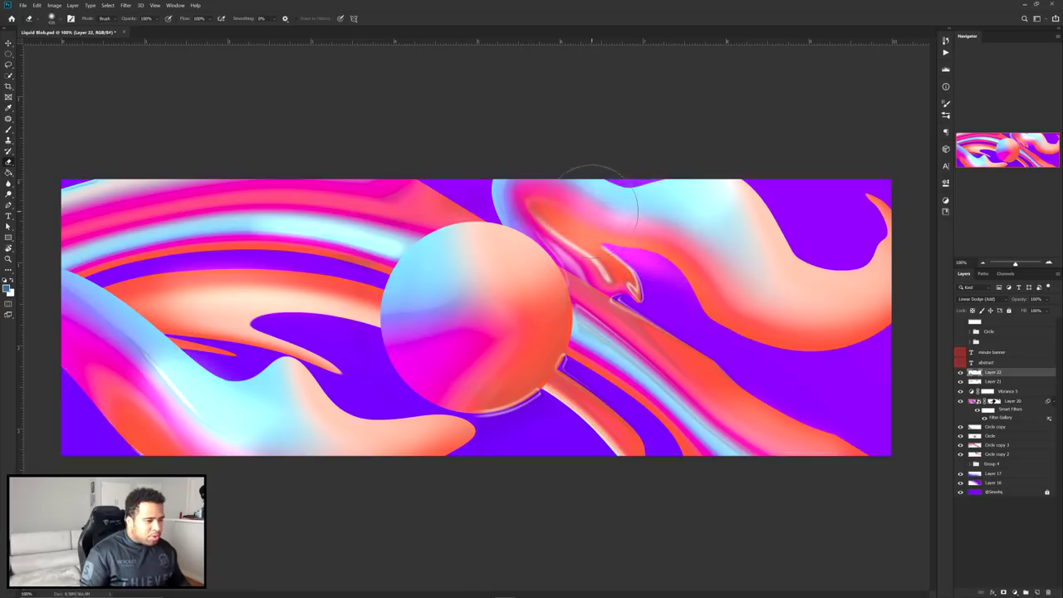
key(v)
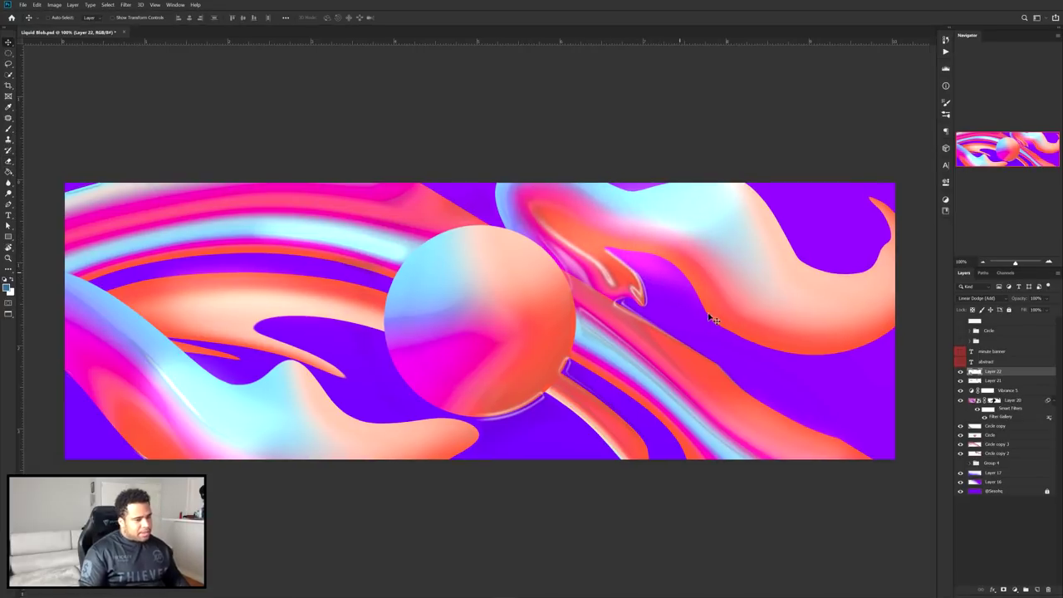
- Show the "abstract" and "minute banner" text layers and preview the banner in the full-screen modes
drag(739, 327, 737, 275)
key(f)
key(f)
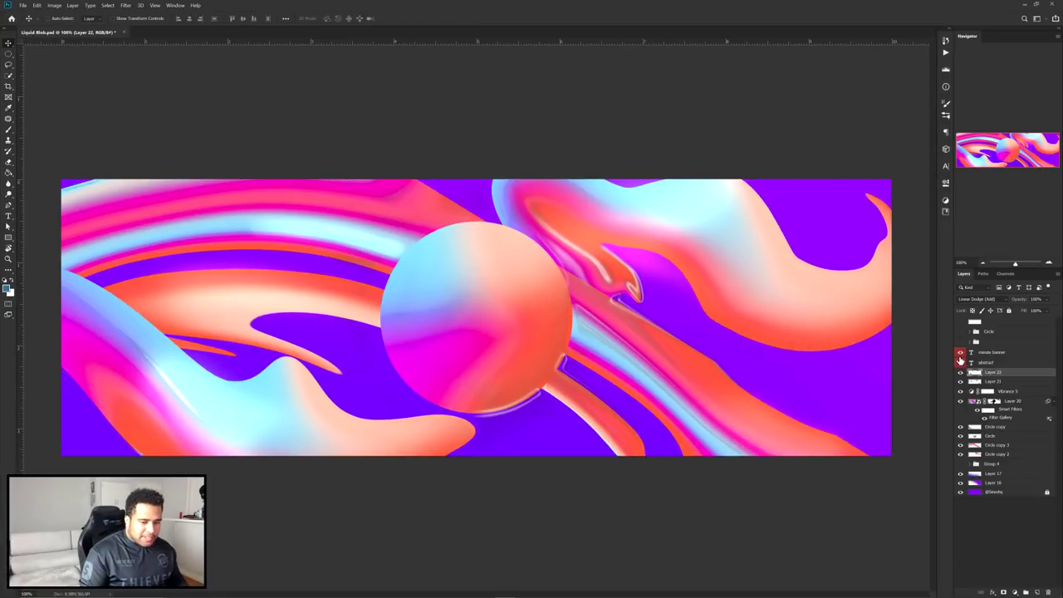
click(960, 361)
drag(633, 318, 844, 300)
key(f)
key(f)
key(f)
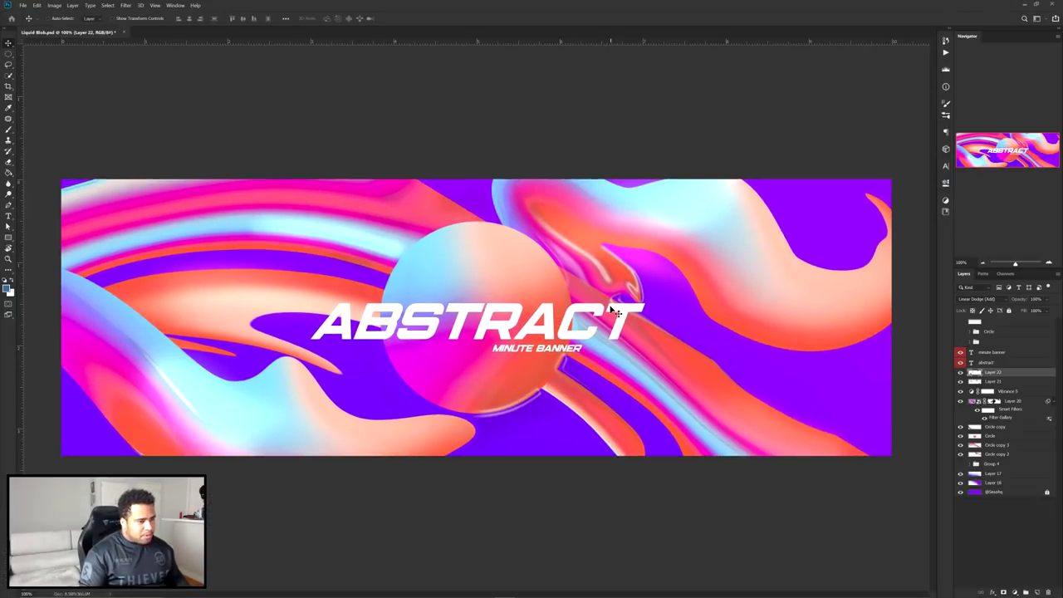
- Select the ABSTRACT and MINUTE BANNER texts together and nudge both slightly upward
ctrl+click(593, 316)
ctrl+shift+click(571, 348)
key(Up)
key(Up)
key(Up)
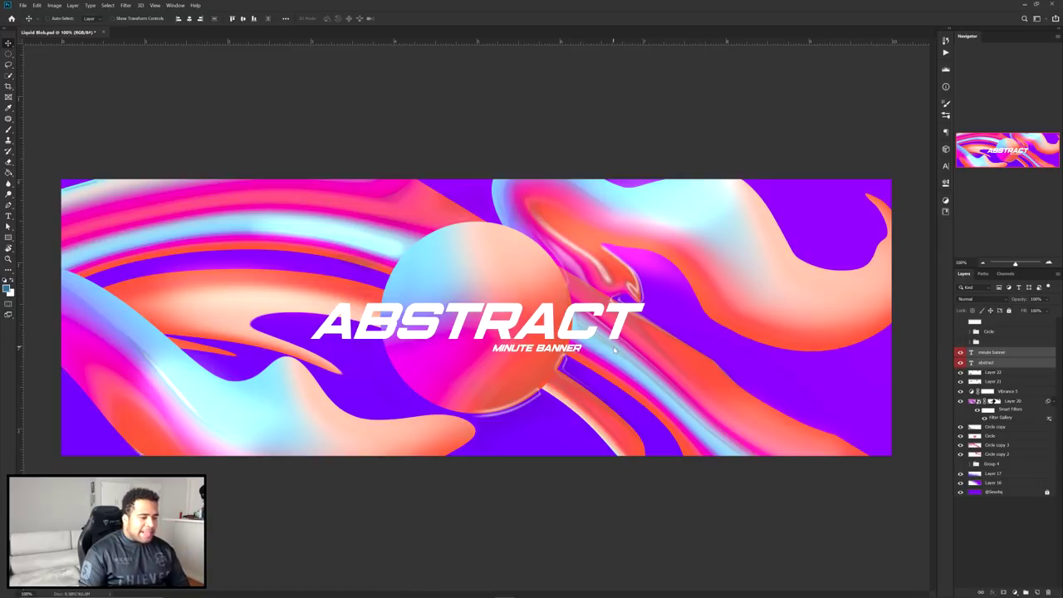
key(Up)
key(Up)
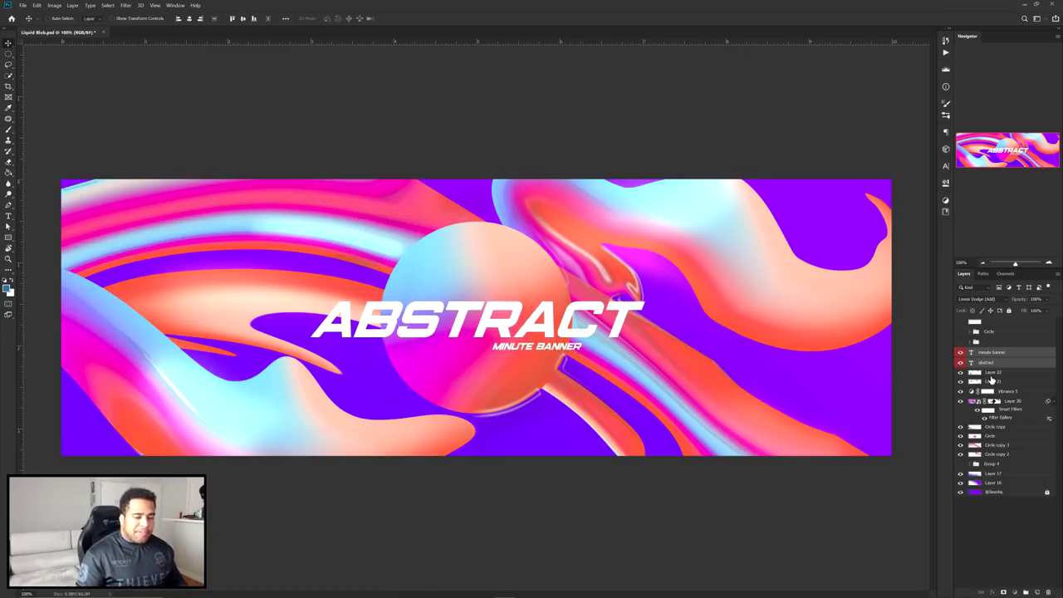
- Hide both title text layers and stamp all visible artwork into a new merged layer above Layer 22
click(992, 374)
drag(960, 362, 960, 352)
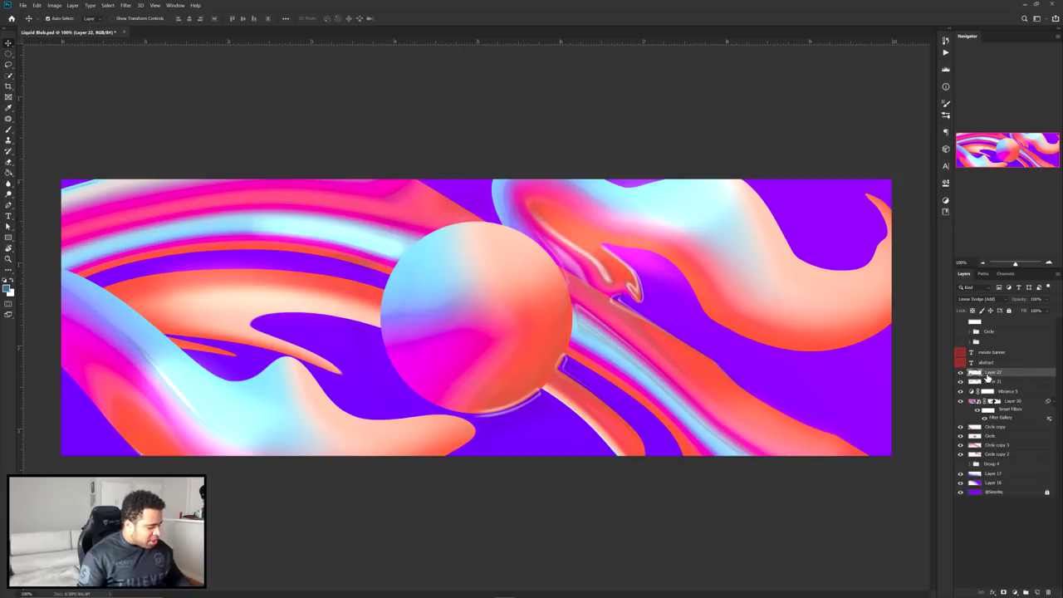
key(ctrl+shift+alt+e)
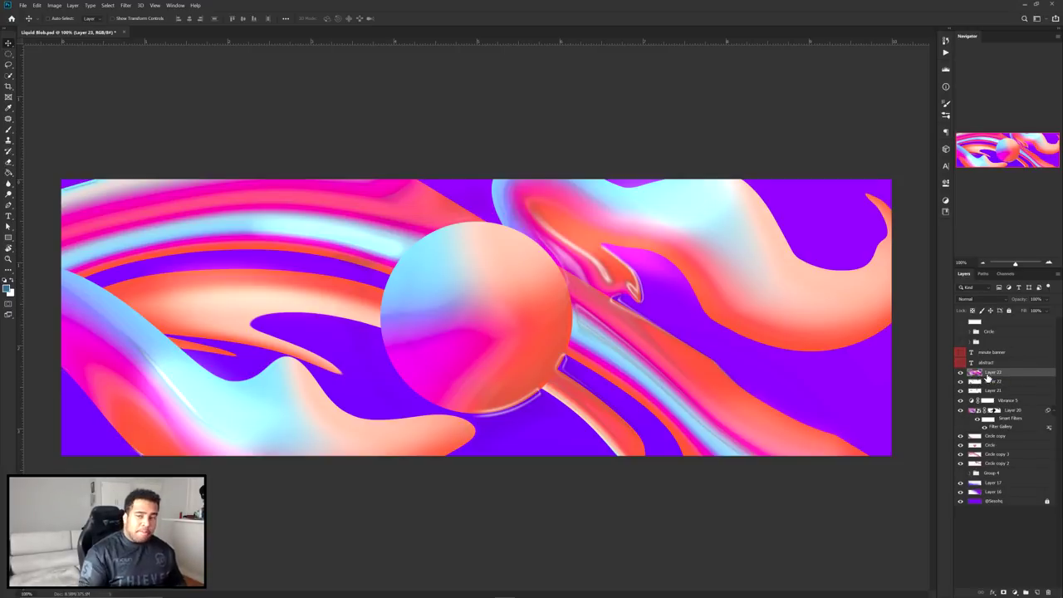
drag(545, 273, 474, 247)
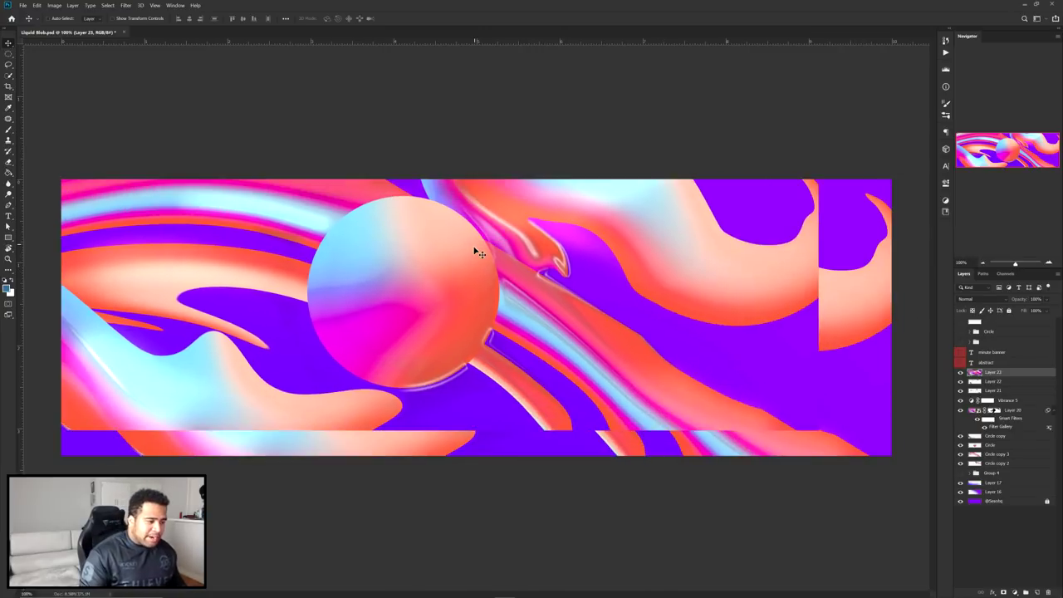
key(ctrl+z)
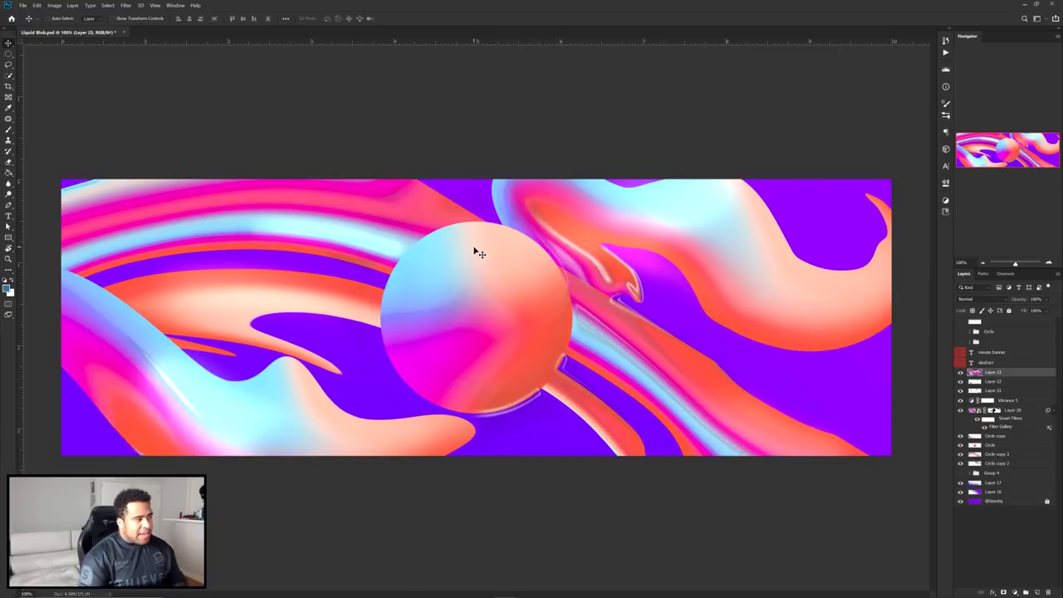
- Apply a Gaussian Blur with a 1.5 pixel radius to the merged layer and hide it with a black layer mask
click(129, 5)
mouse_move(141, 92)
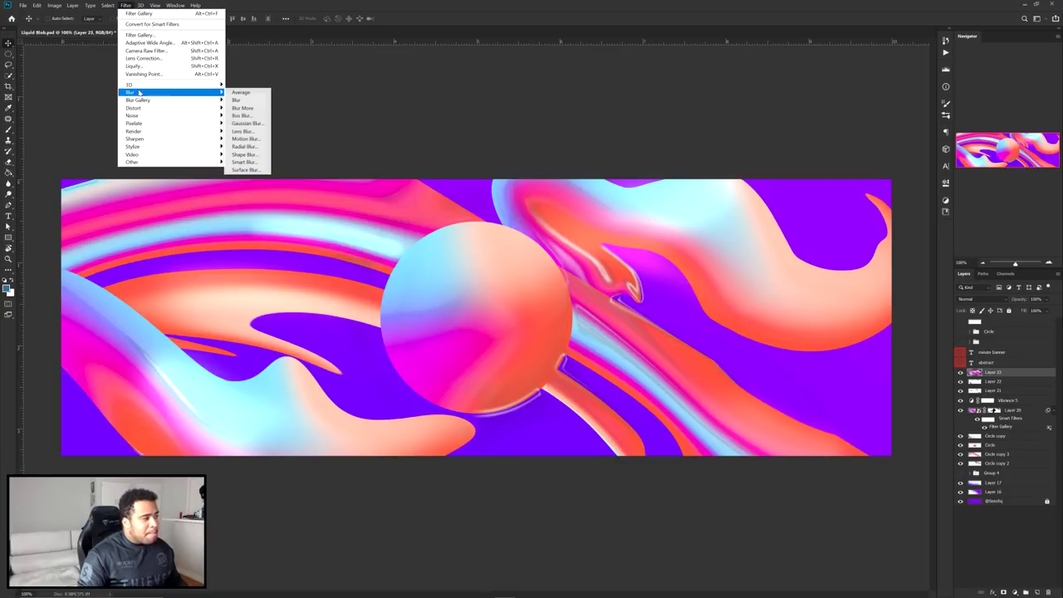
click(260, 123)
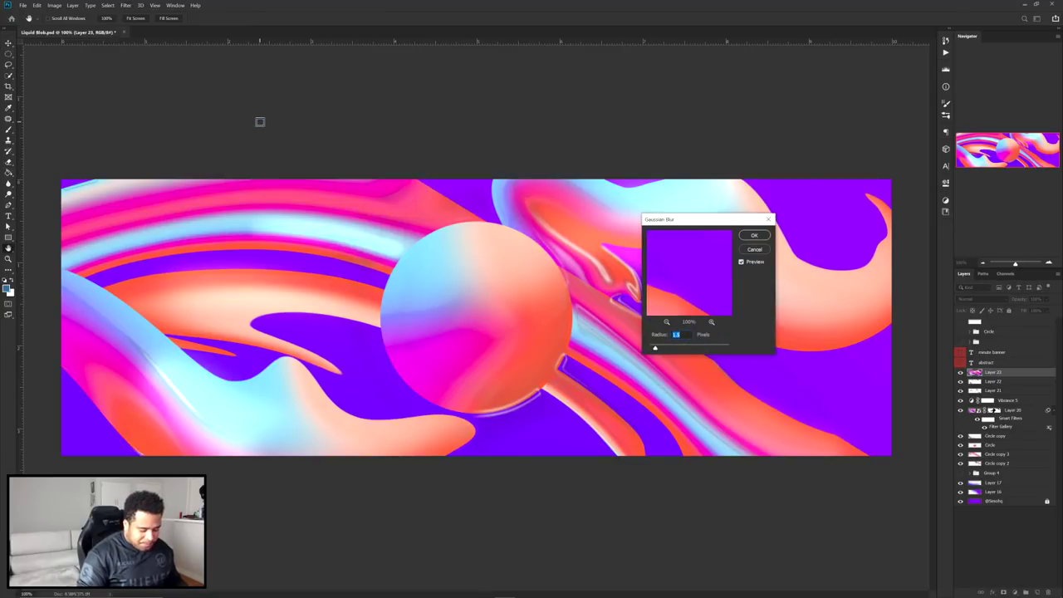
key(Return)
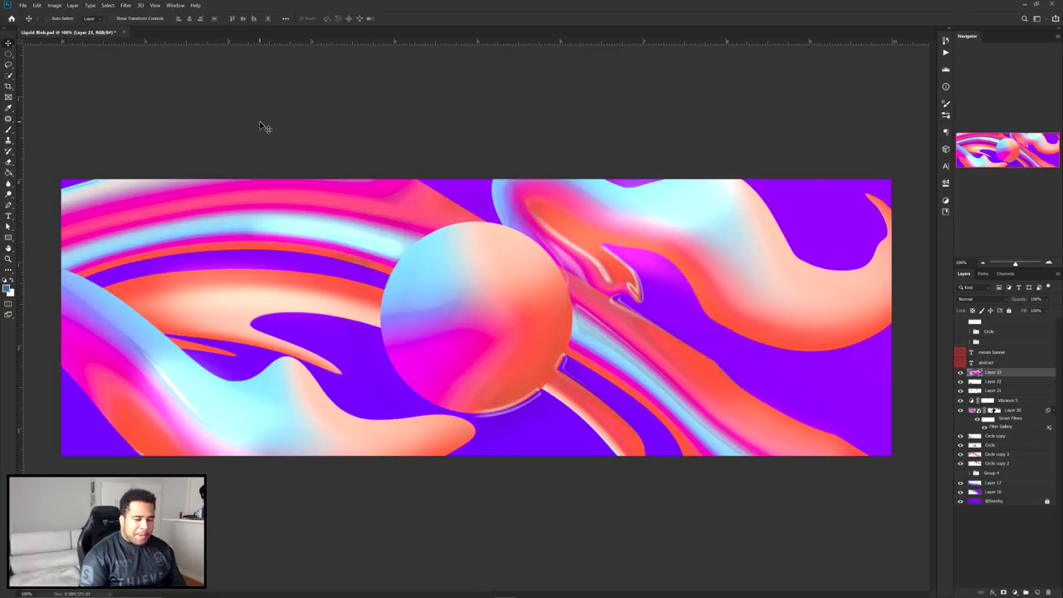
click(1003, 593)
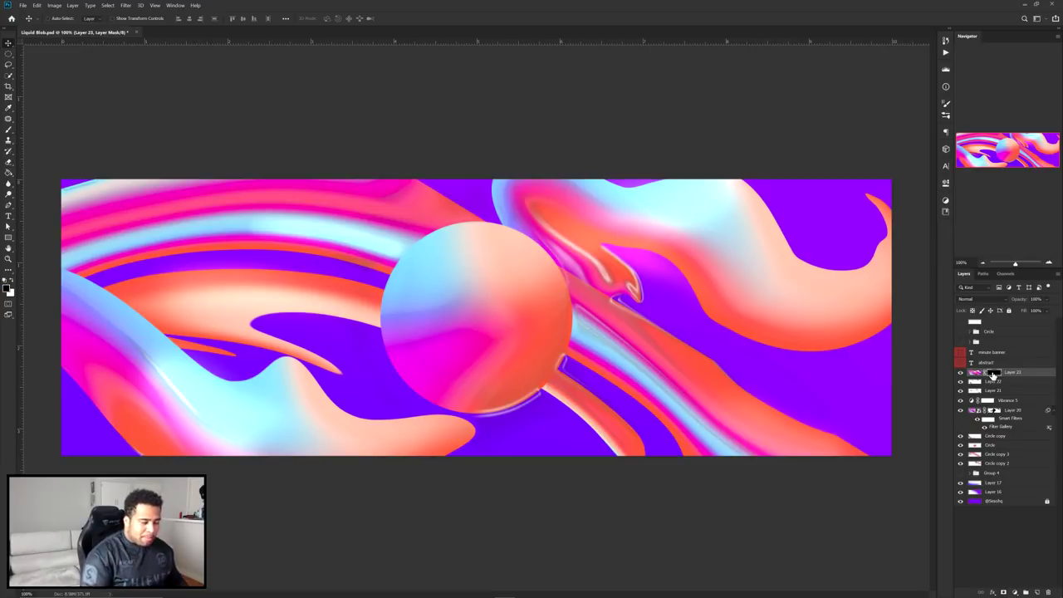
- Paint white on the blurred layer's mask along the edges of the left streaks to soften them
key(b)
scroll(253, 266, up, 2)
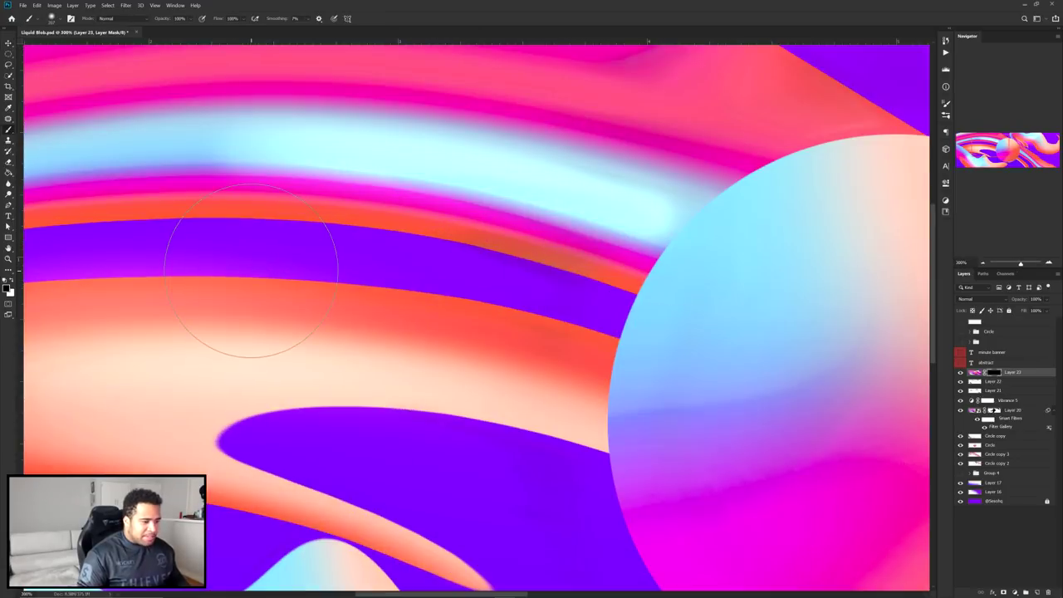
drag(251, 269, 507, 276)
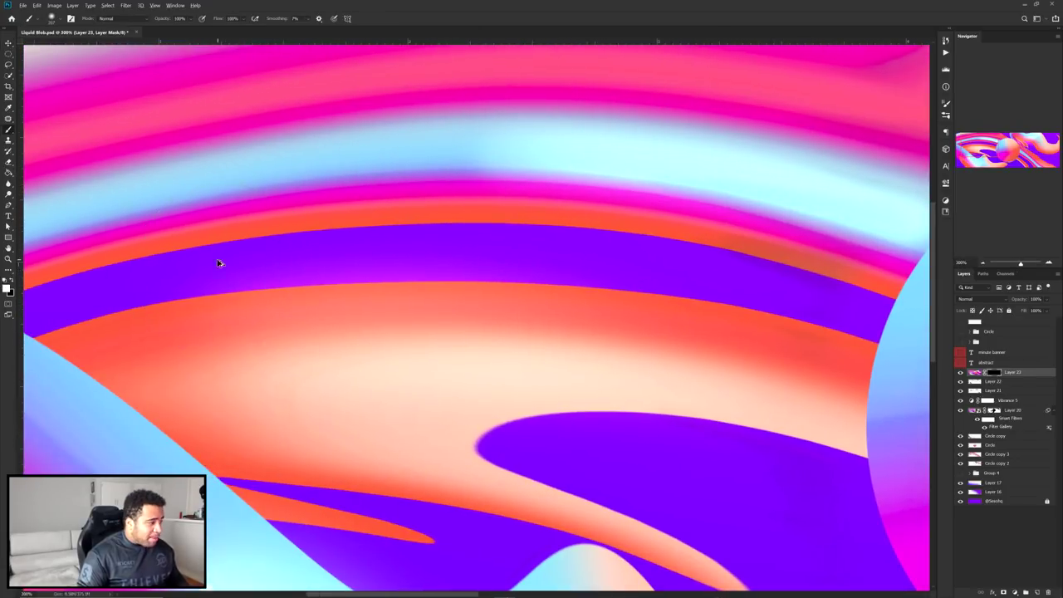
mouse_move(218, 261)
mouse_down()
mouse_move(368, 299)
mouse_move(380, 261)
mouse_up()
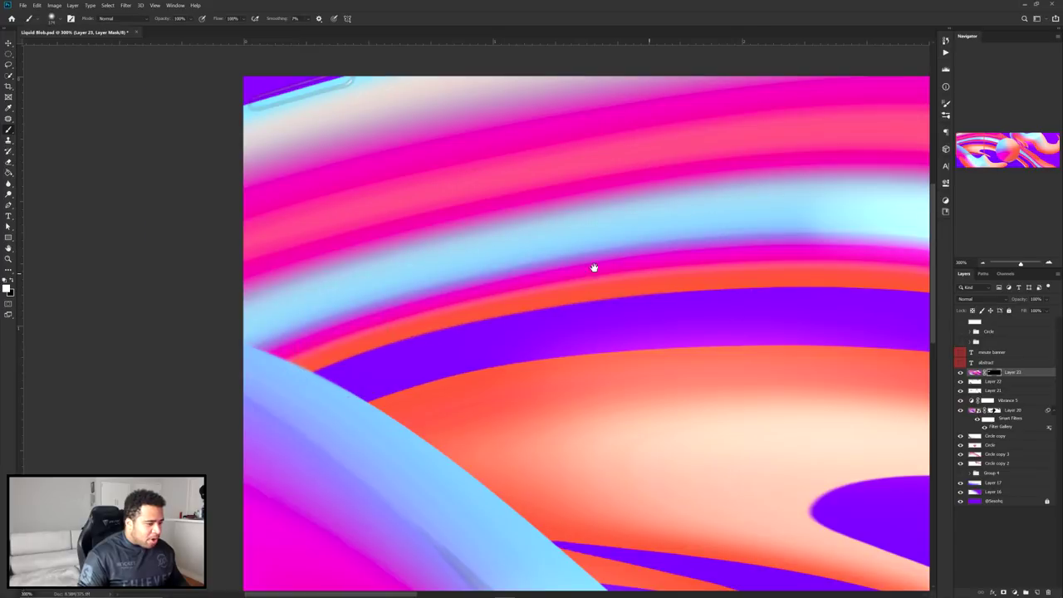
drag(593, 268, 365, 238)
drag(704, 386, 521, 279)
drag(565, 371, 548, 228)
key(ctrl+1)
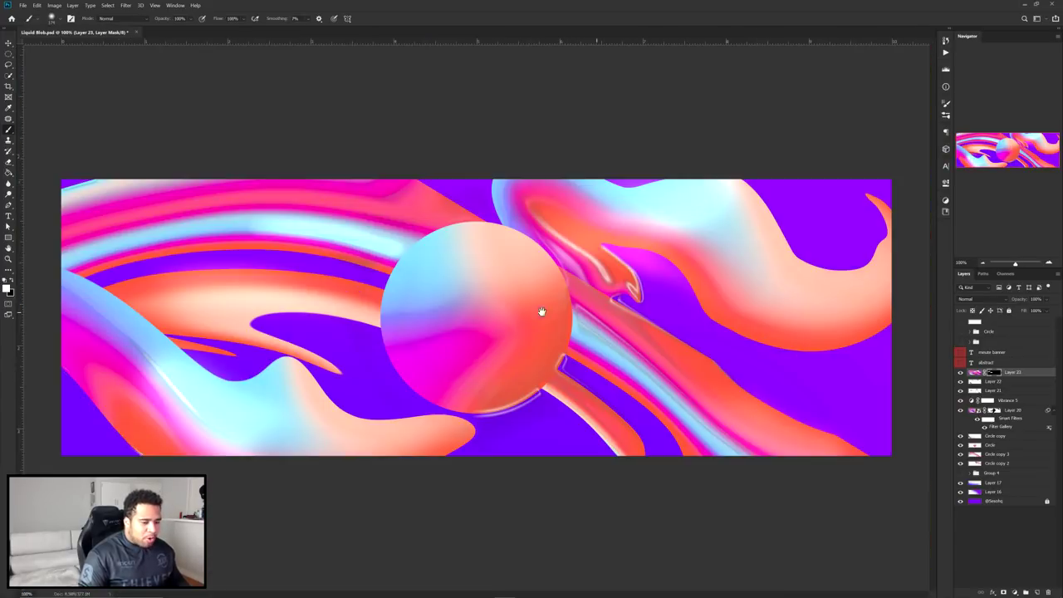
- Reveal the blur on the mask along the circle's lower edge and the lower-right streaks
scroll(544, 411, up, 3)
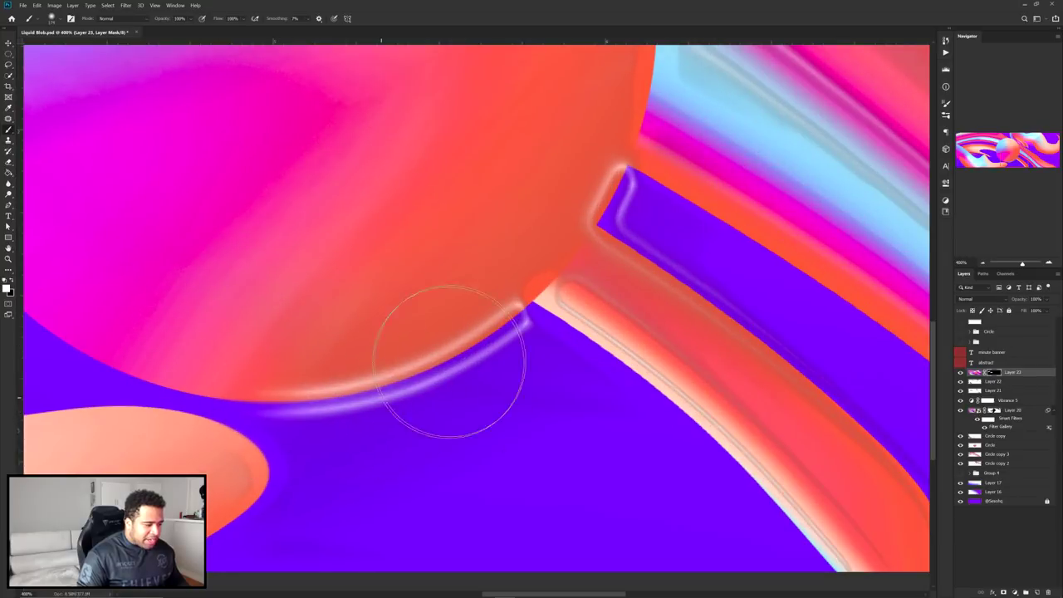
drag(581, 371, 422, 308)
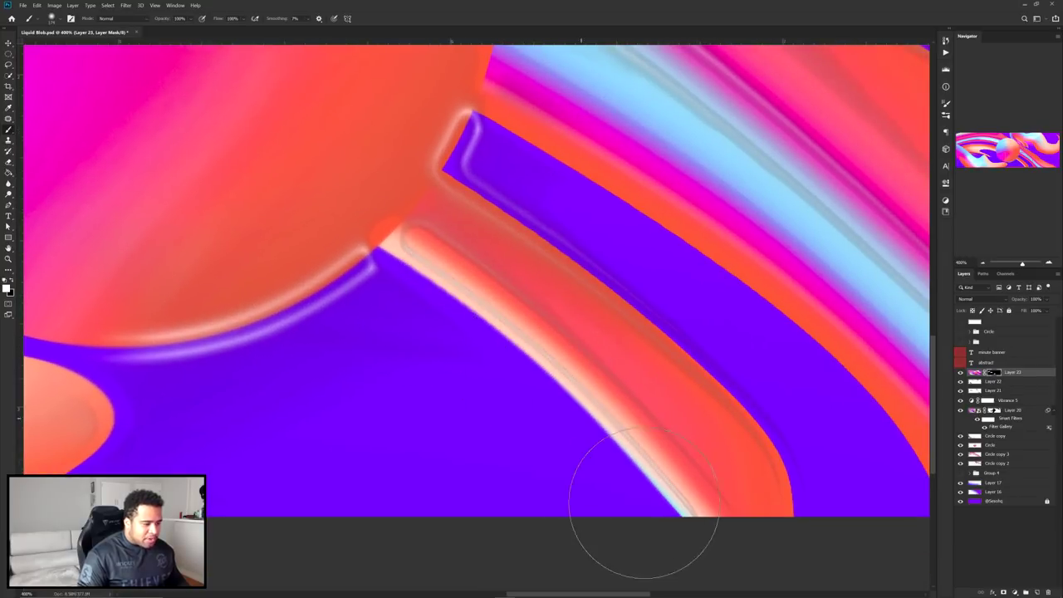
drag(608, 386, 362, 457)
scroll(532, 316, down, 5)
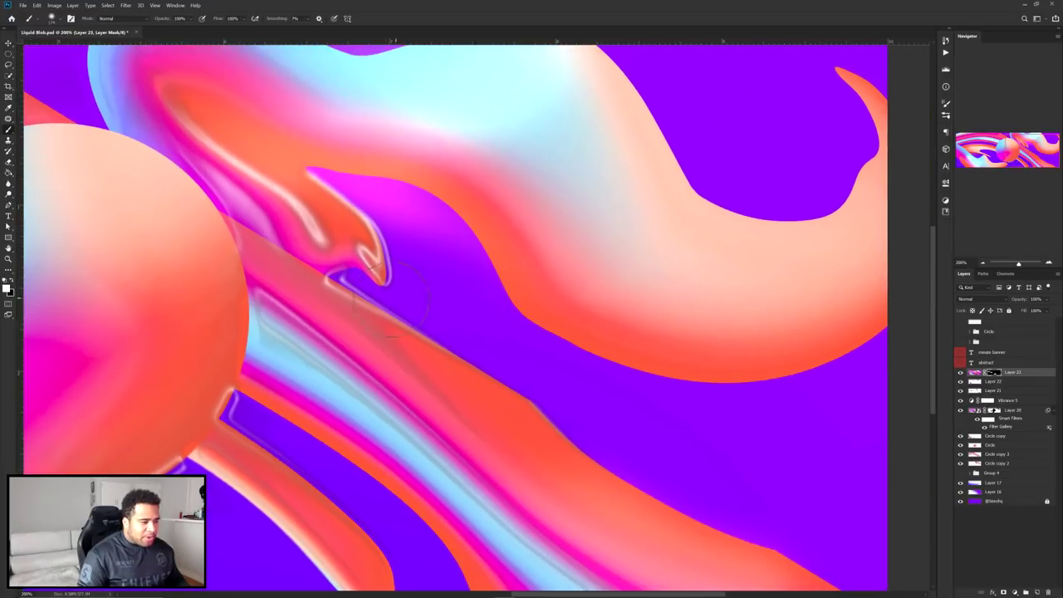
drag(636, 337, 675, 498)
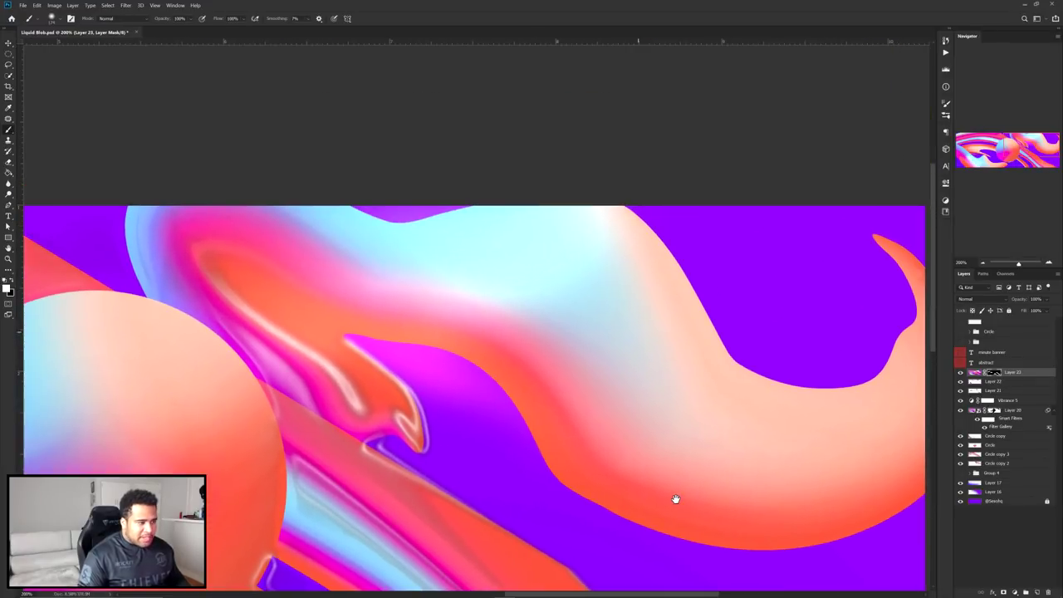
- Resize the brush and paint the blur mask along the upper-right blob's edges and the streaks around the circle
alt+right_click(621, 322)
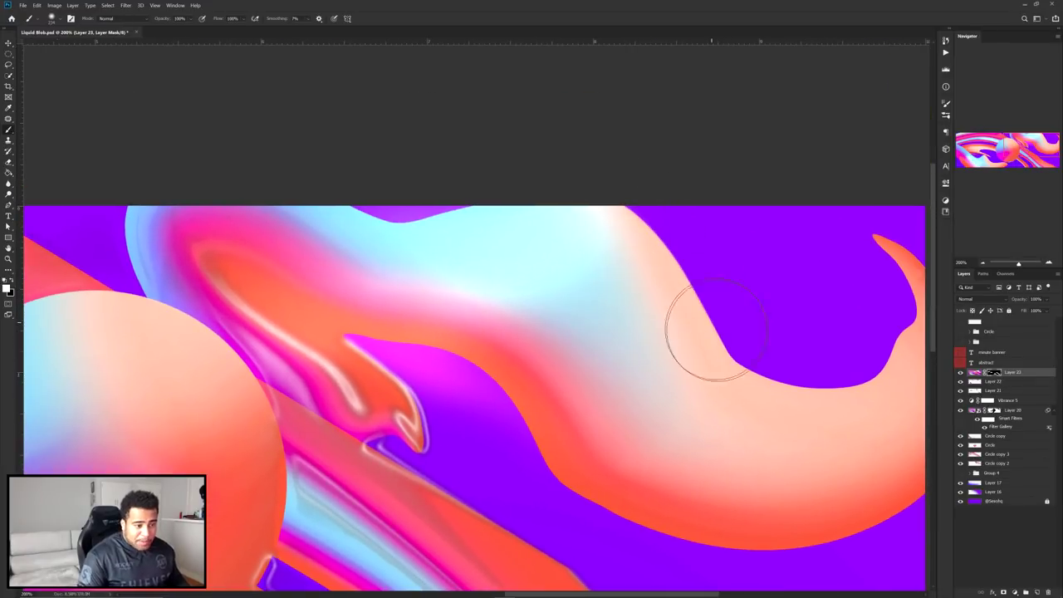
mouse_move(404, 304)
mouse_down()
mouse_move(543, 346)
mouse_move(701, 330)
mouse_up()
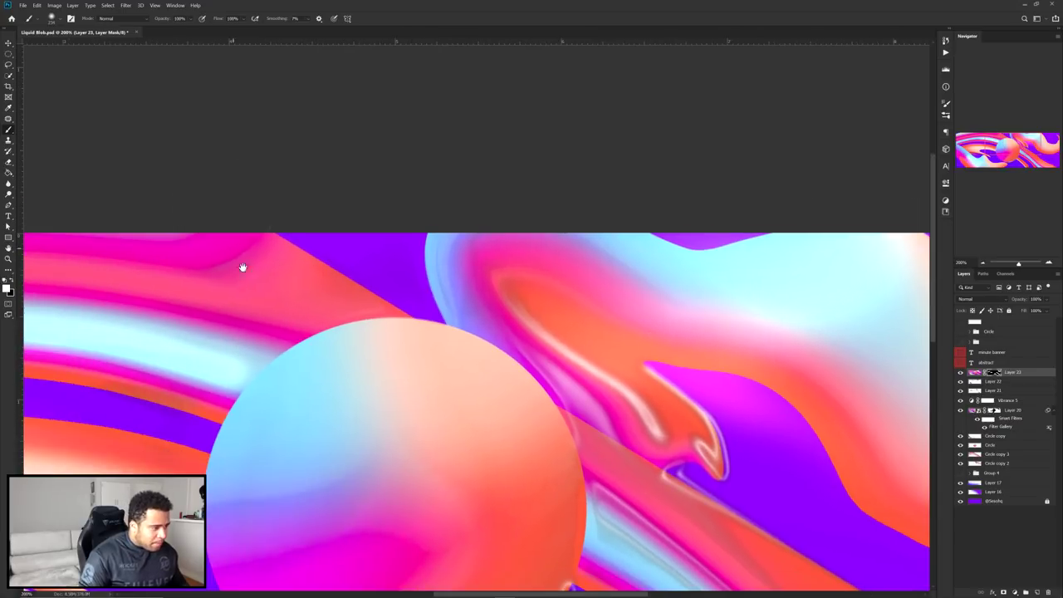
drag(243, 268, 507, 202)
alt+right_click(471, 335)
scroll(338, 359, down, 2)
key(ctrl+plus)
key(ctrl+plus)
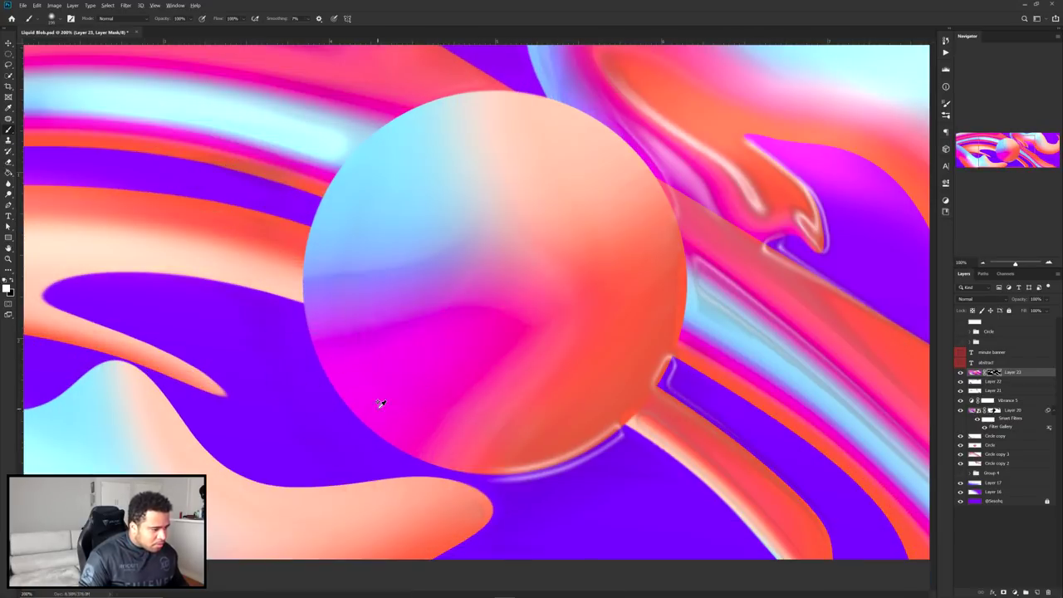
key(ctrl+minus)
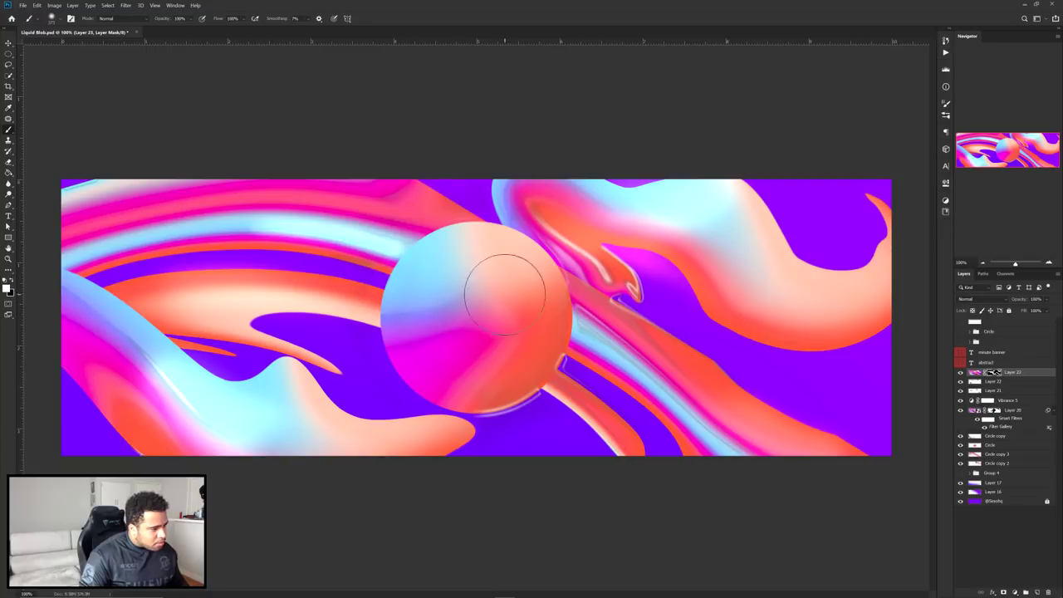
- Show both title text layers again and toggle the hidden groups above them to compare with the earlier banner design
key(v)
drag(960, 362, 960, 352)
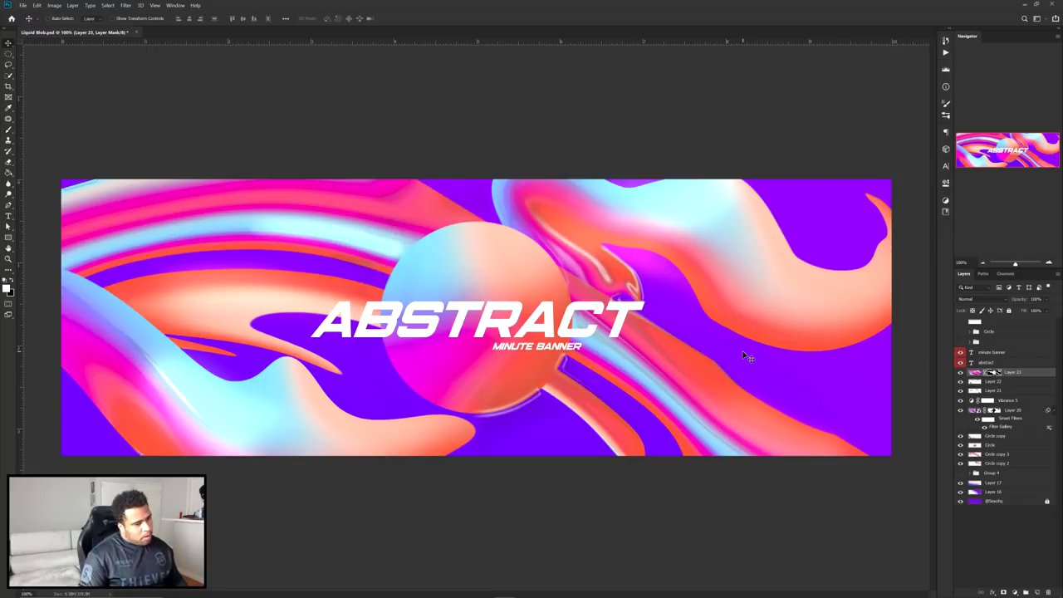
click(960, 332)
click(960, 331)
click(960, 341)
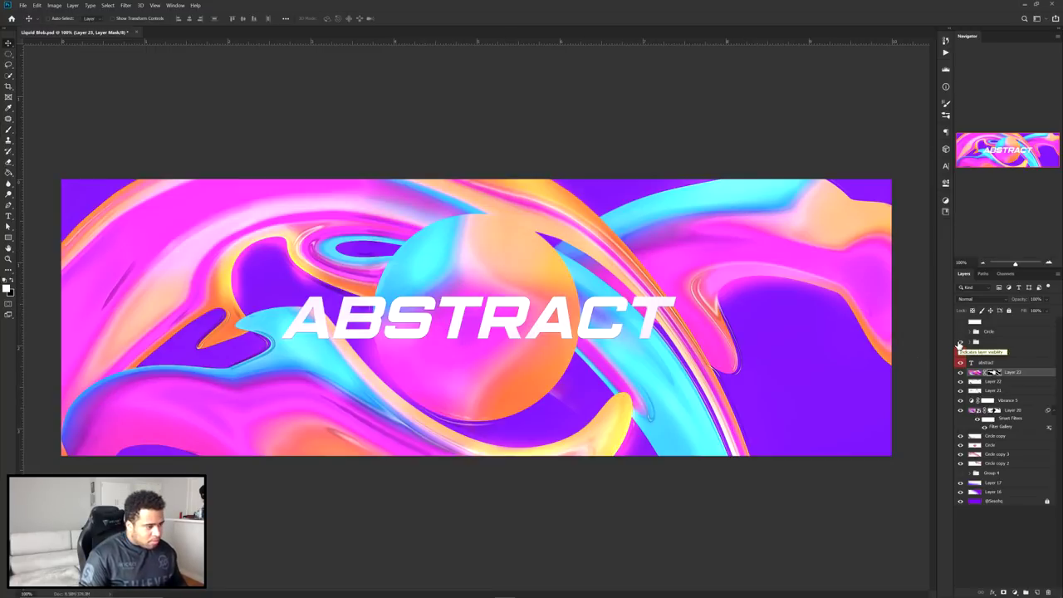
click(959, 343)
- Add a Vibrance adjustment layer above the "minute banner" text, lowering vibrance to about -19 and raising saturation to about +21
click(990, 356)
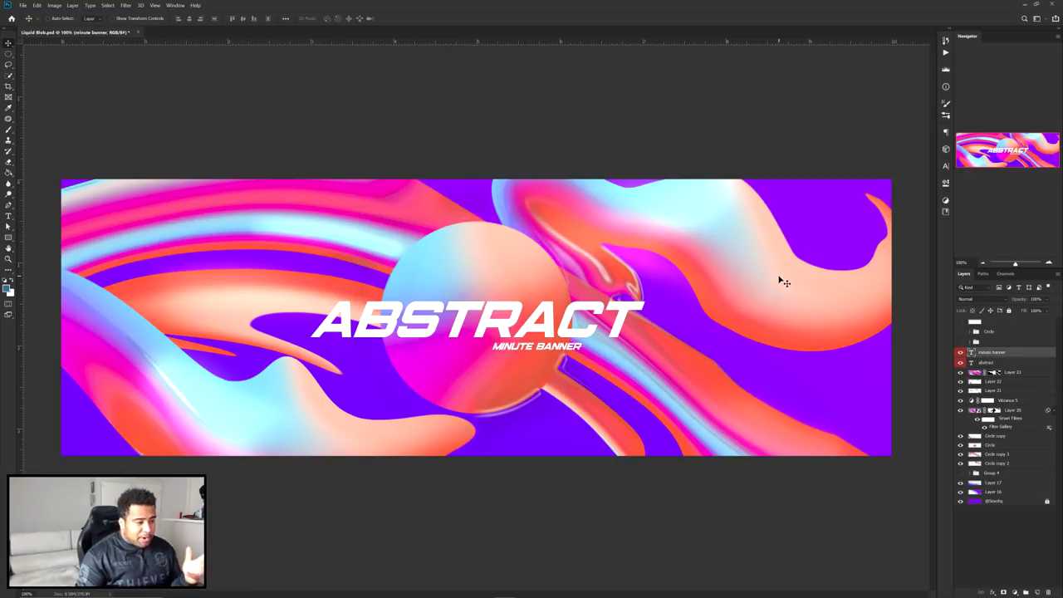
click(1015, 591)
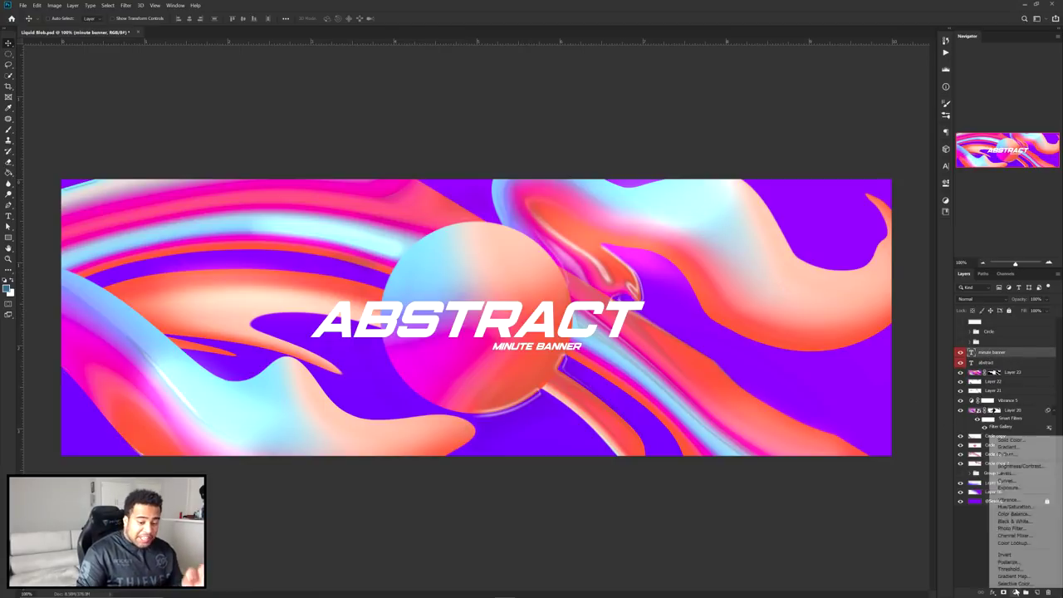
click(1013, 502)
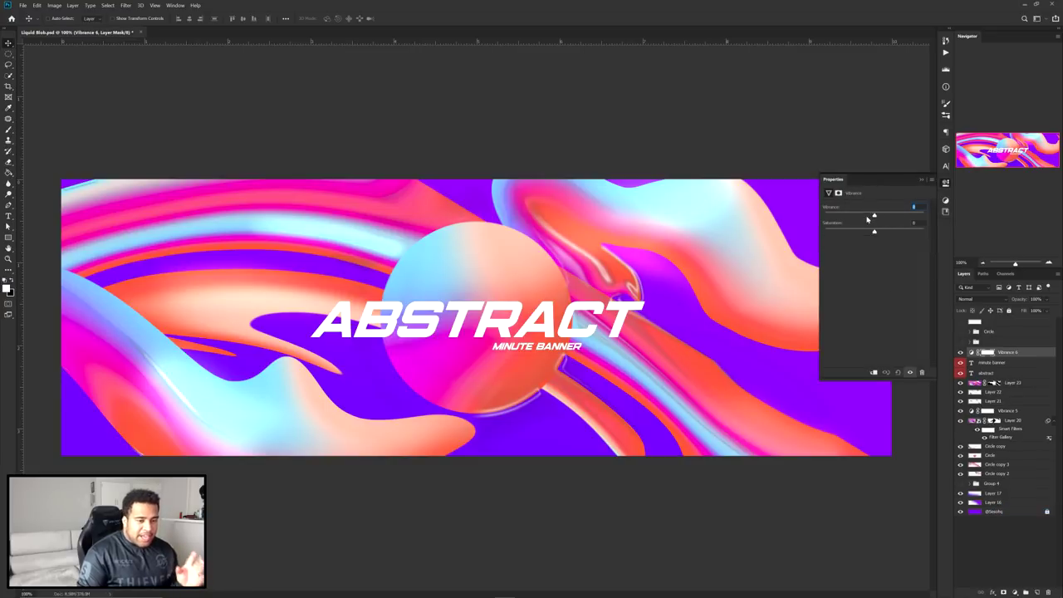
drag(872, 216, 864, 216)
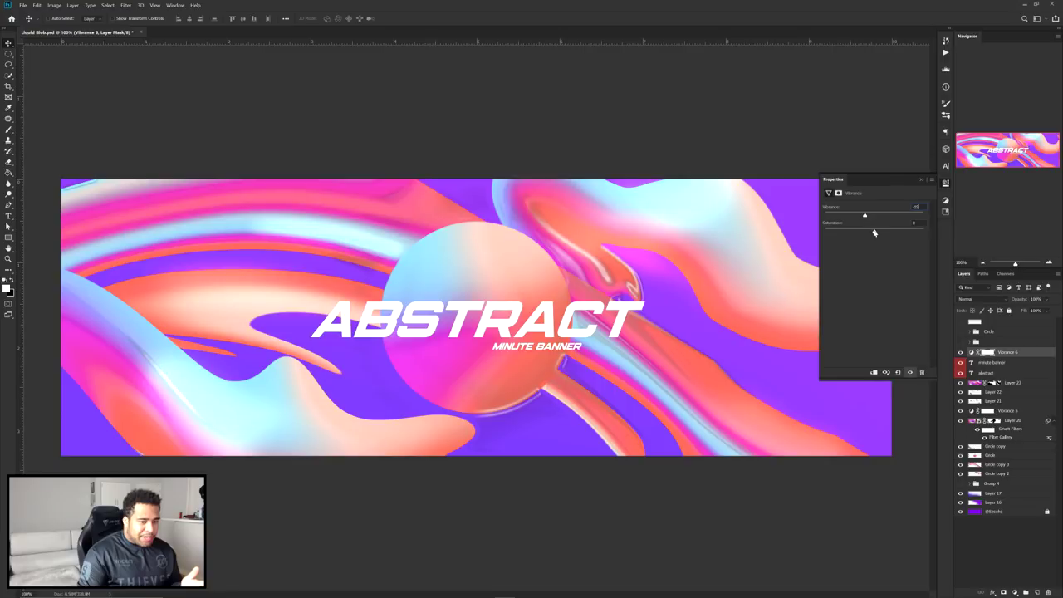
drag(874, 232, 883, 237)
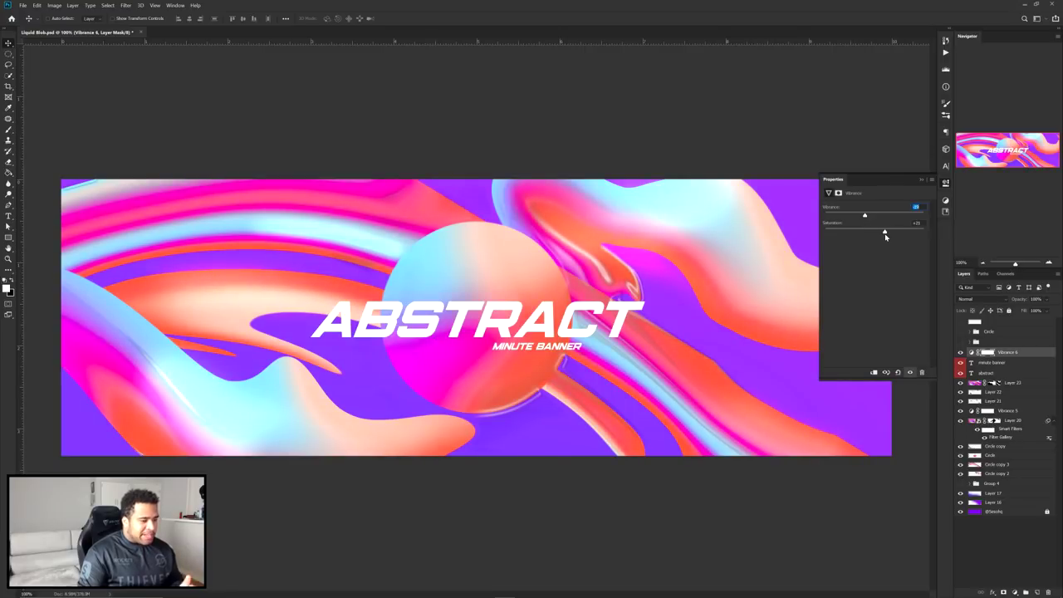
- Lower the top Vibrance adjustment's vibrance to about -25 and toggle that layer off and on to compare the banner's grading
drag(865, 217, 862, 217)
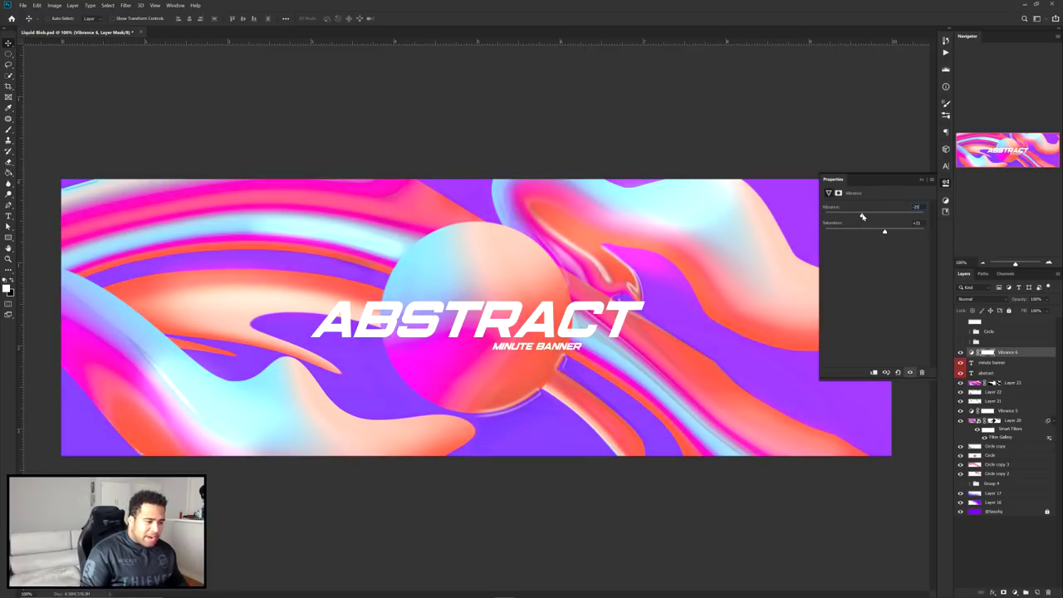
click(944, 182)
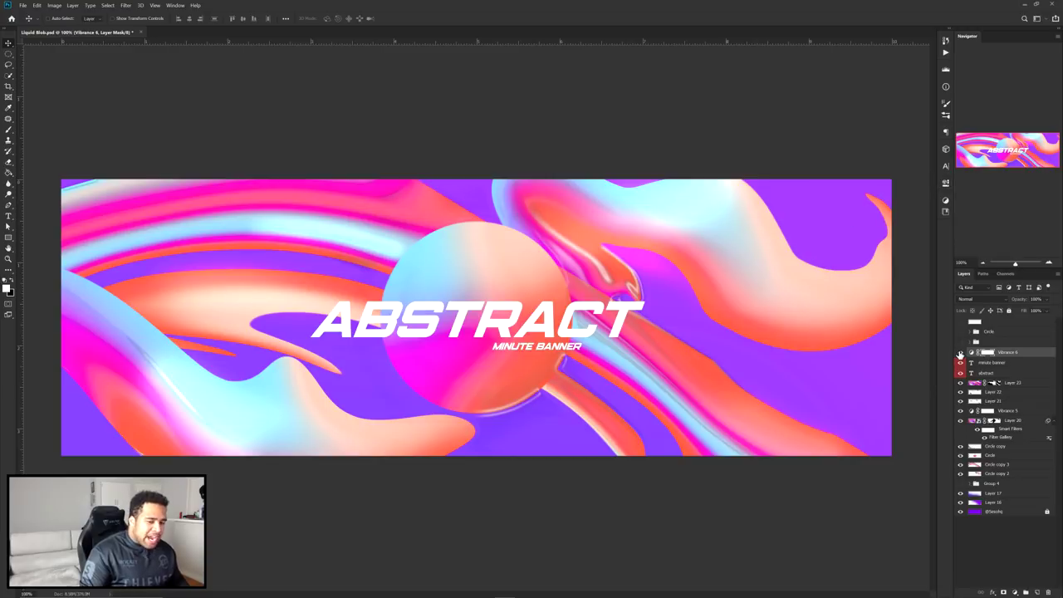
click(960, 353)
click(960, 353)
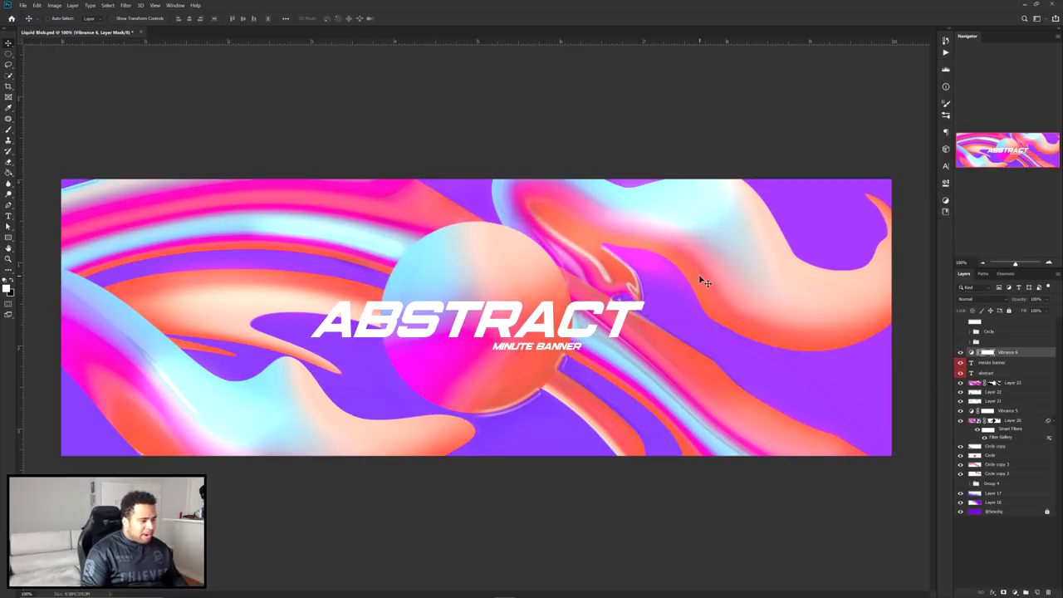
key(f)
key(f)
drag(690, 310, 649, 311)
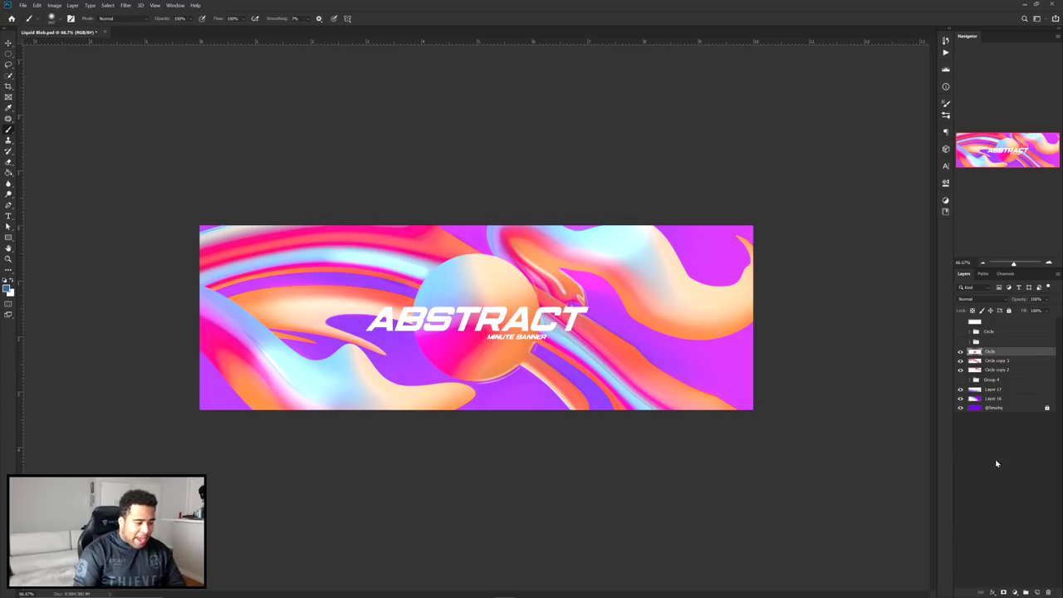
- Scale the gradient circle up slightly behind the "ABSTRACT" title, keeping it centred on the purple background
key(v)
click(653, 327)
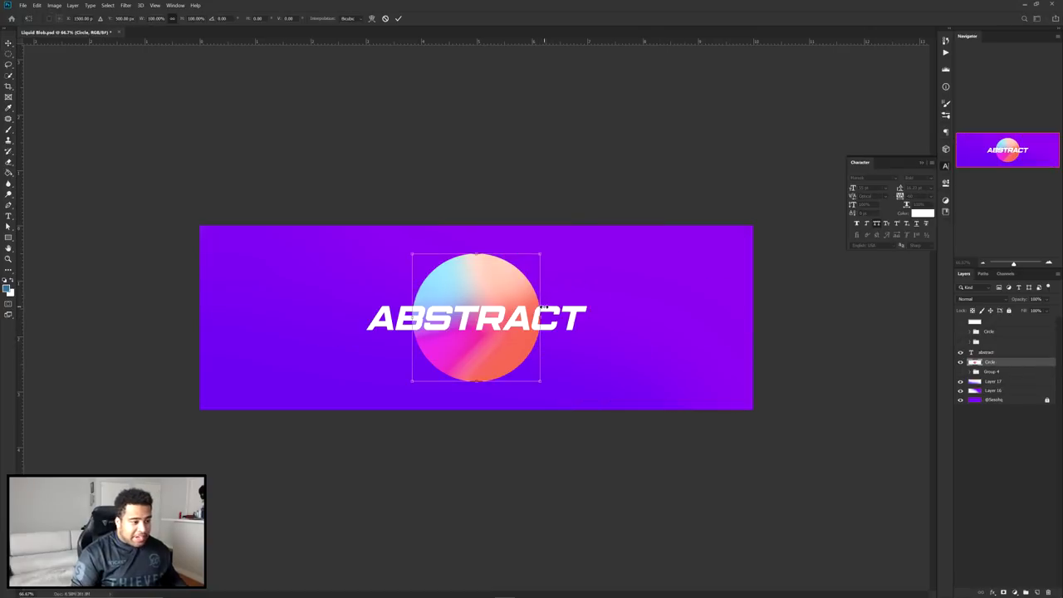
drag(544, 316, 542, 318)
key(Return)
- Create a new layer above Group 4 and make a flat elliptical selection beneath the gradient circle
click(1003, 373)
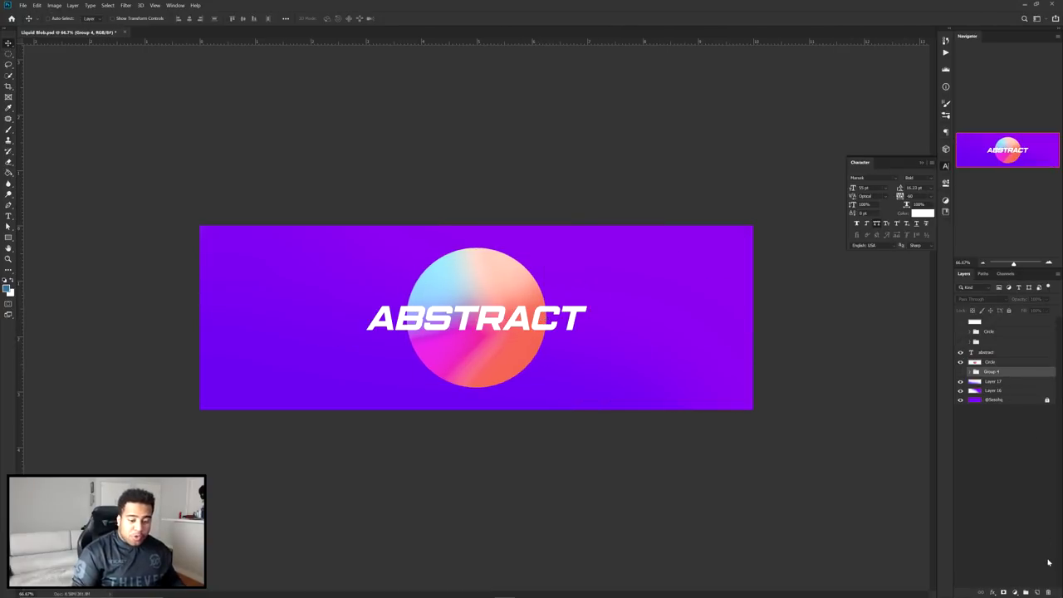
click(1035, 592)
click(9, 54)
mouse_move(474, 382)
mouse_down()
mouse_move(536, 403)
mouse_move(491, 394)
mouse_up()
- Fill the elliptical selection with a darker shade of the sampled background purple as a shadow, and deselect it
click(7, 288)
click(258, 268)
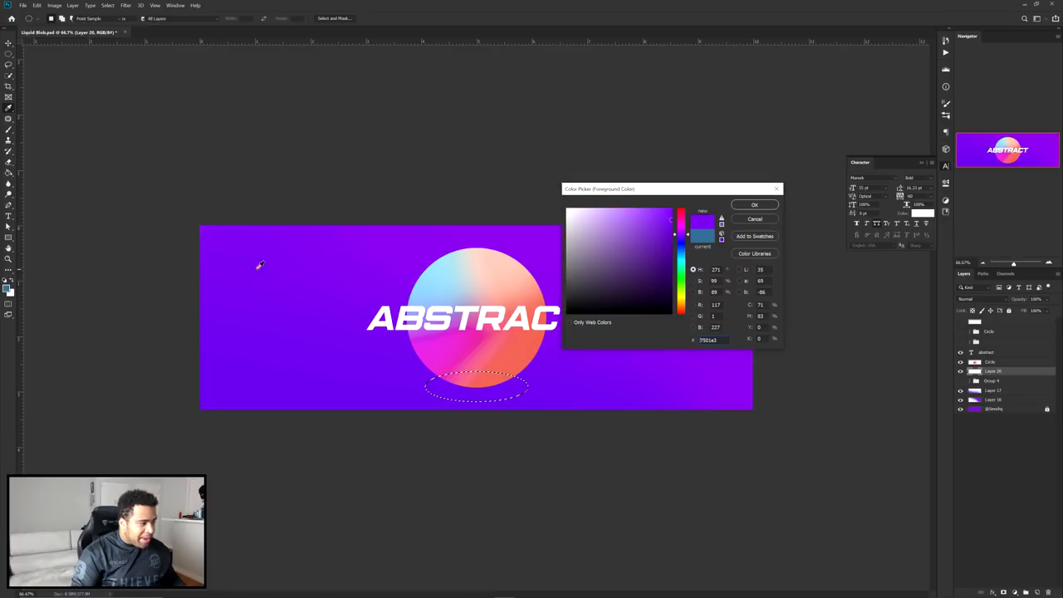
click(665, 260)
click(754, 204)
key(alt+BackSpace)
key(ctrl+d)
key(v)
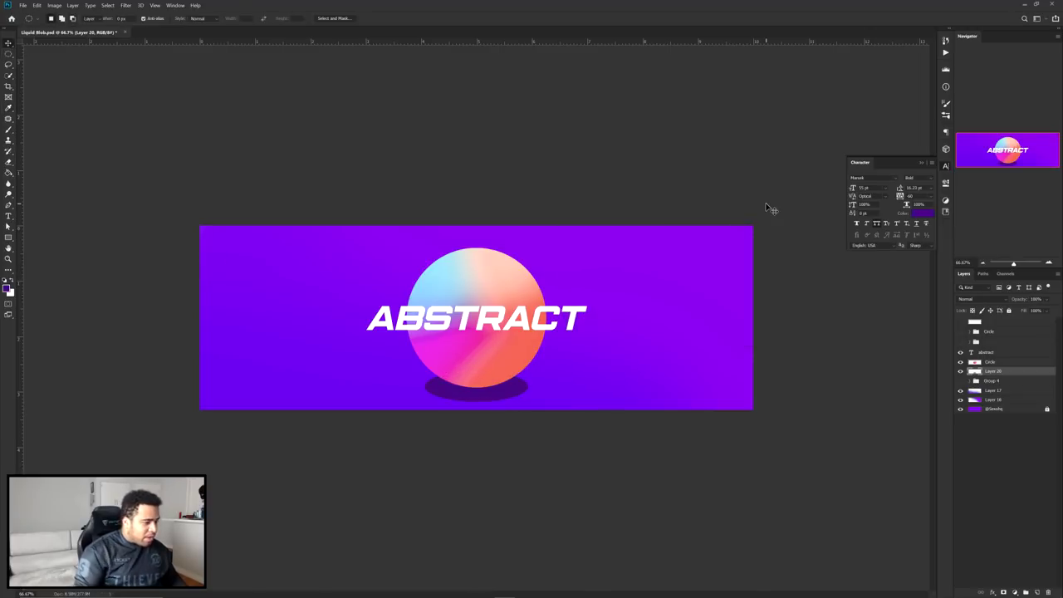
key(v)
click(126, 5)
mouse_move(141, 92)
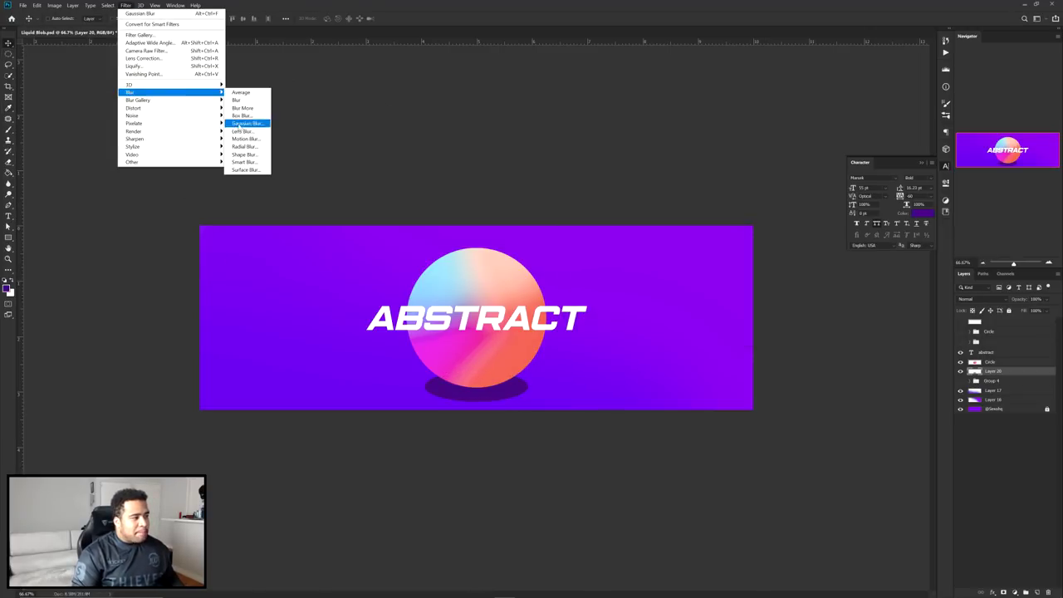
click(239, 124)
click(754, 235)
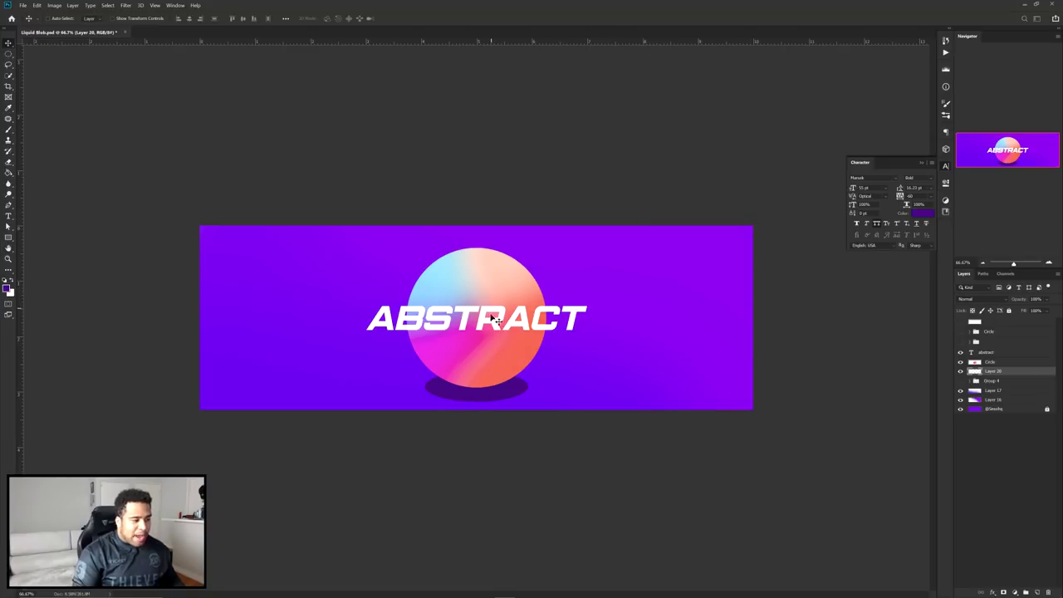
- Add a ">>>" text layer in the banner's upper-right area beside the circle
key(t)
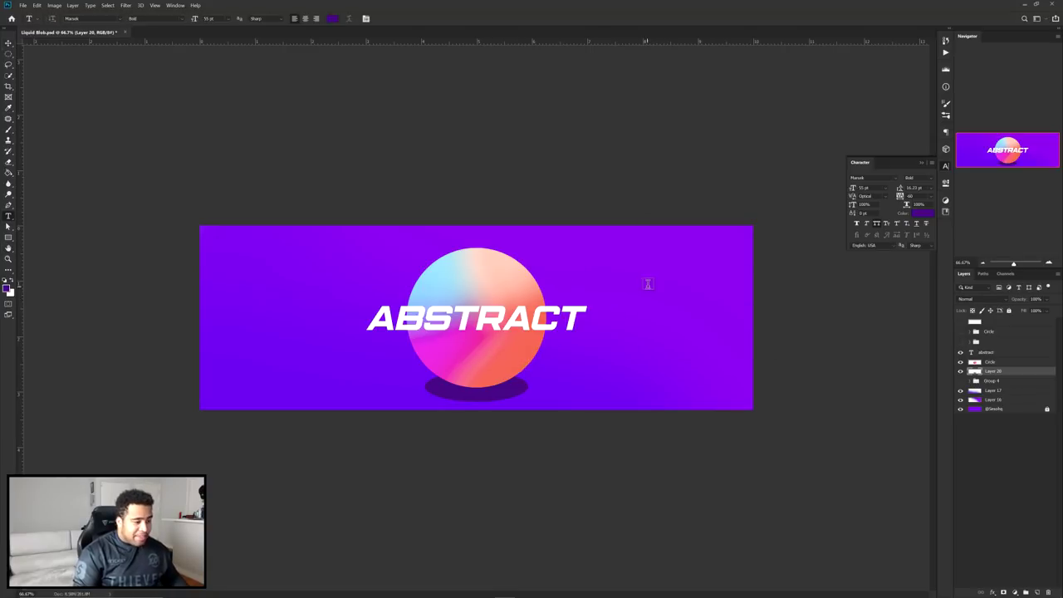
click(648, 283)
text(>>)
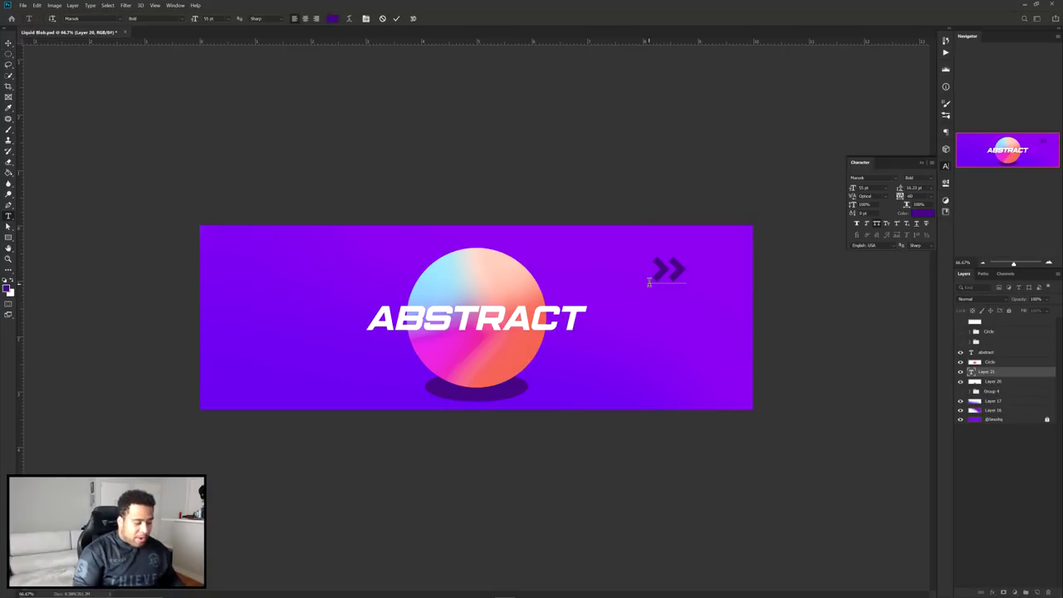
text(?>)
key(BackSpace)
key(BackSpace)
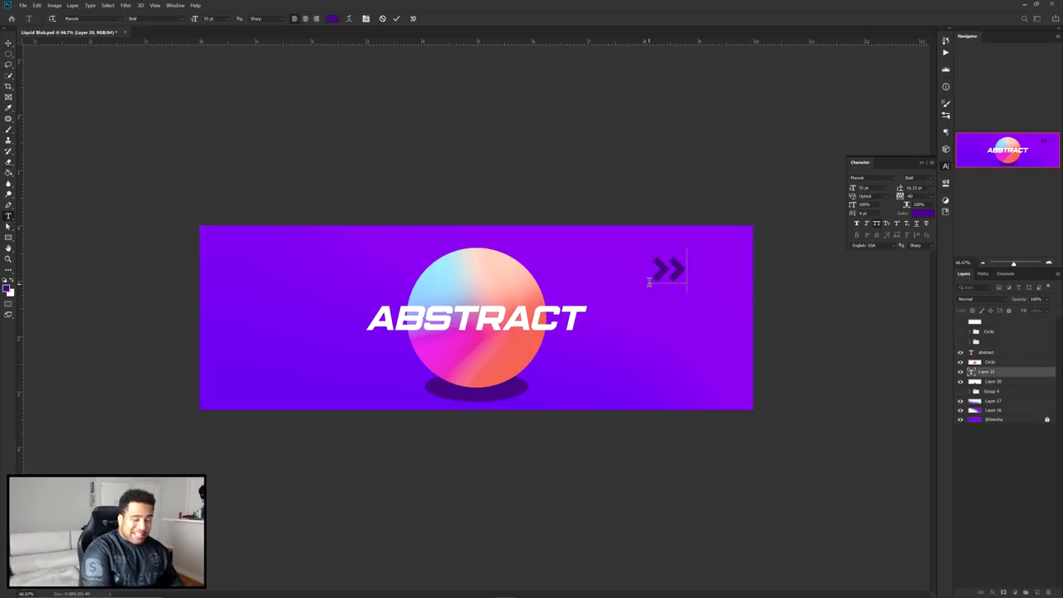
- Recolour the whole ">>>" text white (ffffff) and commit the text edit
key(ctrl+a)
click(921, 214)
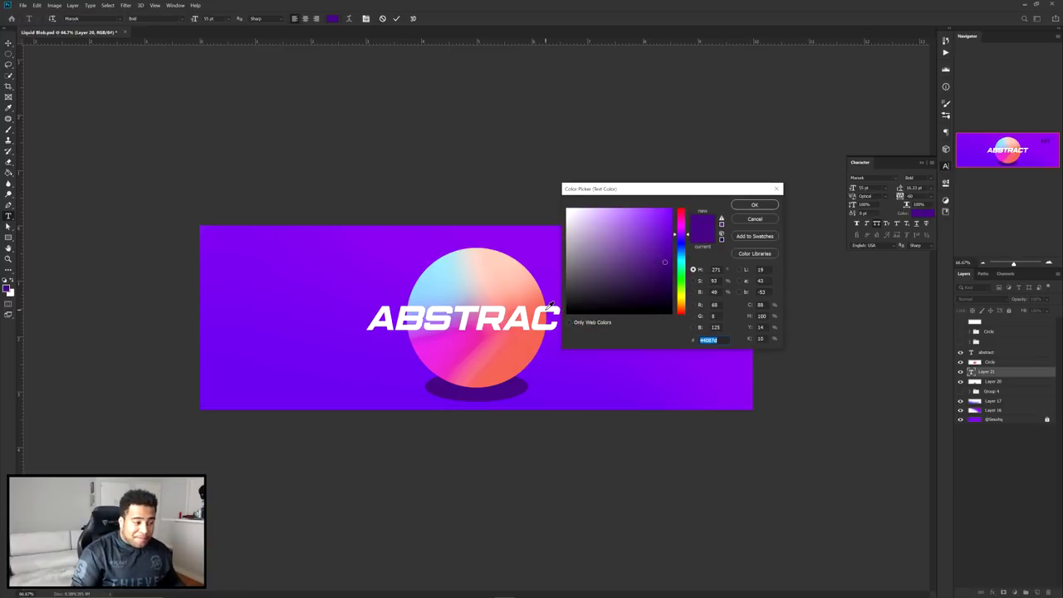
text(ffffff)
click(749, 204)
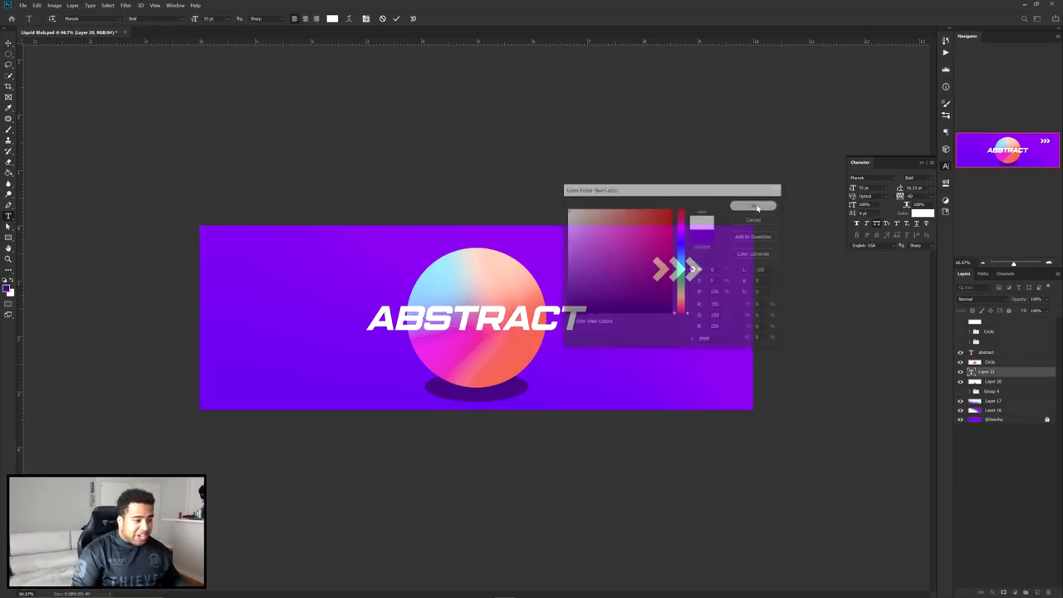
click(398, 19)
- Duplicate the white ">>>" text into the banner's upper-left, lower-left and lower-right areas around the circle
key(v)
alt+drag(660, 320, 304, 406)
alt+drag(357, 389, 335, 300)
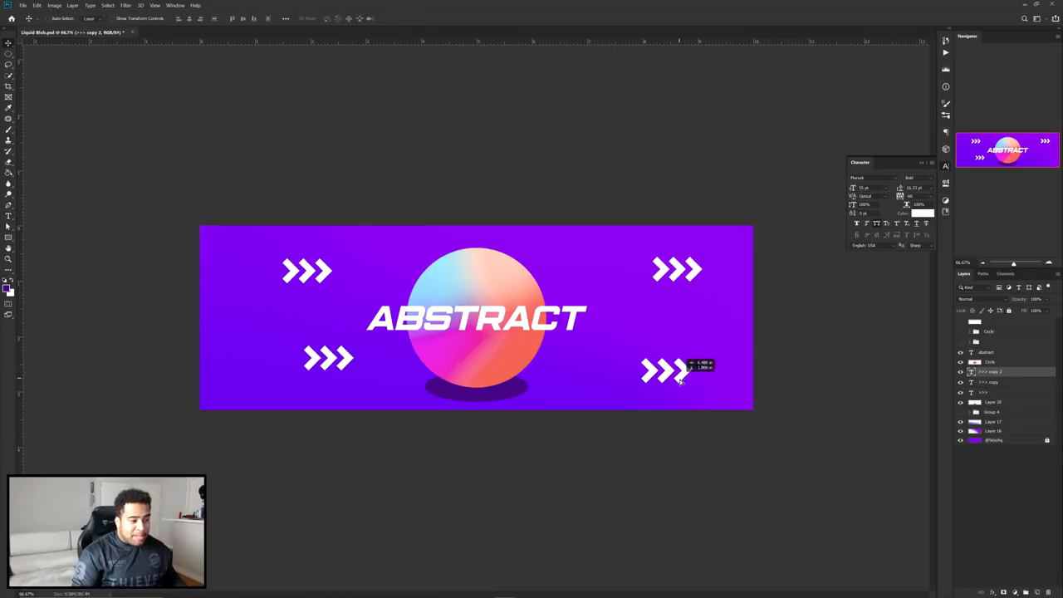